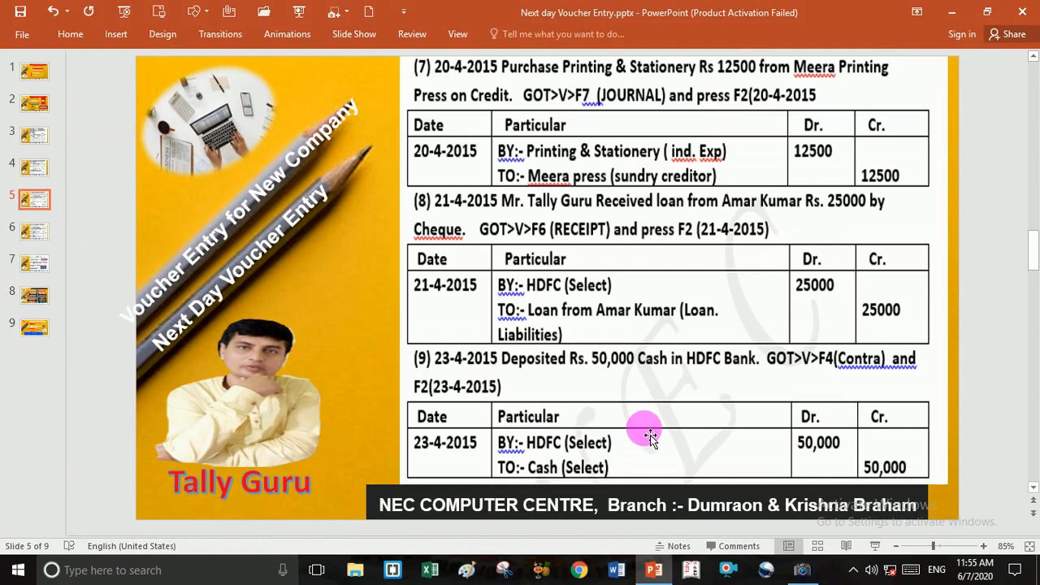
Switch to Tally.ERP 9 and load the company New Company Ve.
{"action": "left_click", "coordinate": [699, 577]}
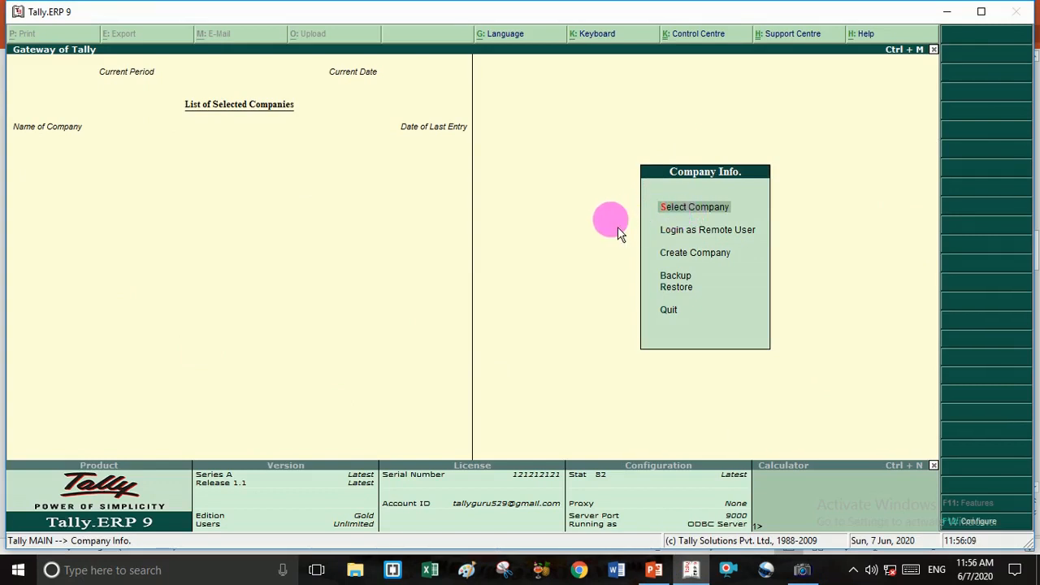
{"action": "key", "text": "Return"}
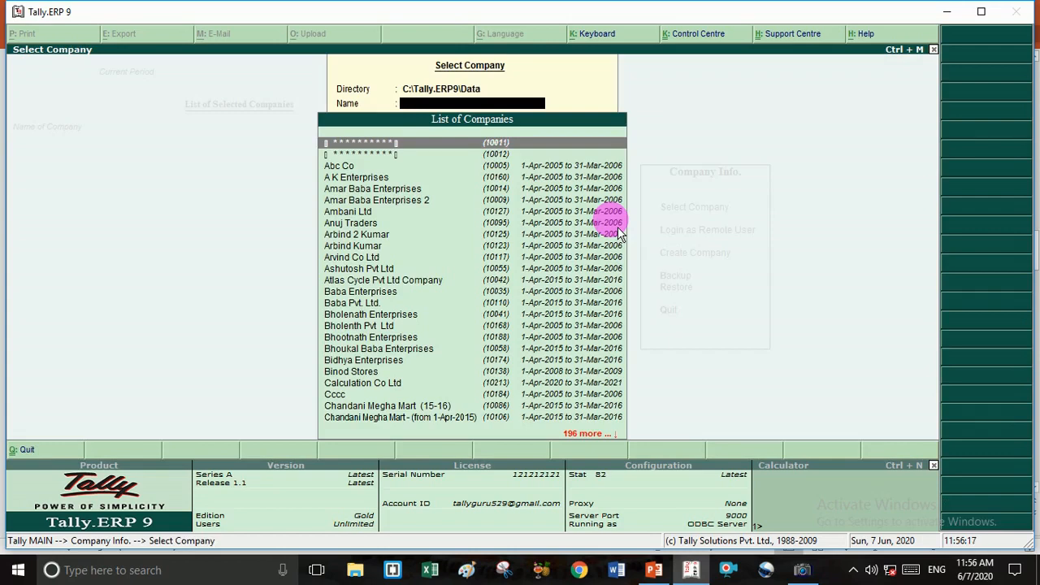
{"action": "type", "text": "N"}
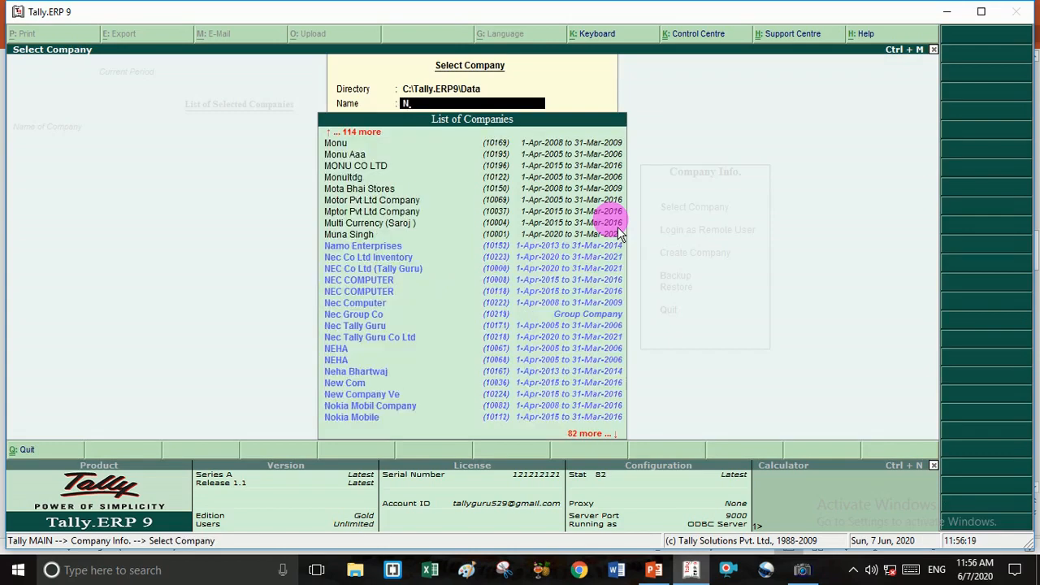
{"action": "type", "text": "ew Com"}
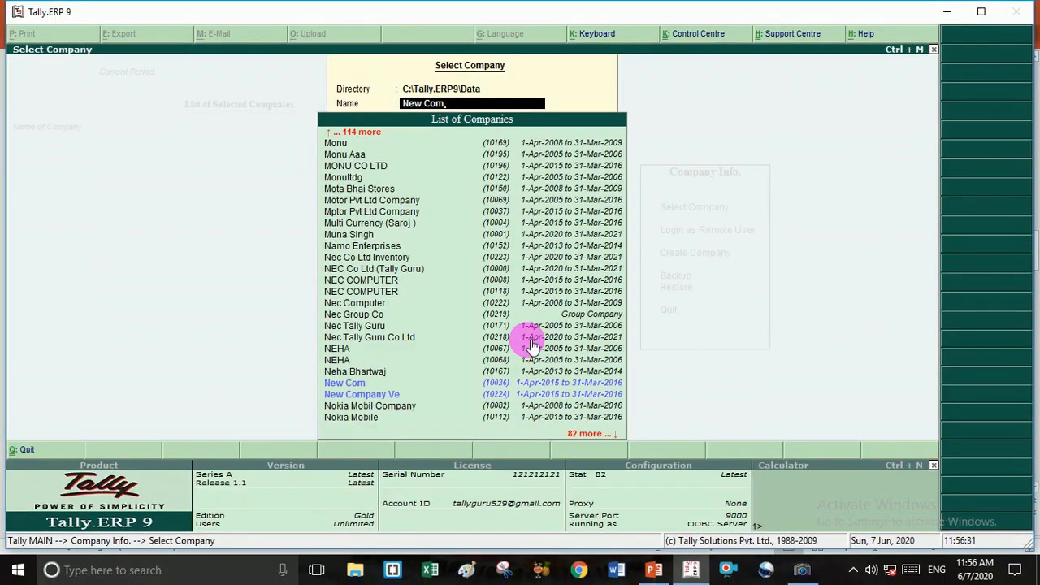
{"action": "key", "text": "Down"}
{"action": "key", "text": "Down"}
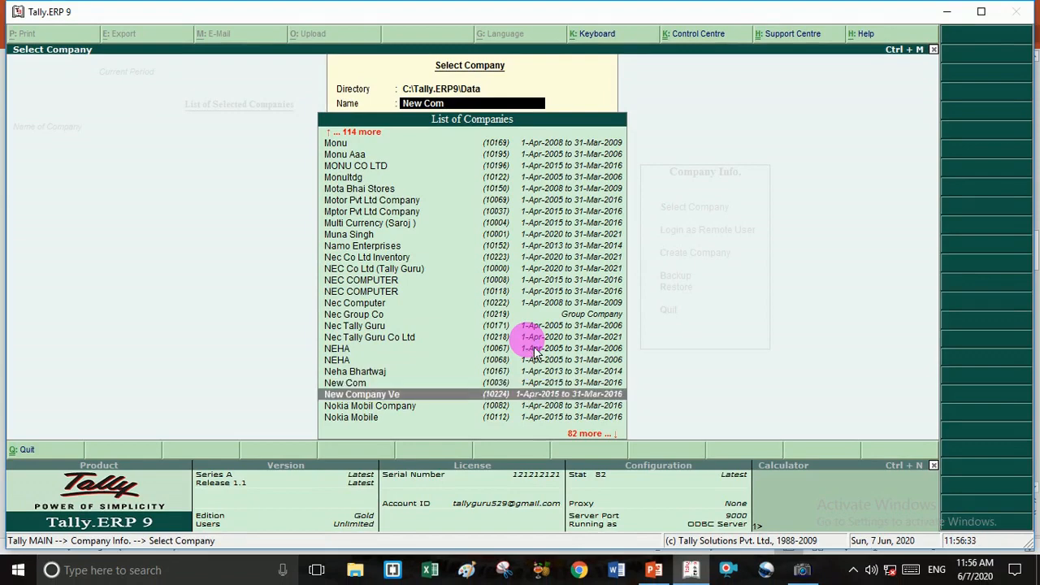
{"action": "key", "text": "Return"}
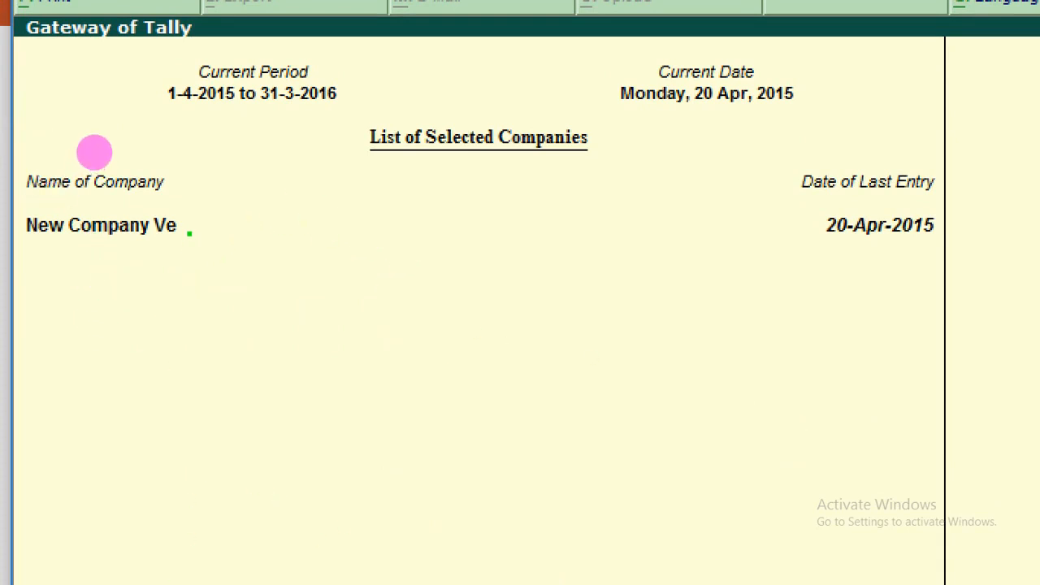
{"action": "mouse_move", "coordinate": [94, 148]}
{"action": "left_mouse_down"}
{"action": "mouse_move", "coordinate": [285, 139]}
{"action": "mouse_move", "coordinate": [399, 144]}
{"action": "mouse_move", "coordinate": [395, 153]}
{"action": "mouse_move", "coordinate": [393, 139]}
{"action": "mouse_move", "coordinate": [404, 151]}
{"action": "left_mouse_up"}
{"action": "mouse_move", "coordinate": [380, 190]}
{"action": "left_mouse_down"}
{"action": "mouse_move", "coordinate": [383, 204]}
{"action": "mouse_move", "coordinate": [406, 207]}
{"action": "left_mouse_up"}
{"action": "left_click_drag", "start_coordinate": [405, 170], "coordinate": [417, 212]}
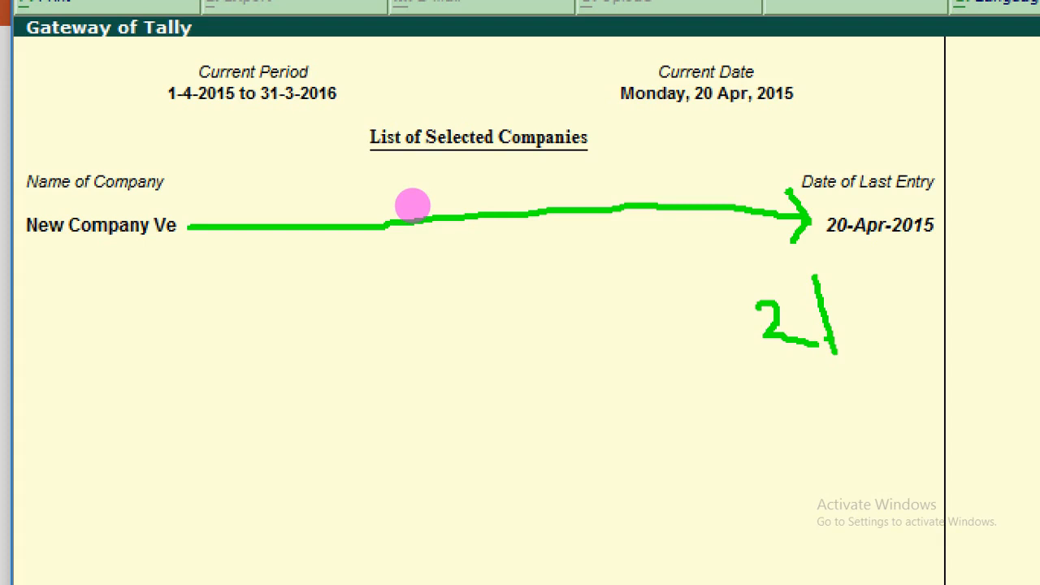
{"action": "mouse_move", "coordinate": [847, 261]}
{"action": "left_mouse_down"}
{"action": "mouse_move", "coordinate": [734, 298]}
{"action": "mouse_move", "coordinate": [818, 414]}
{"action": "mouse_move", "coordinate": [854, 300]}
{"action": "mouse_move", "coordinate": [845, 261]}
{"action": "left_mouse_up"}
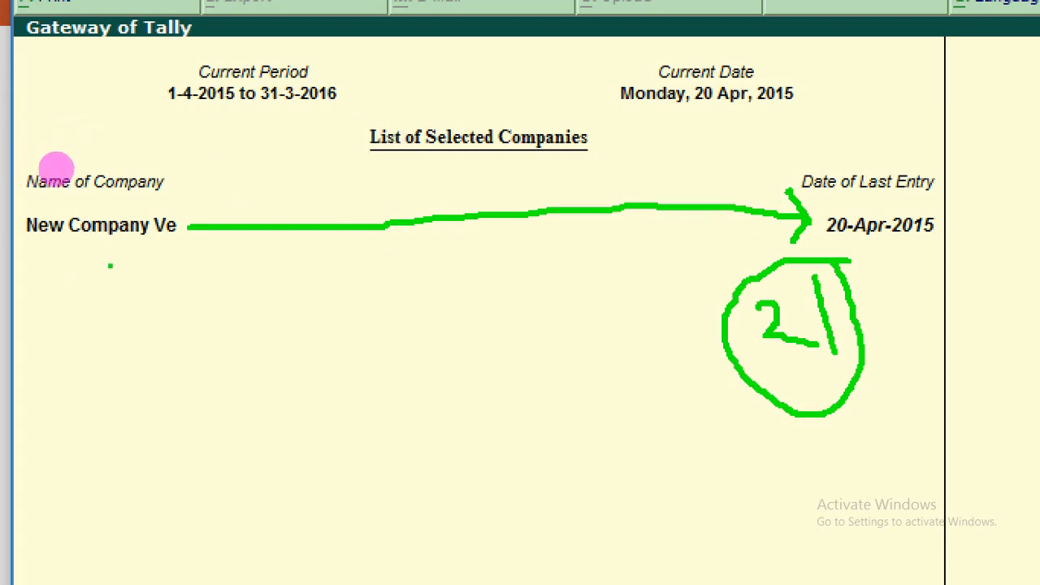
{"action": "mouse_move", "coordinate": [180, 218]}
{"action": "left_mouse_down"}
{"action": "mouse_move", "coordinate": [203, 191]}
{"action": "mouse_move", "coordinate": [204, 120]}
{"action": "mouse_move", "coordinate": [188, 144]}
{"action": "mouse_move", "coordinate": [270, 142]}
{"action": "left_mouse_up"}
{"action": "mouse_move", "coordinate": [325, 120]}
{"action": "left_mouse_down"}
{"action": "mouse_move", "coordinate": [344, 47]}
{"action": "mouse_move", "coordinate": [216, 41]}
{"action": "mouse_move", "coordinate": [143, 87]}
{"action": "mouse_move", "coordinate": [181, 139]}
{"action": "mouse_move", "coordinate": [231, 112]}
{"action": "mouse_move", "coordinate": [338, 122]}
{"action": "left_mouse_up"}
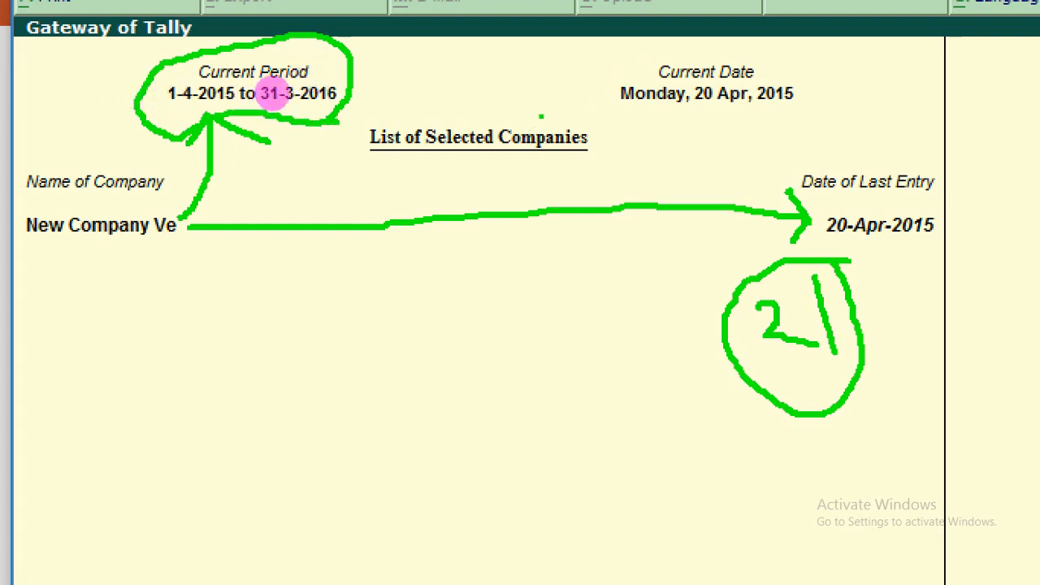
{"action": "mouse_move", "coordinate": [582, 102]}
{"action": "left_mouse_down"}
{"action": "mouse_move", "coordinate": [607, 97]}
{"action": "mouse_move", "coordinate": [594, 119]}
{"action": "left_mouse_up"}
{"action": "left_click_drag", "start_coordinate": [586, 77], "coordinate": [608, 96]}
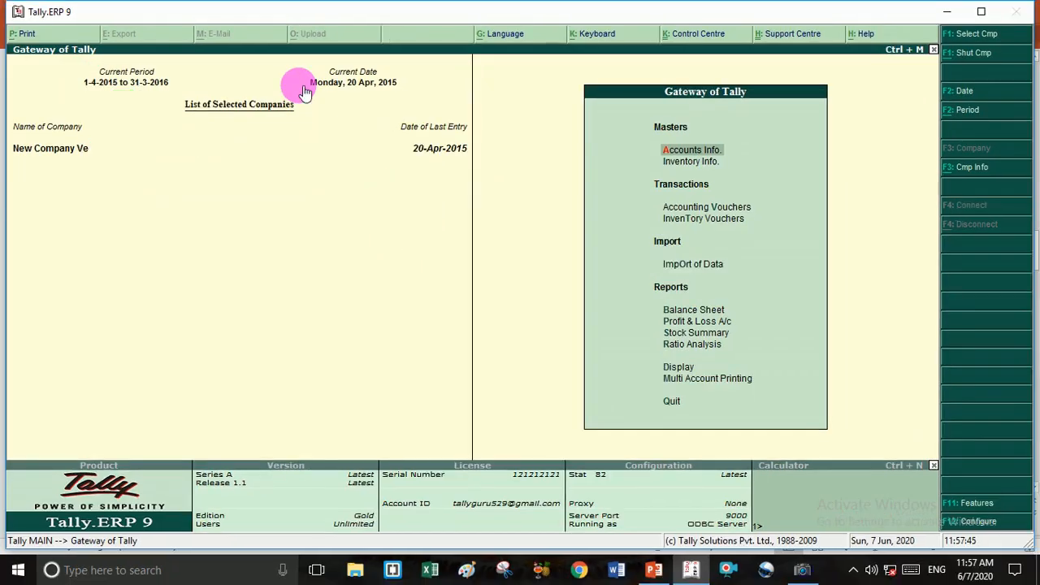
{"action": "key", "text": "Down"}
{"action": "key", "text": "Down"}
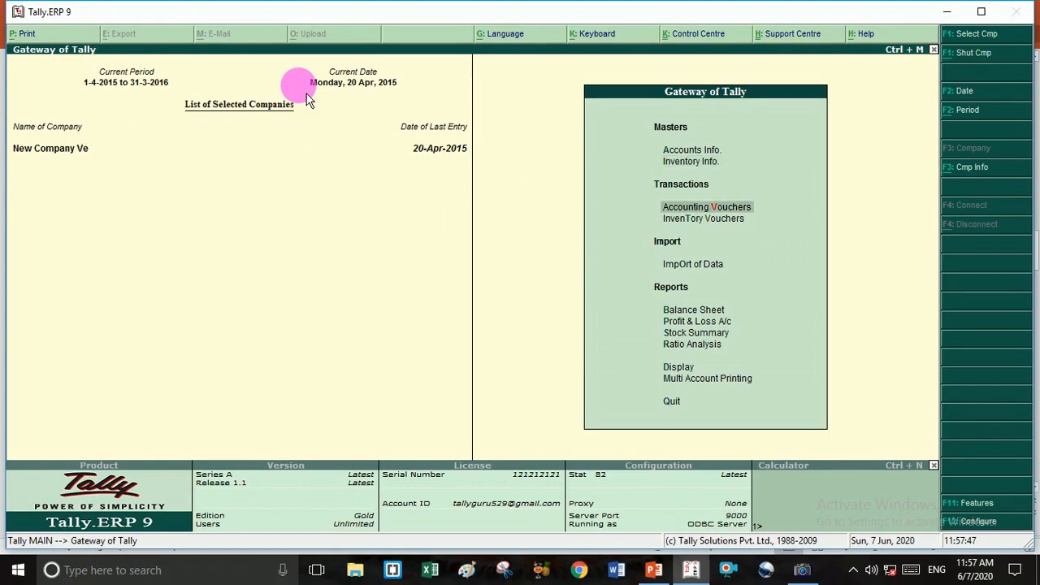
{"action": "key", "text": "Down"}
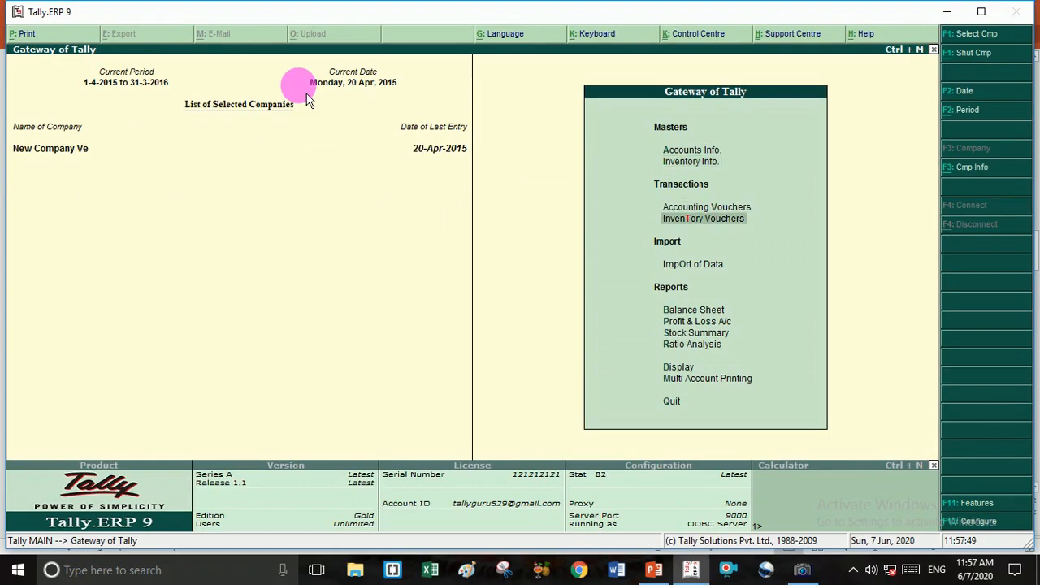
{"action": "key", "text": "Return"}
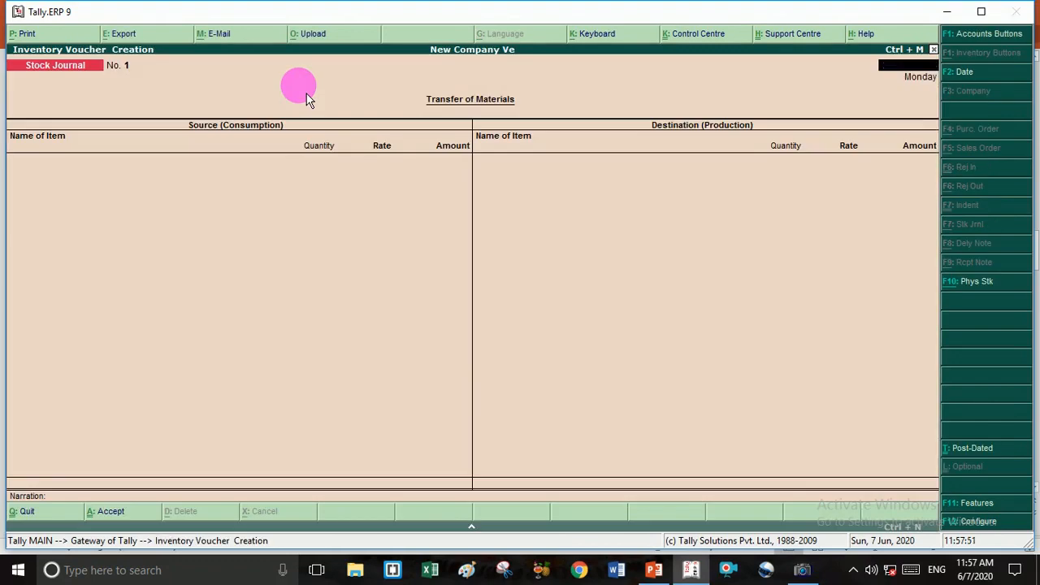
{"action": "key", "text": "Escape"}
{"action": "key", "text": "Return"}
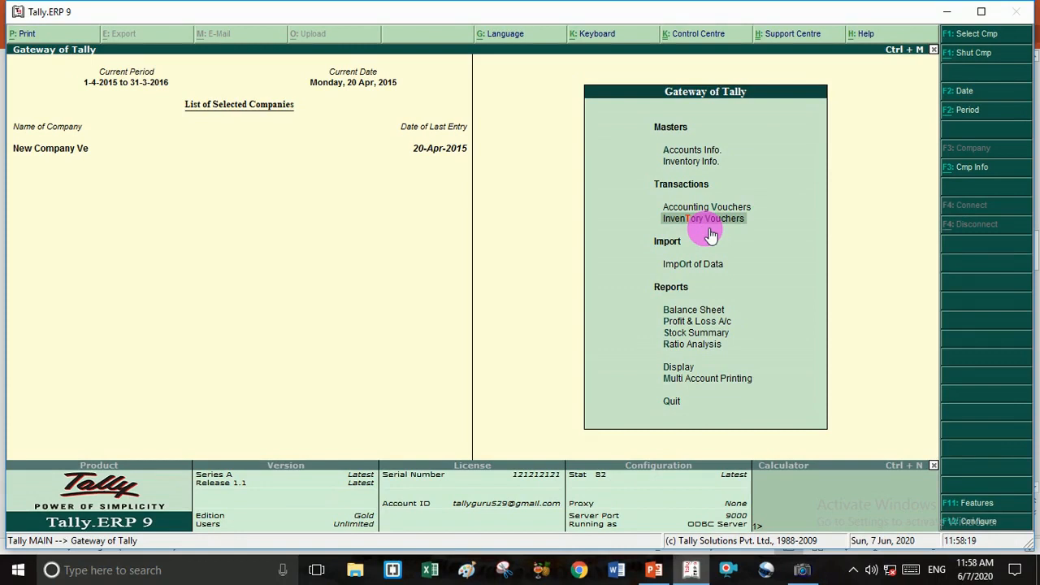
Open accounting voucher creation for New Company Ve.
{"action": "key", "text": "Up"}
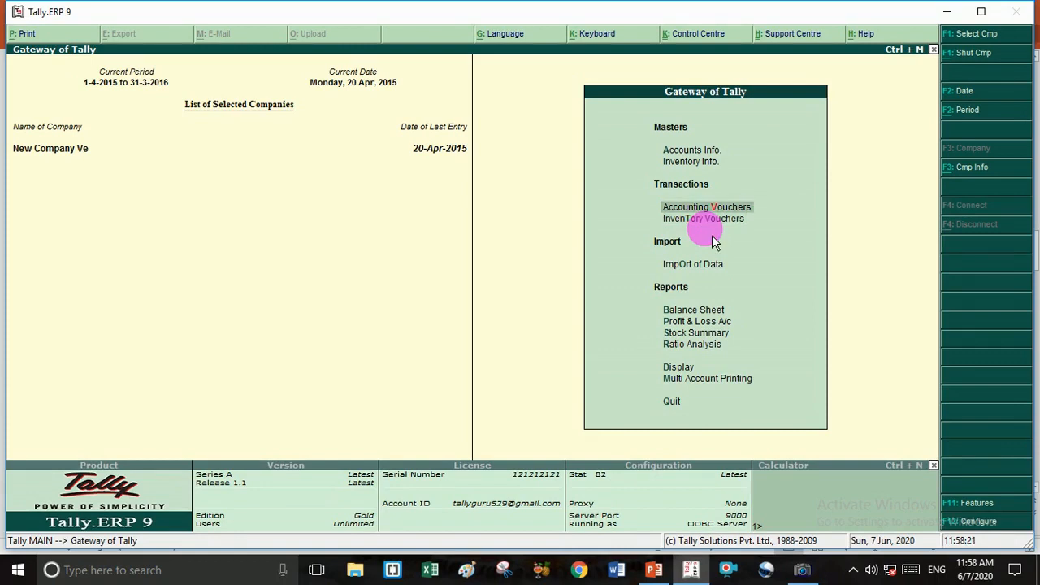
{"action": "key", "text": "Return"}
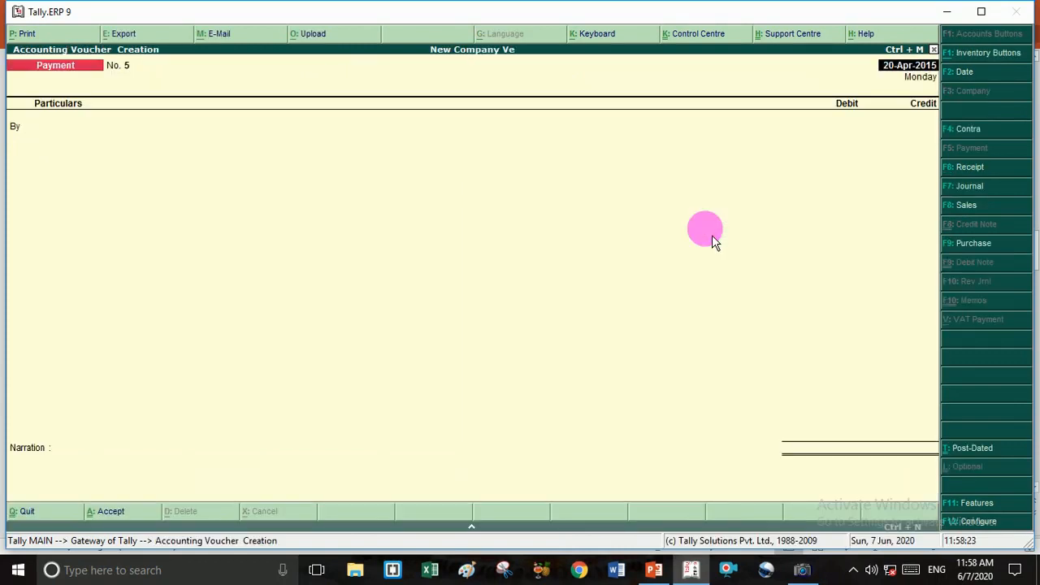
{"action": "key", "text": "Escape"}
{"action": "key", "text": "Return"}
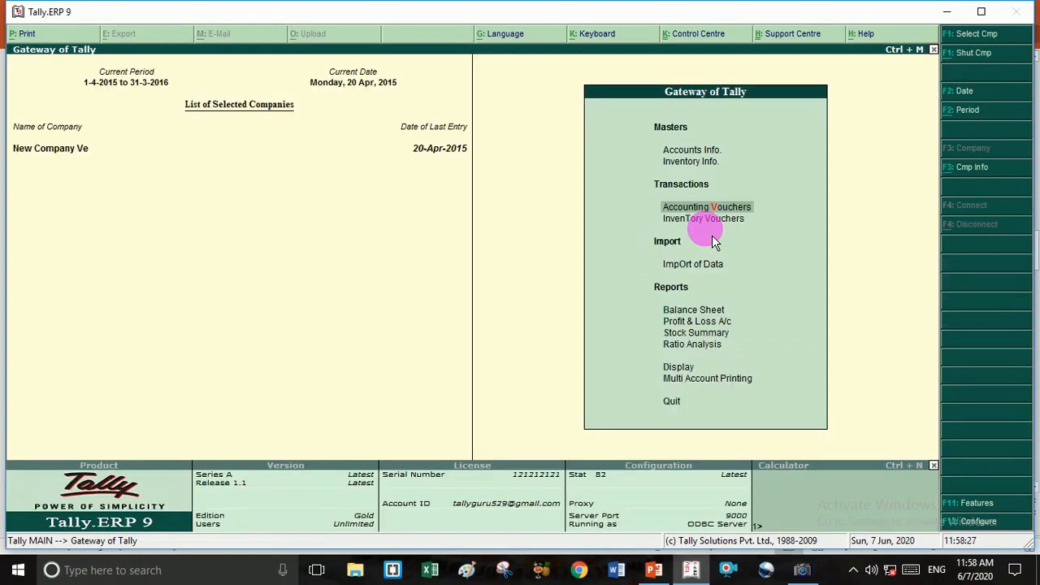
{"action": "key", "text": "Return"}
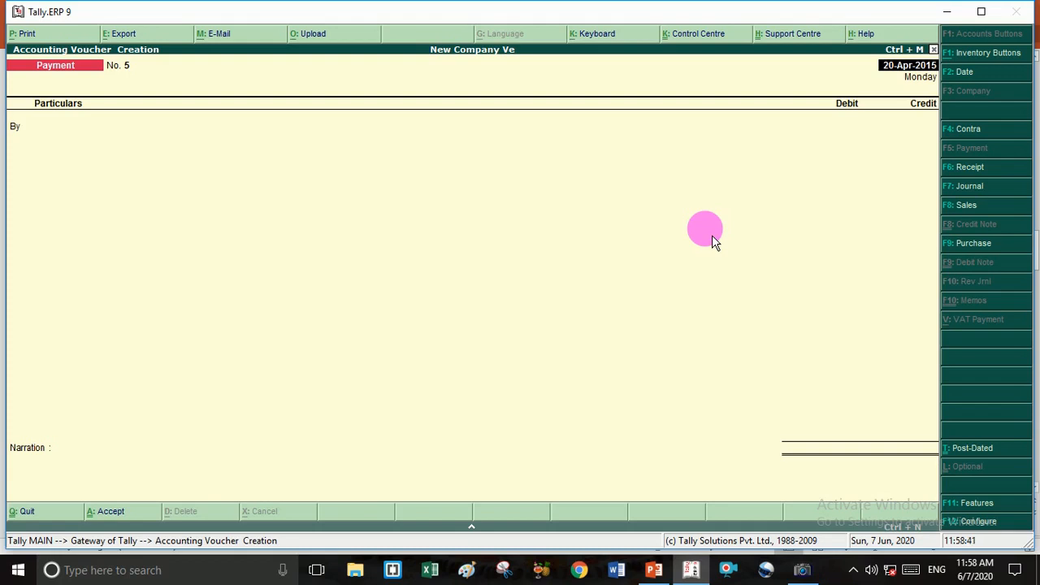
Check transaction 8 on the PowerPoint slide, and start a receipt voucher dated 21-4-2015 in Tally.ERP 9.
{"action": "left_click", "coordinate": [653, 570]}
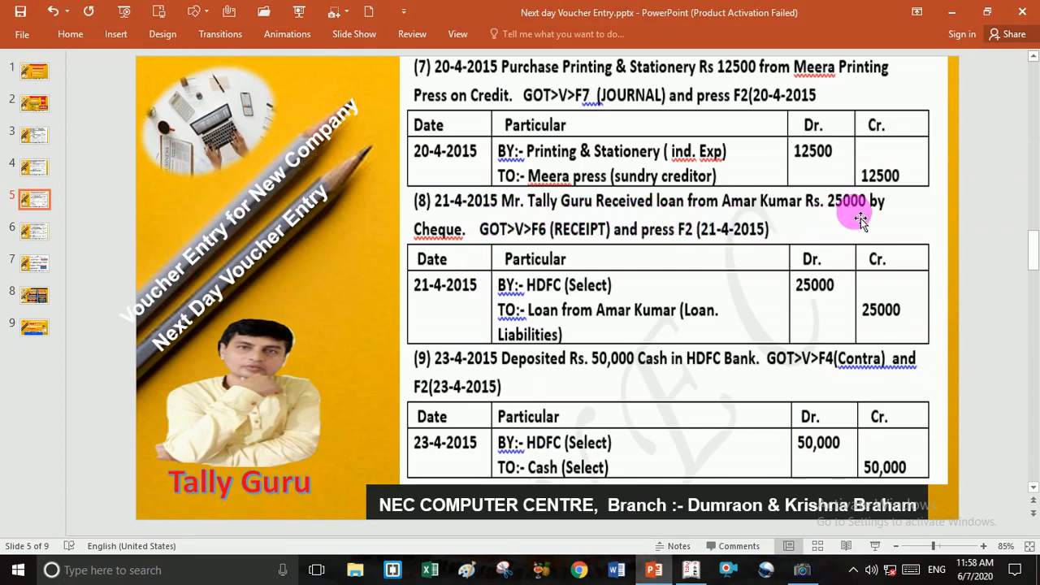
{"action": "left_click", "coordinate": [692, 573]}
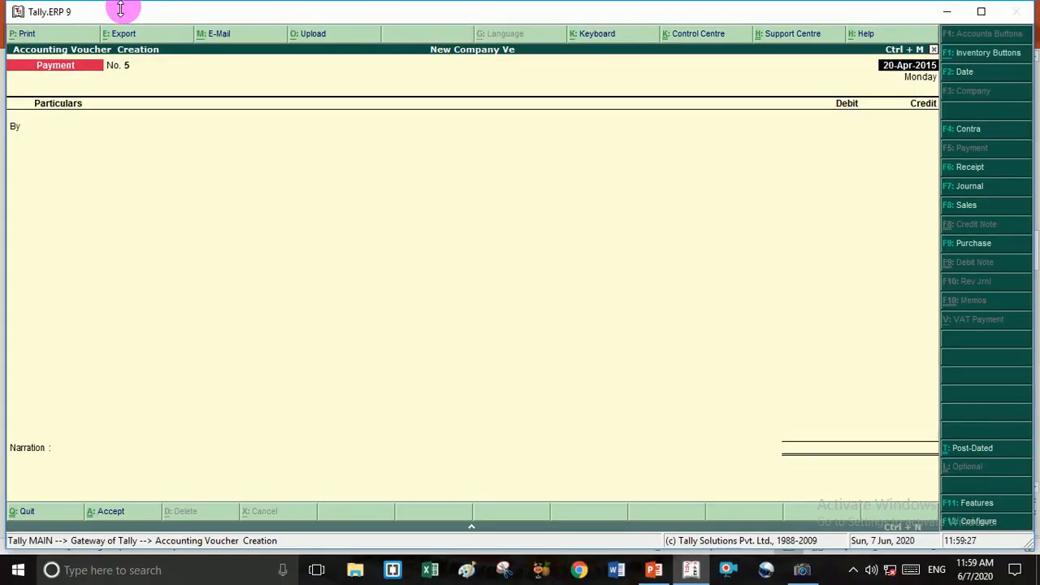
{"action": "key", "text": "F6"}
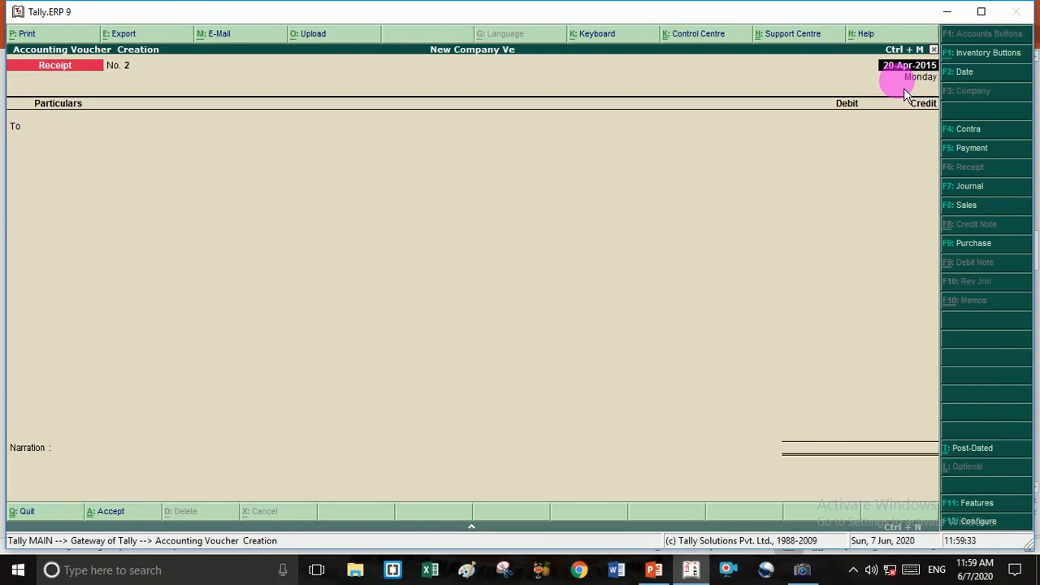
{"action": "key", "text": "F2"}
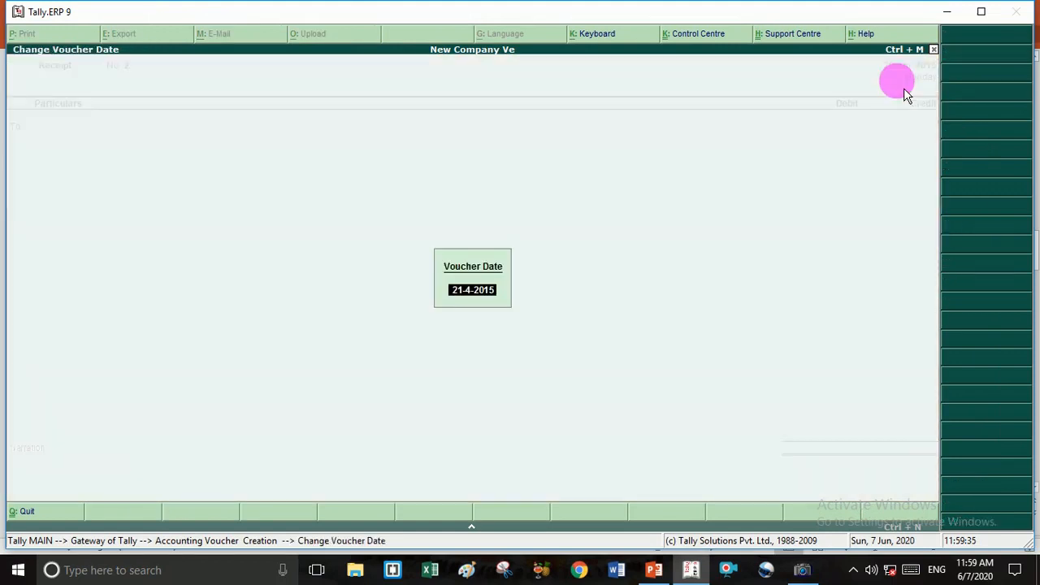
{"action": "key", "text": "Return"}
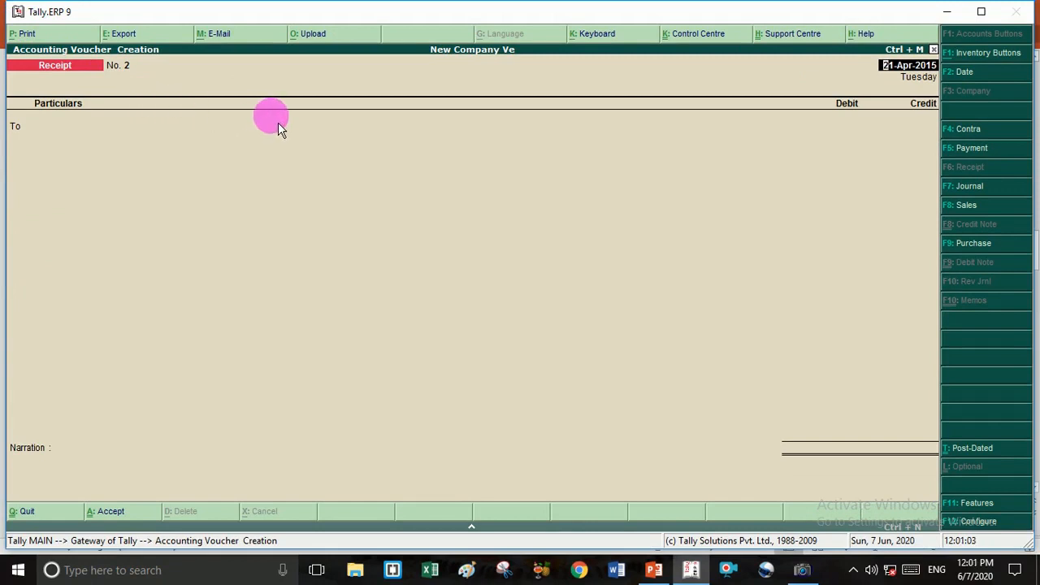
Start a new ledger from the receipt's credit line and name it "Loan From" followed by the lender's name.
{"action": "key", "text": "Return"}
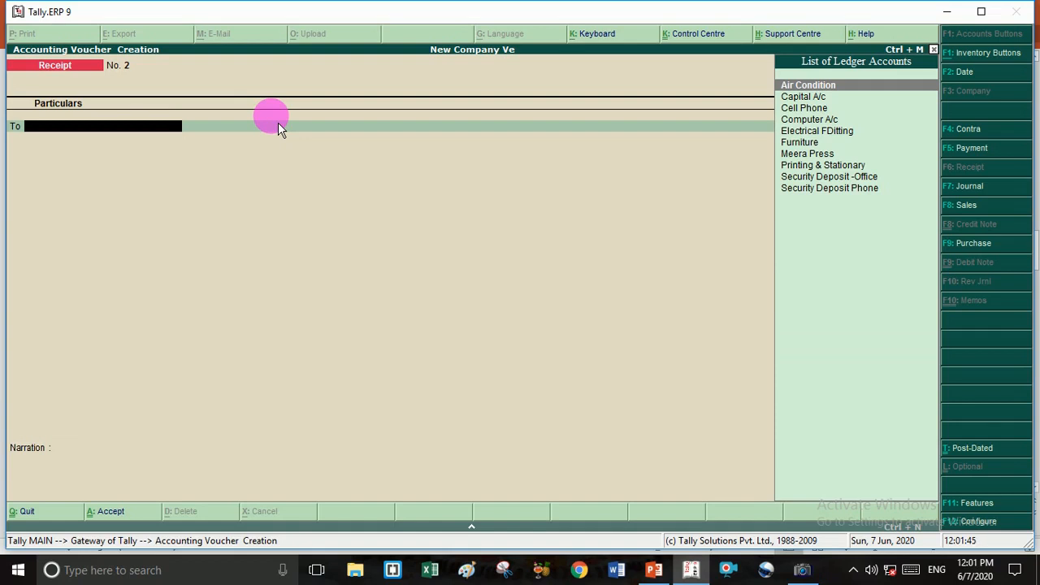
{"action": "key", "text": "alt+c"}
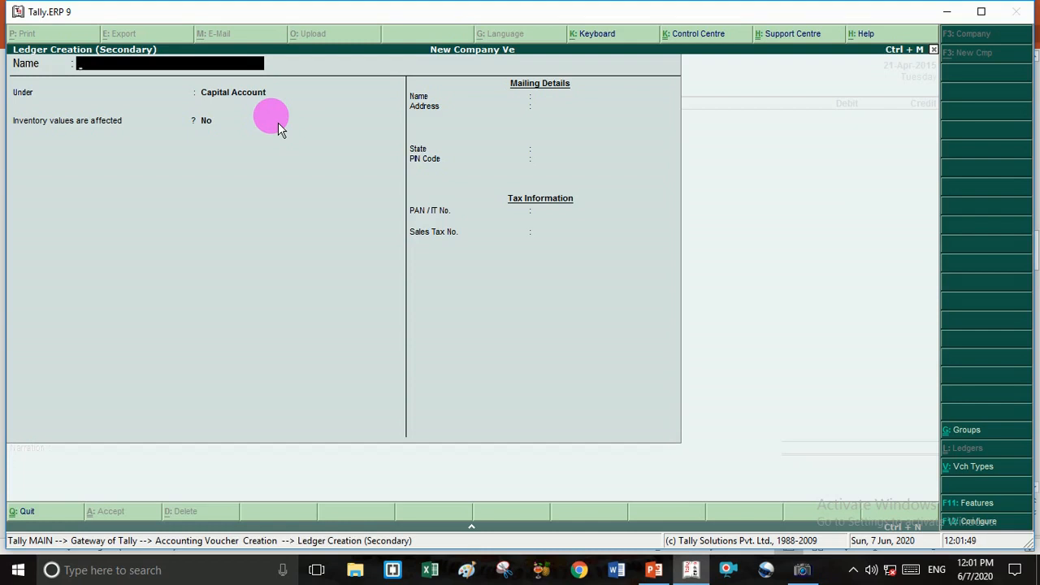
{"action": "type", "text": "Loan From Ama"}
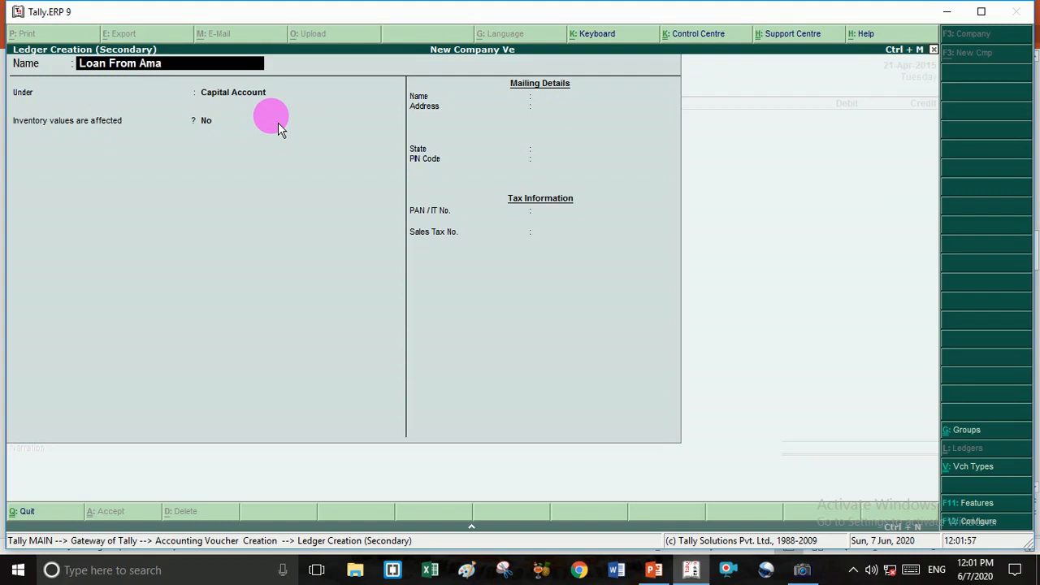
{"action": "type", "text": "r Kumar"}
{"action": "key", "text": "Return"}
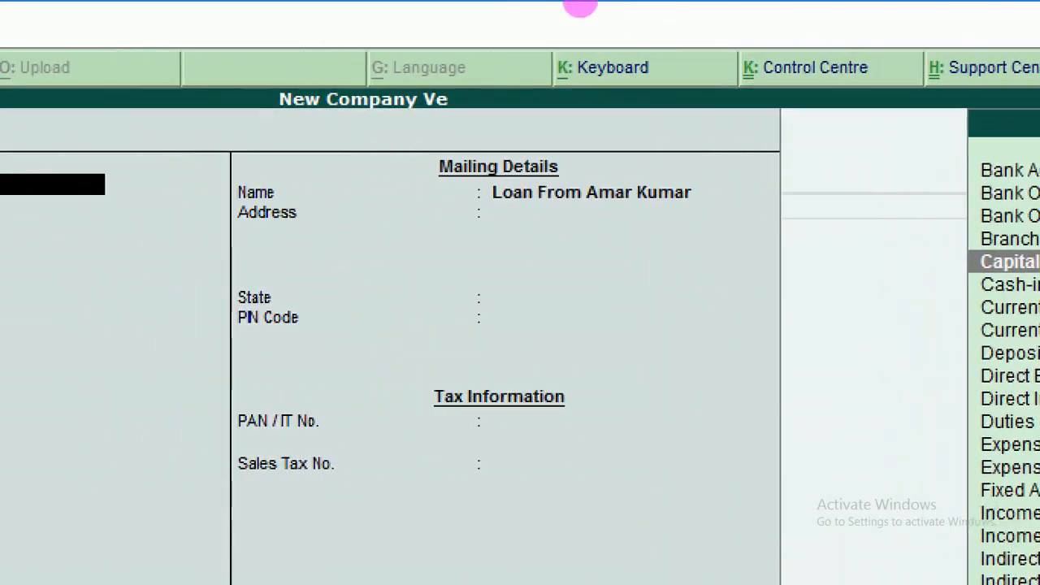
Place the new loan ledger under the Loans (Liability) group.
{"action": "key", "text": "Return"}
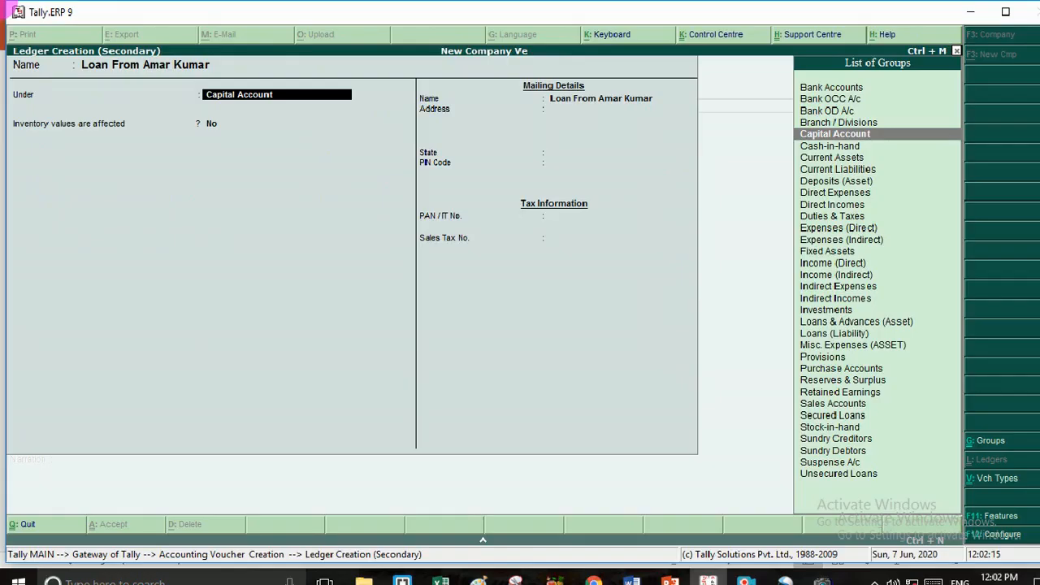
{"action": "type", "text": "L"}
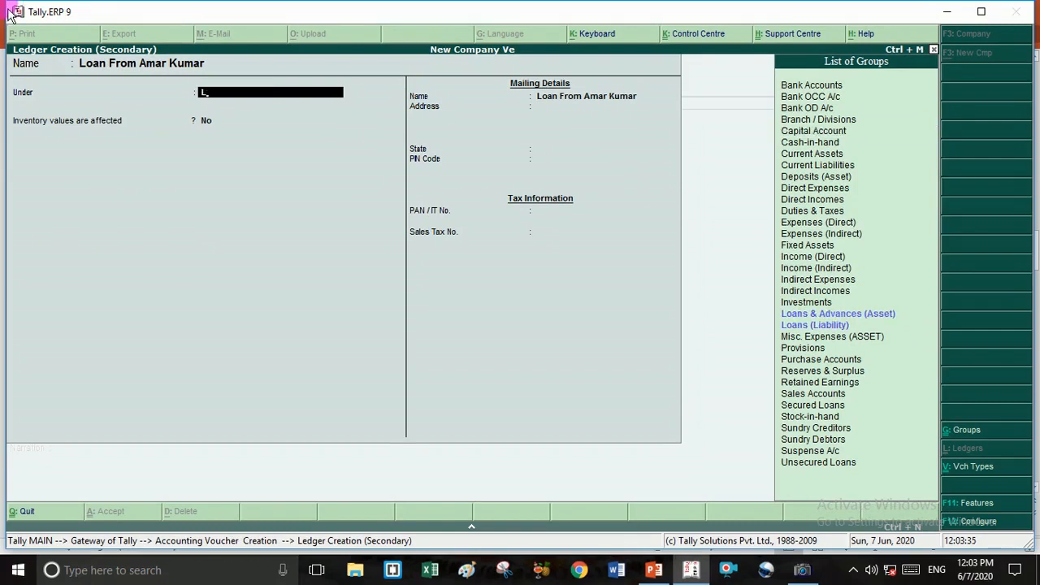
{"action": "key", "text": "Down"}
{"action": "key", "text": "Up"}
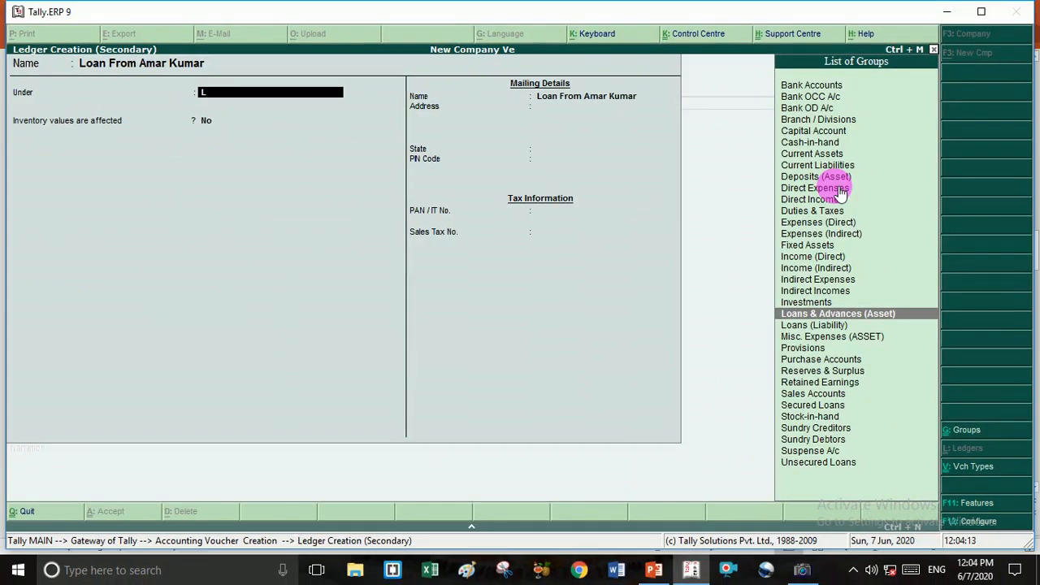
{"action": "key", "text": "Down"}
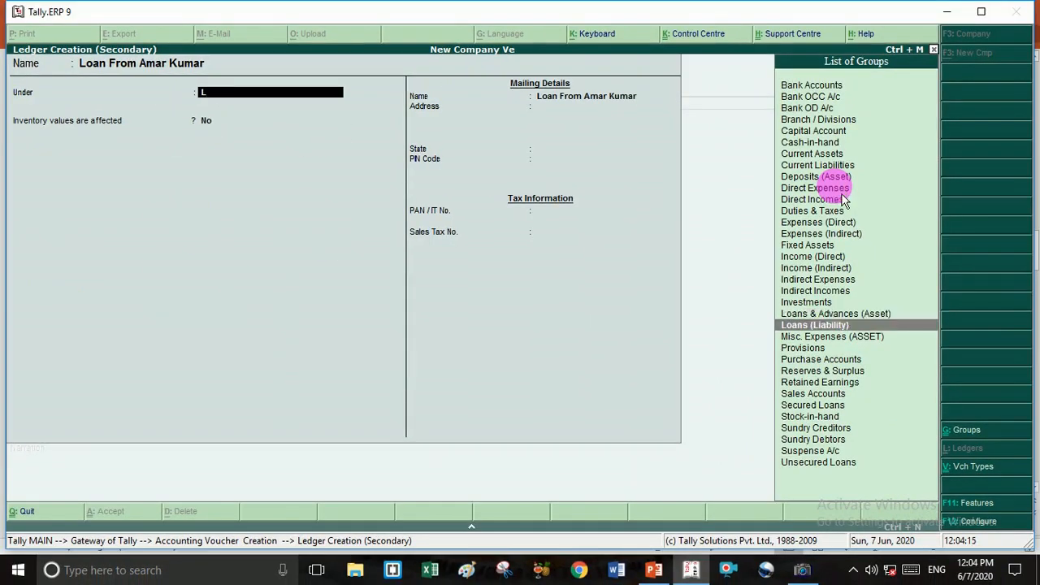
{"action": "key", "text": "Return"}
Leave the ledger's mailing and tax details at their defaults and save it into the receipt voucher.
{"action": "key", "text": "Return"}
{"action": "key", "text": "Return"}
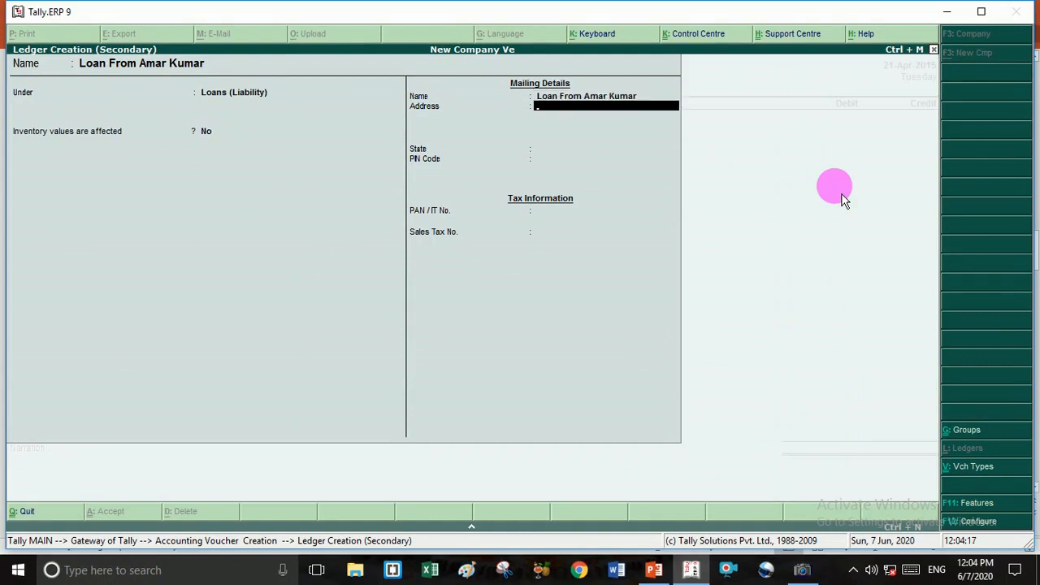
{"action": "key", "text": "Return"}
{"action": "key", "text": "Return"}
{"action": "key", "text": "Return"}
{"action": "key", "text": "Return"}
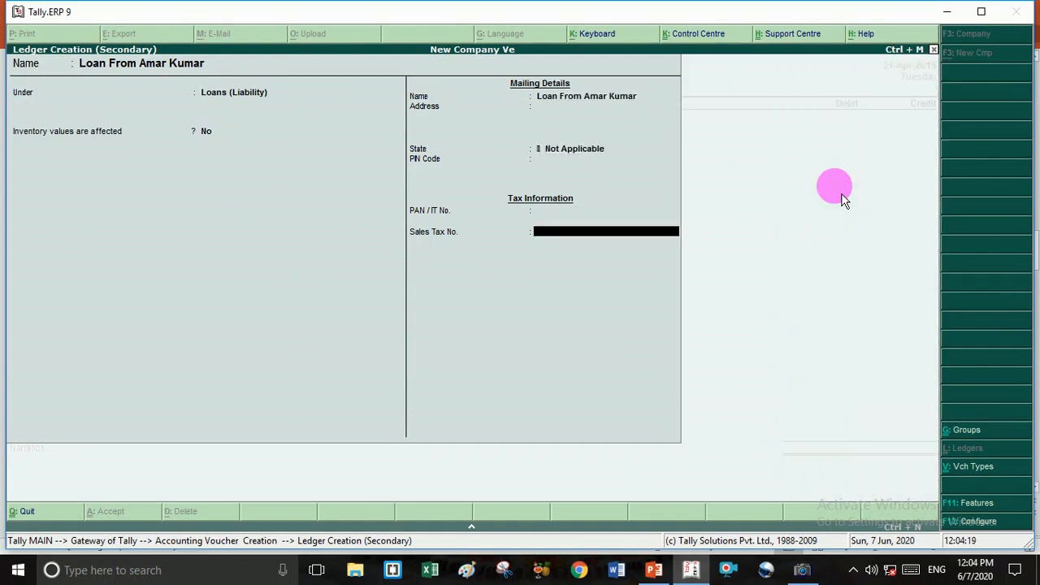
{"action": "key", "text": "Return"}
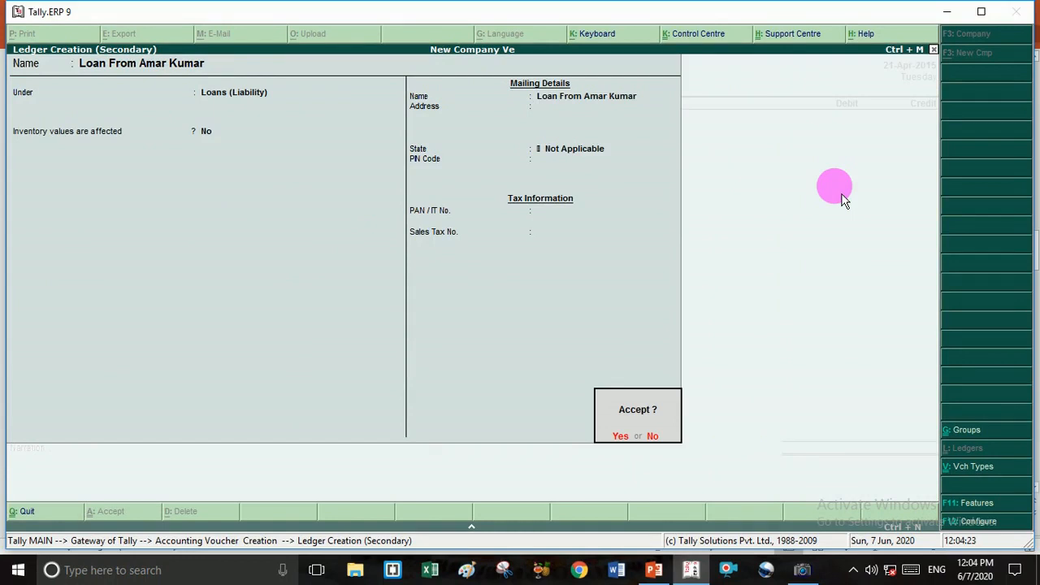
{"action": "key", "text": "Return"}
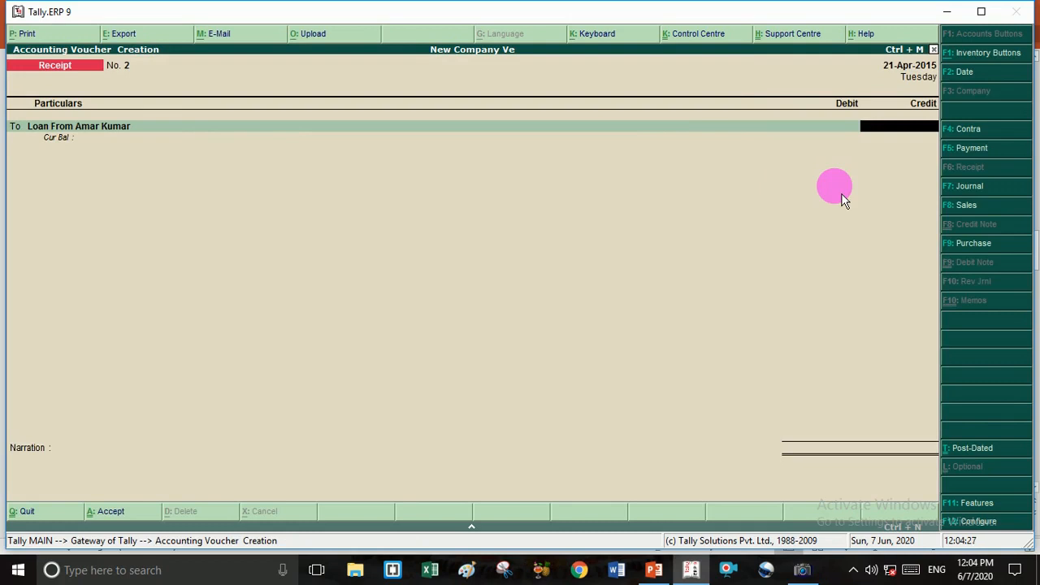
Credit the new loan ledger with 25000 and debit HDFC Bank A/c with the same amount in the receipt voucher.
{"action": "type", "text": "25"}
{"action": "type", "text": "000"}
{"action": "key", "text": "Return"}
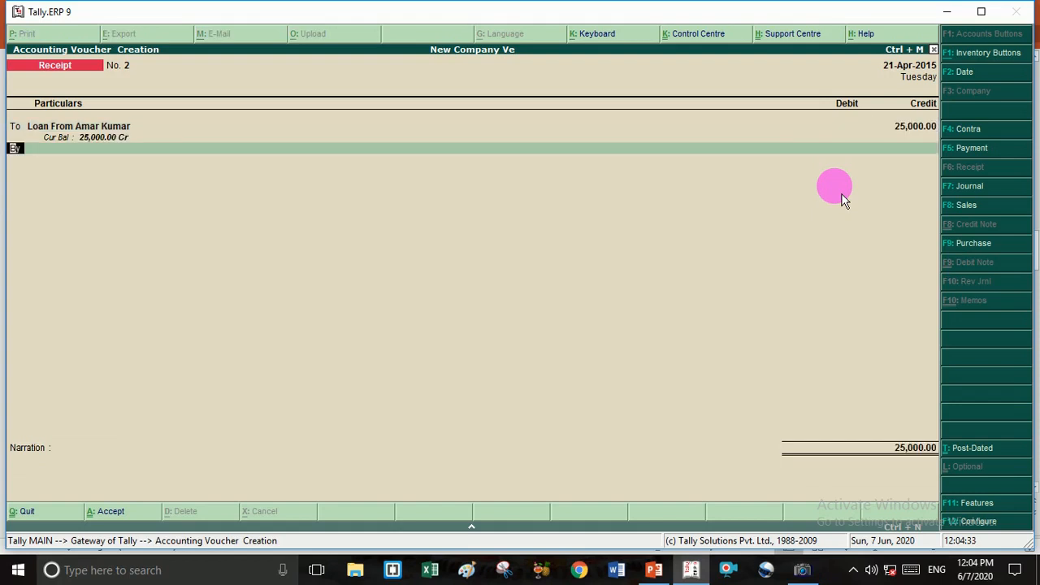
{"action": "key", "text": "Return"}
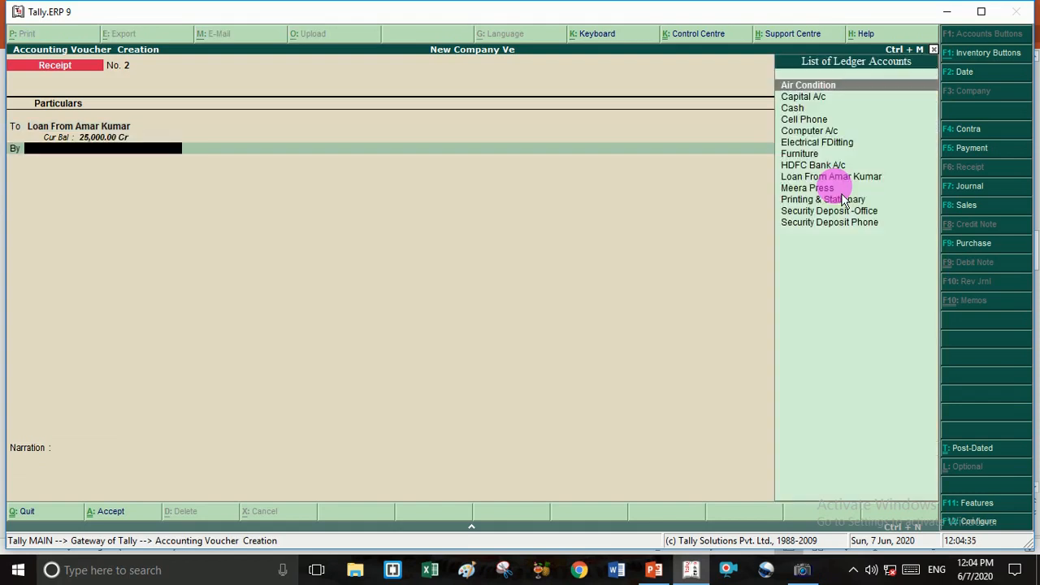
{"action": "type", "text": "H"}
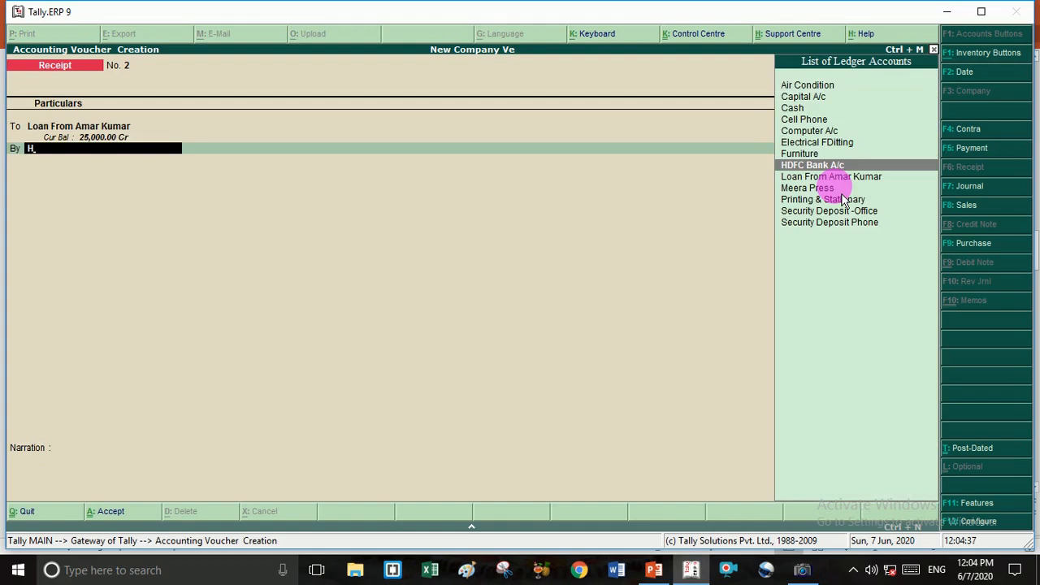
{"action": "key", "text": "Return"}
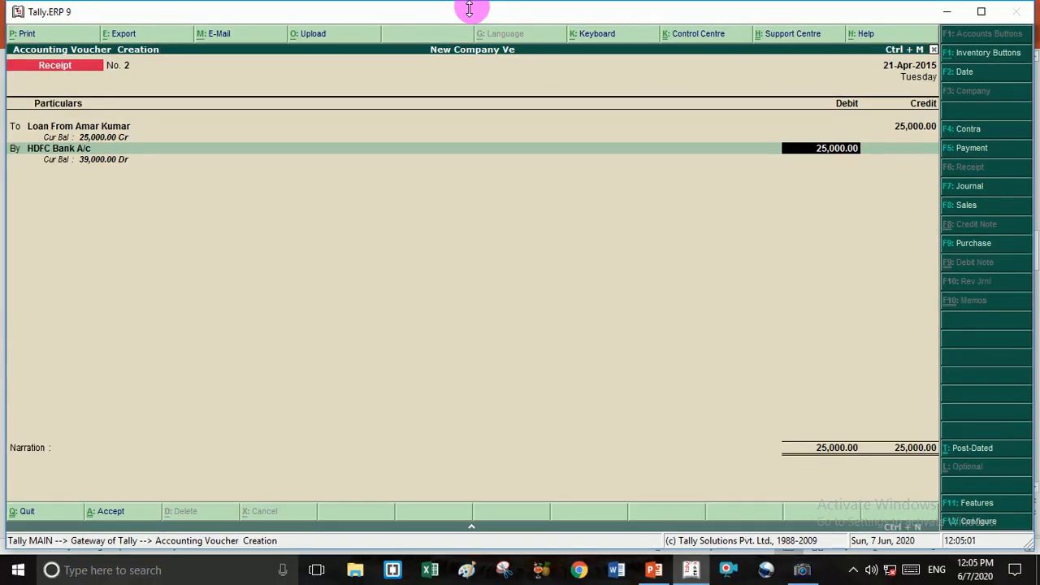
{"action": "key", "text": "Return"}
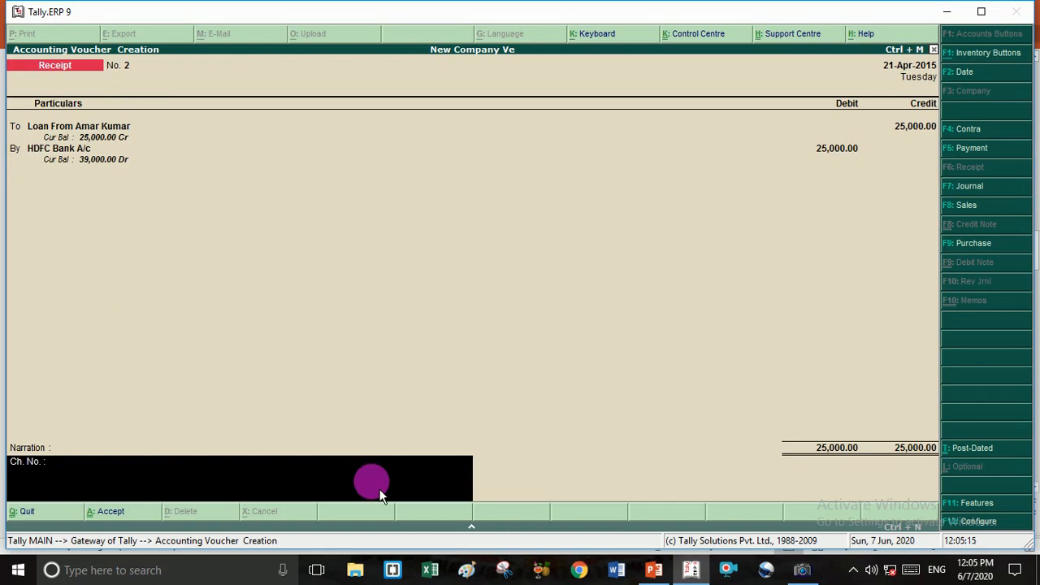
Enter the cheque number in the receipt's narration and save the voucher.
{"action": "type", "text": "1245789"}
{"action": "key", "text": "Return"}
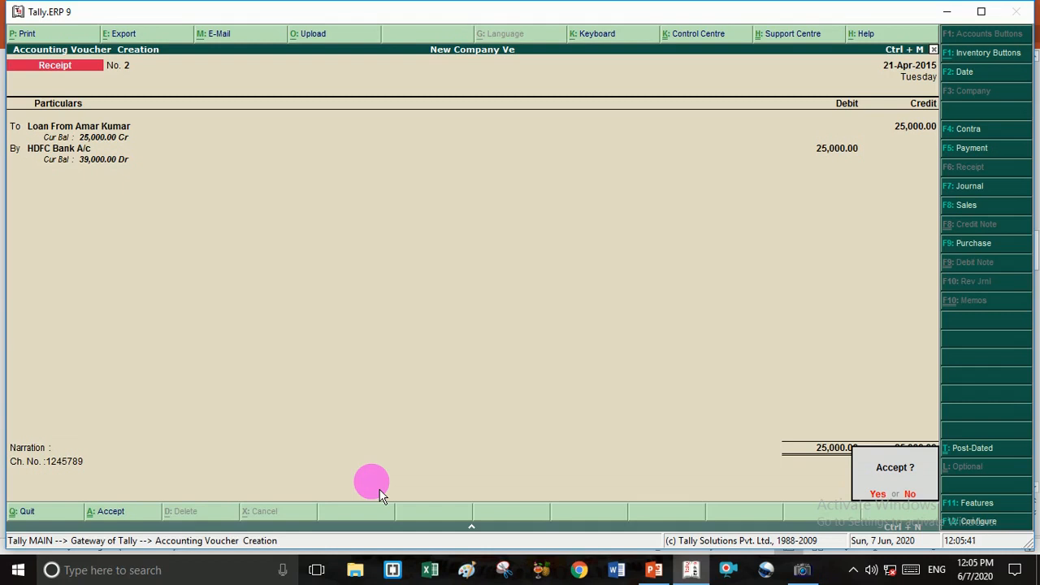
{"action": "key", "text": "Return"}
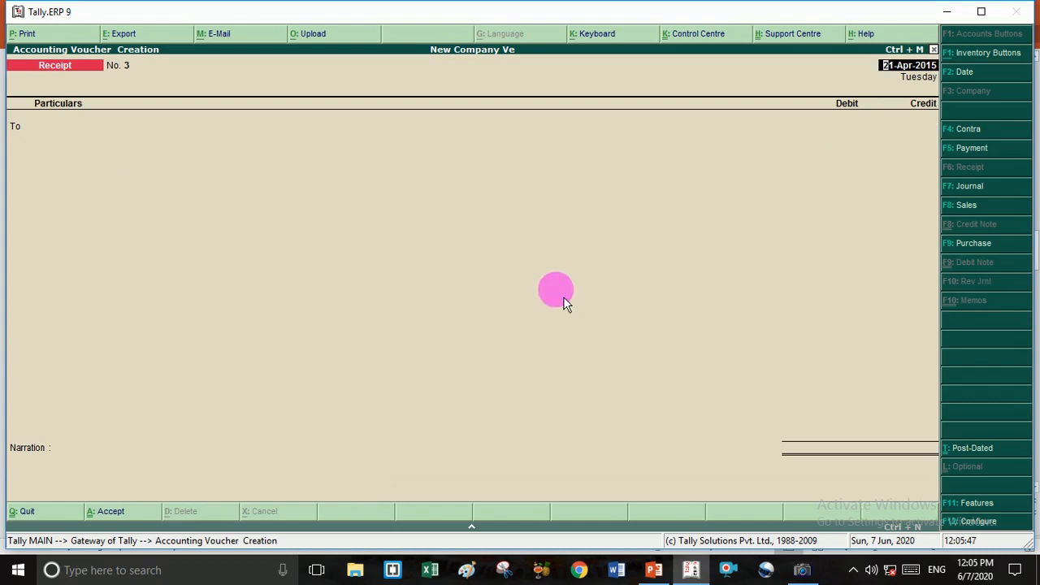
Check transaction 9 on the PowerPoint slide, and start a contra voucher dated 23-4-2015 in Tally.ERP 9.
{"action": "left_click", "coordinate": [657, 569]}
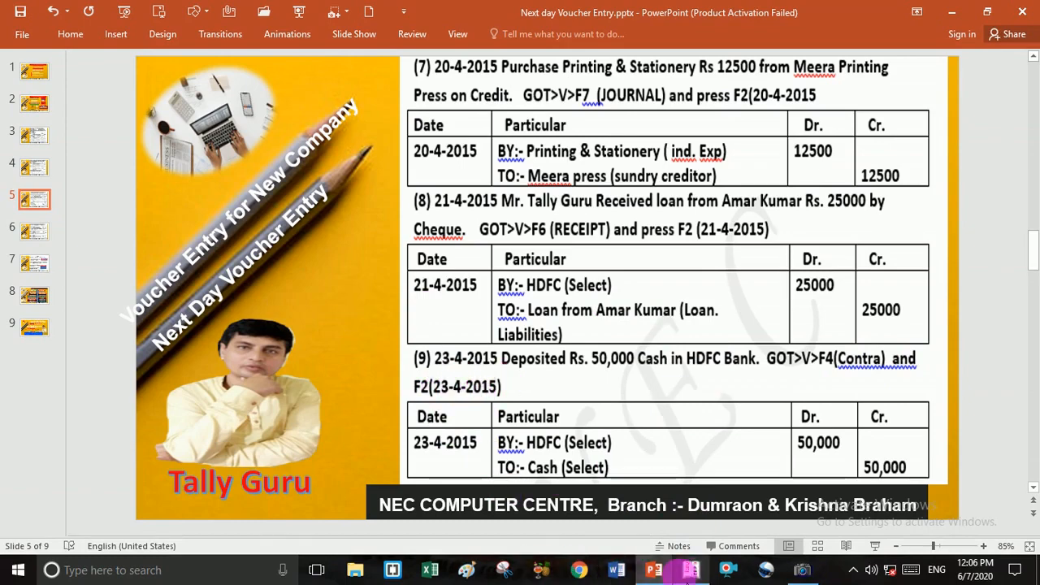
{"action": "left_click", "coordinate": [689, 572]}
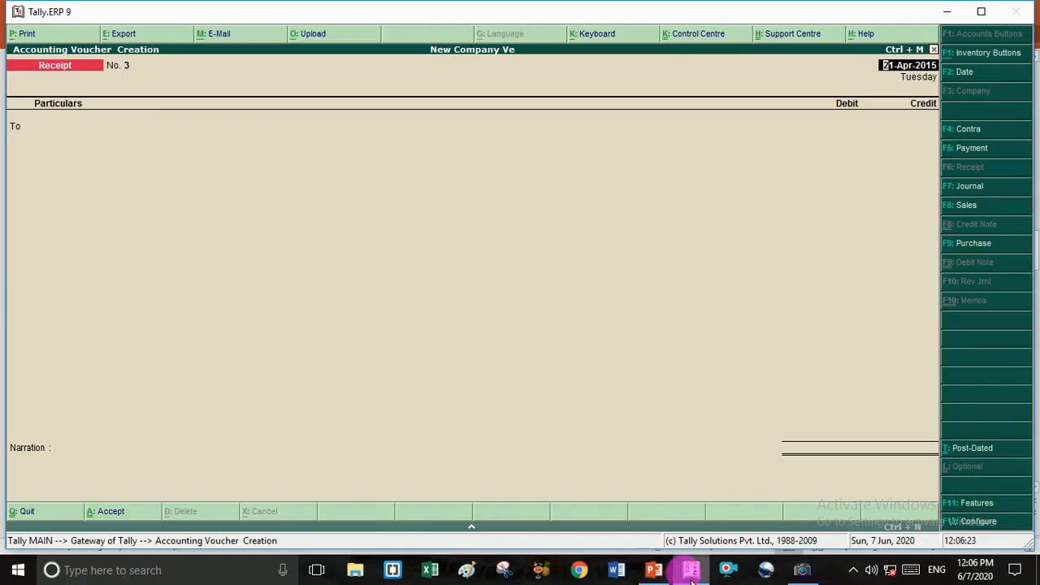
{"action": "key", "text": "F2"}
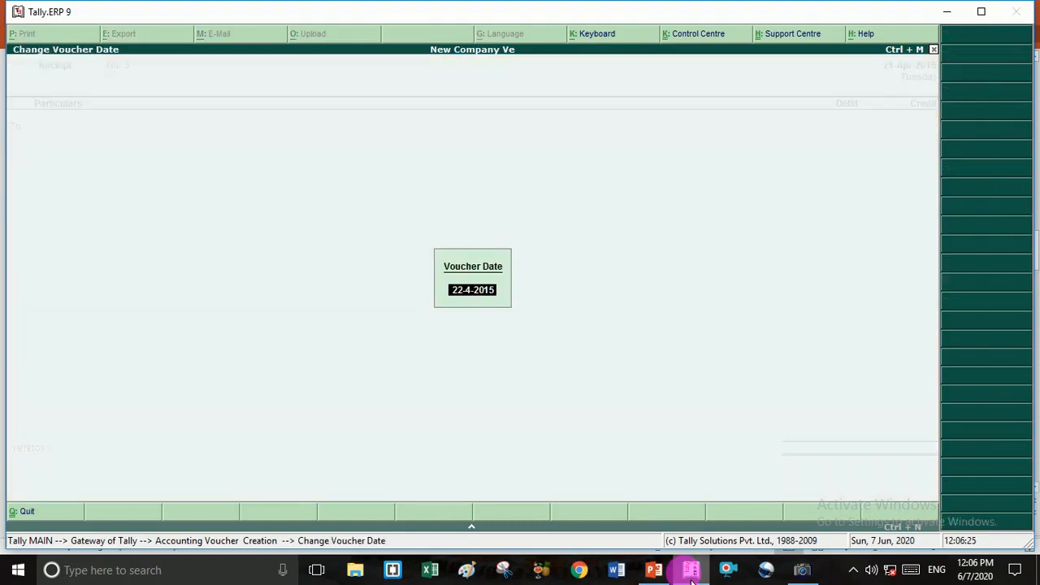
{"action": "type", "text": "23"}
{"action": "key", "text": "Return"}
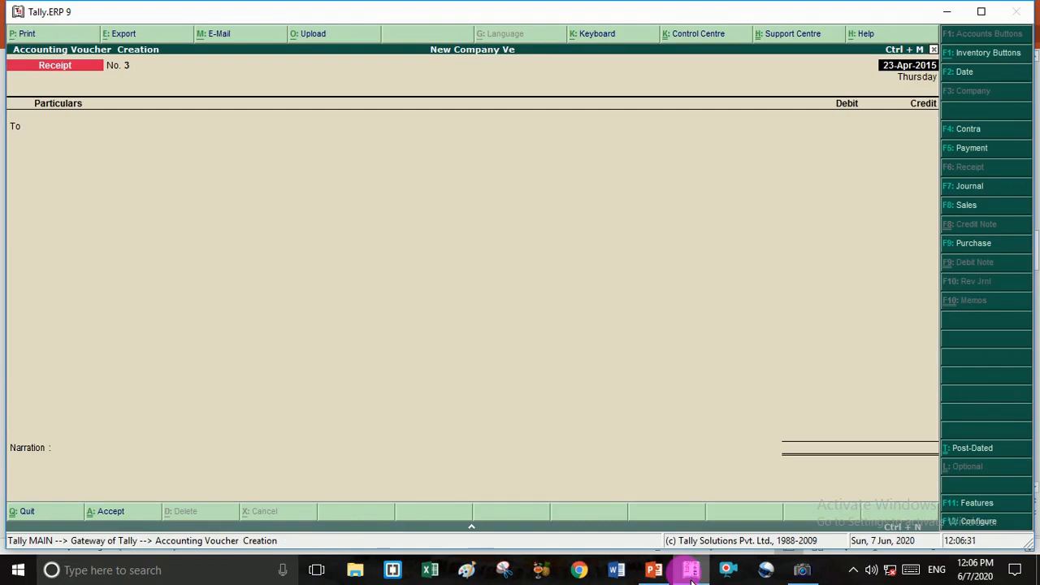
{"action": "key", "text": "F4"}
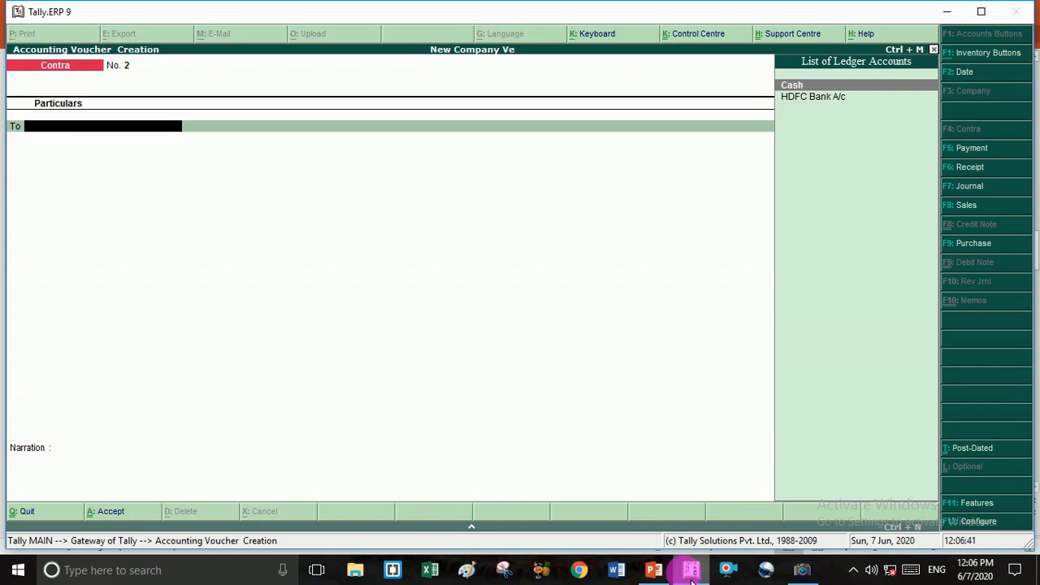
Credit Cash and debit HDFC Bank A/c with 50000, and save the contra voucher without a narration.
{"action": "key", "text": "Return"}
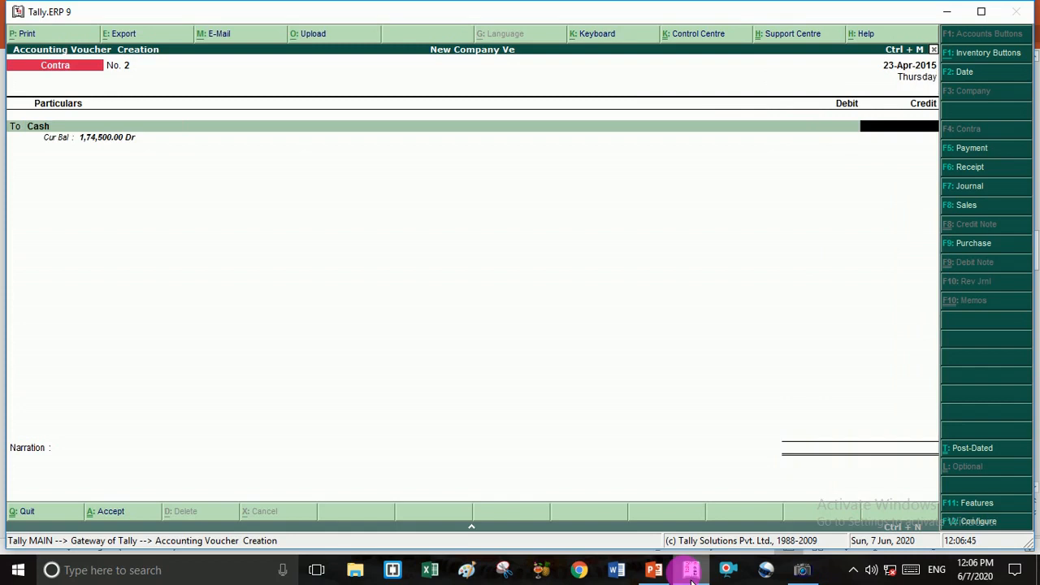
{"action": "type", "text": "50000"}
{"action": "key", "text": "Return"}
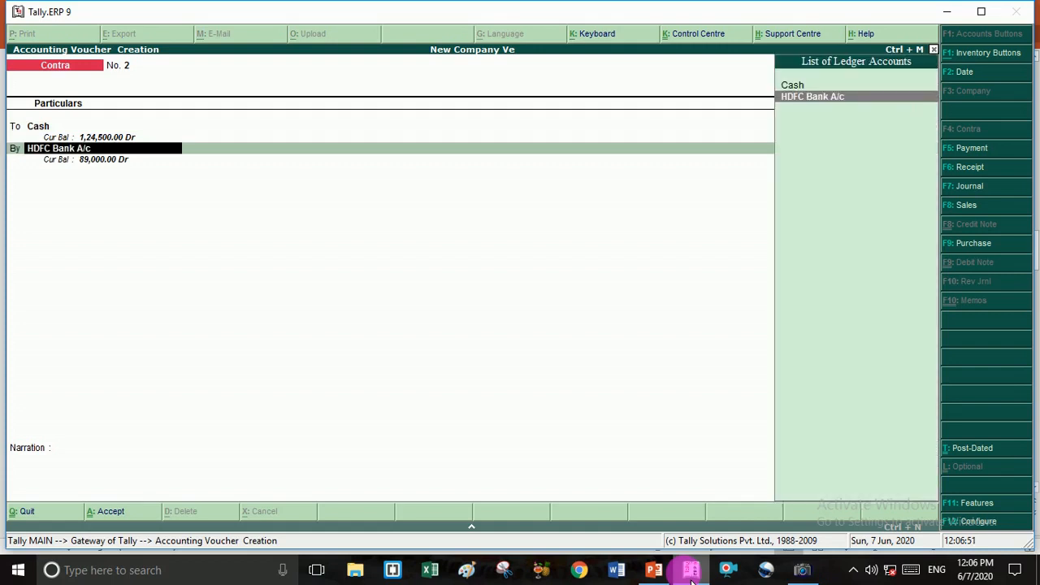
{"action": "key", "text": "Return"}
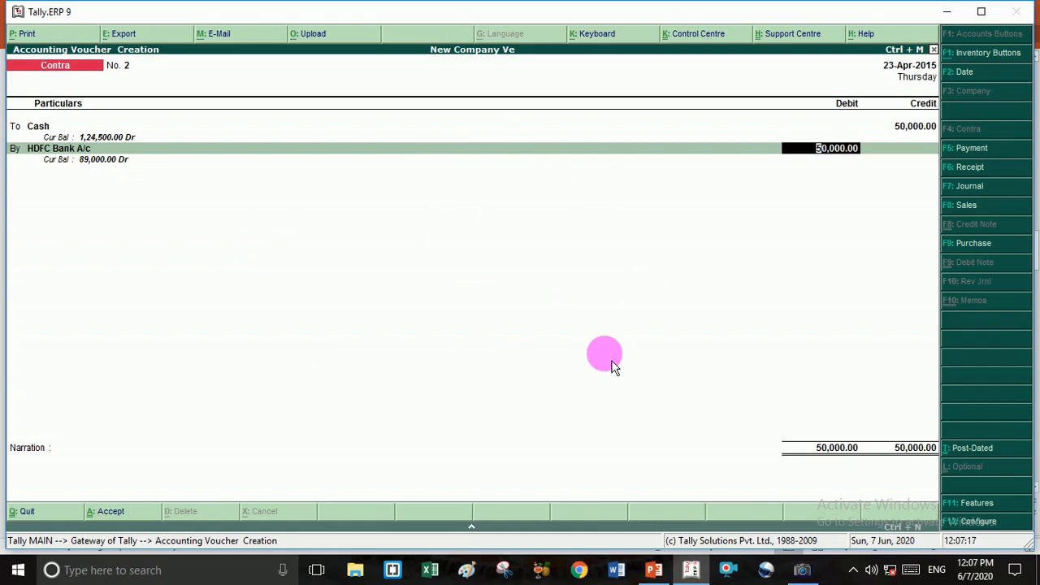
{"action": "key", "text": "Return"}
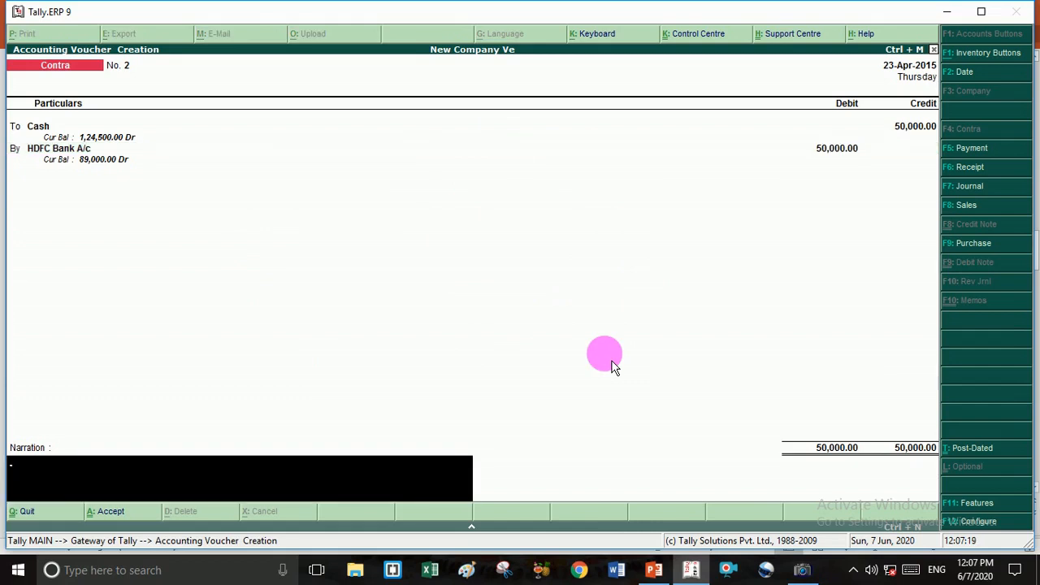
{"action": "key", "text": "Return"}
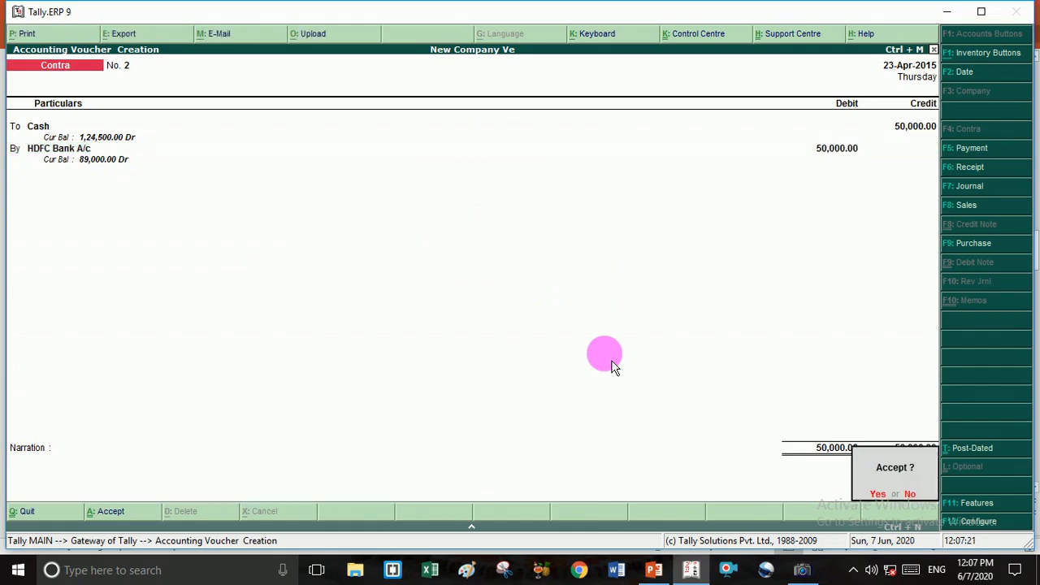
{"action": "key", "text": "Return"}
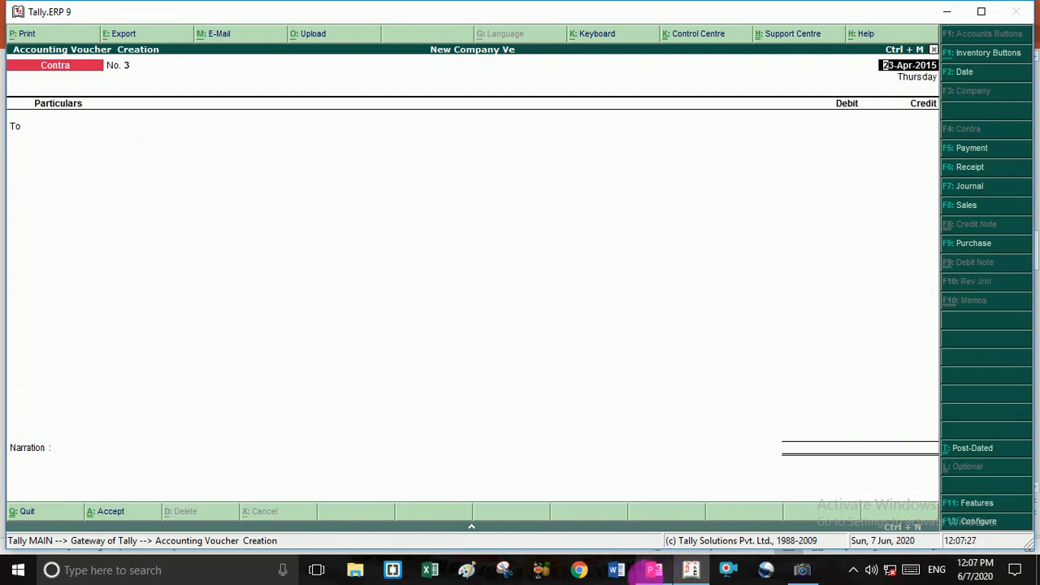
Review transactions 10 to 12 in the PowerPoint slide show, and go to the first debit line of a journal voucher in Tally.ERP 9.
{"action": "left_click", "coordinate": [650, 569]}
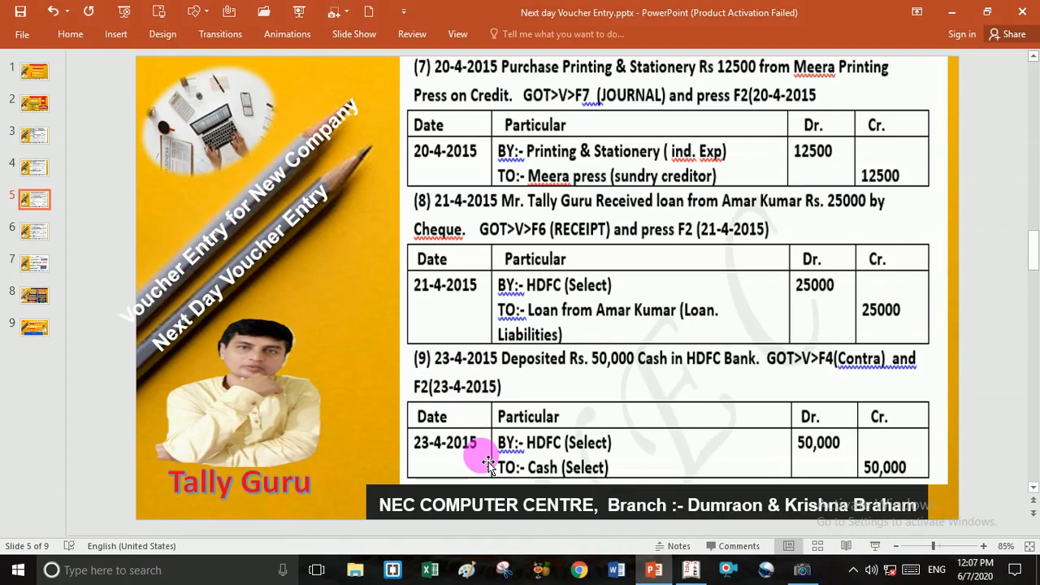
{"action": "scroll", "coordinate": [487, 464], "scroll_direction": "down", "scroll_amount": 2}
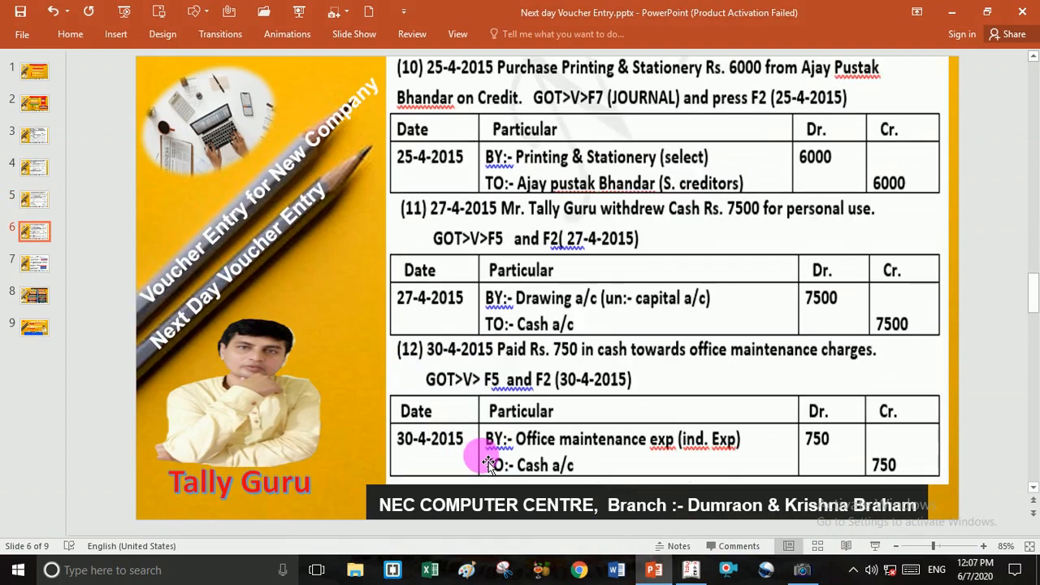
{"action": "key", "text": "shift+F5"}
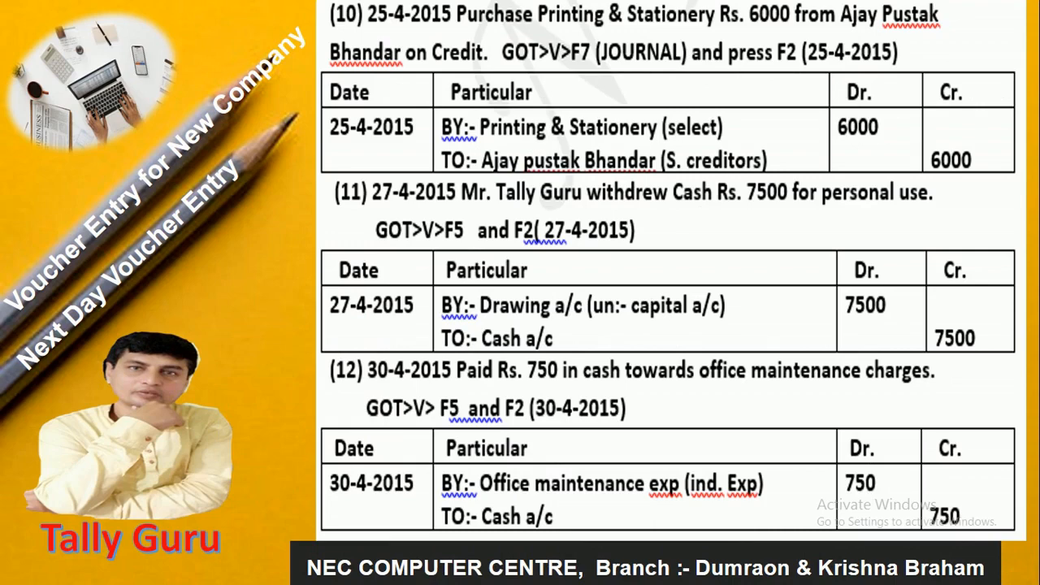
{"action": "key", "text": "Left"}
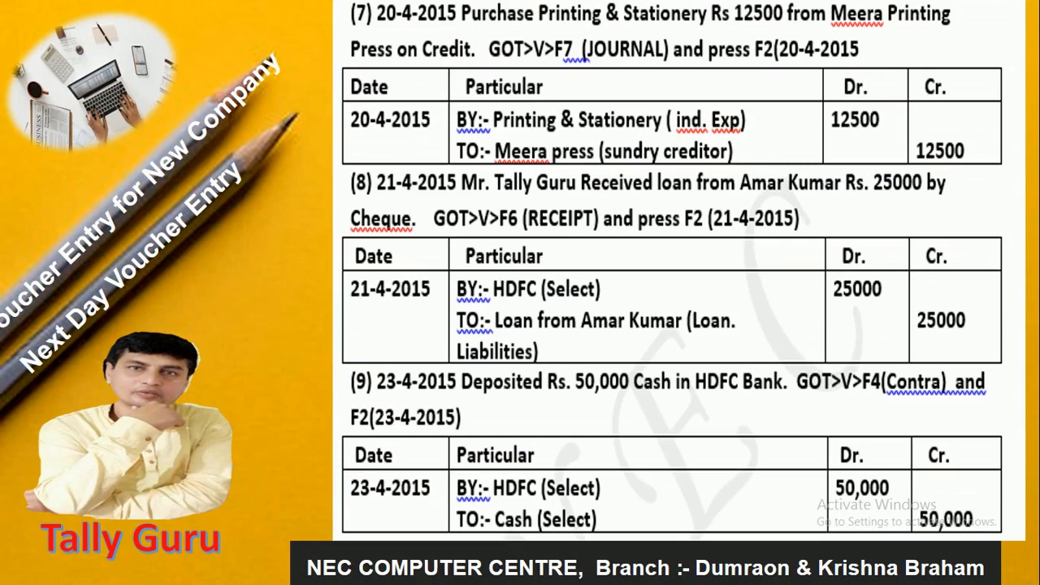
{"action": "key", "text": "Right"}
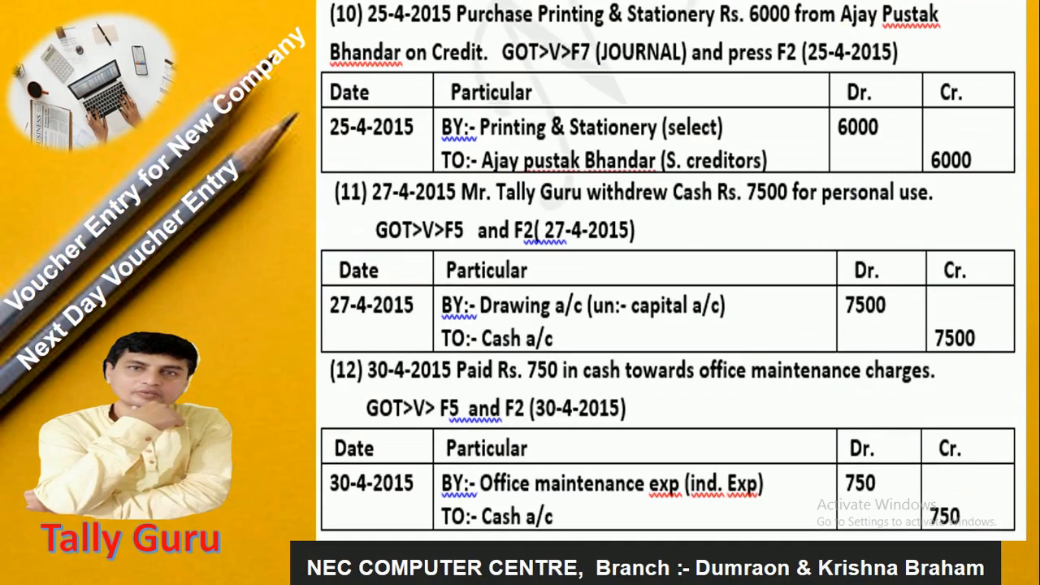
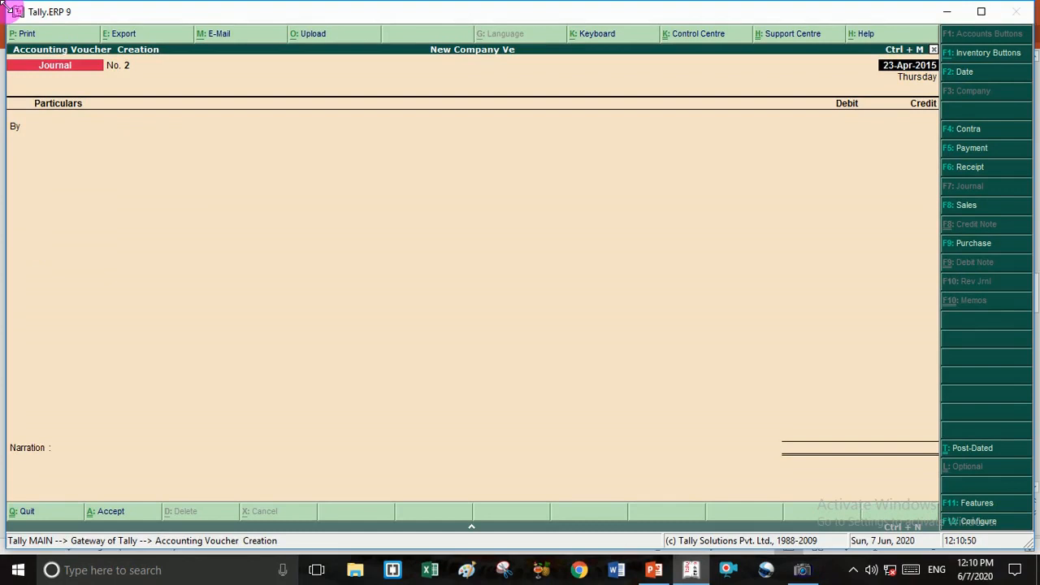
{"action": "key", "text": "Return"}
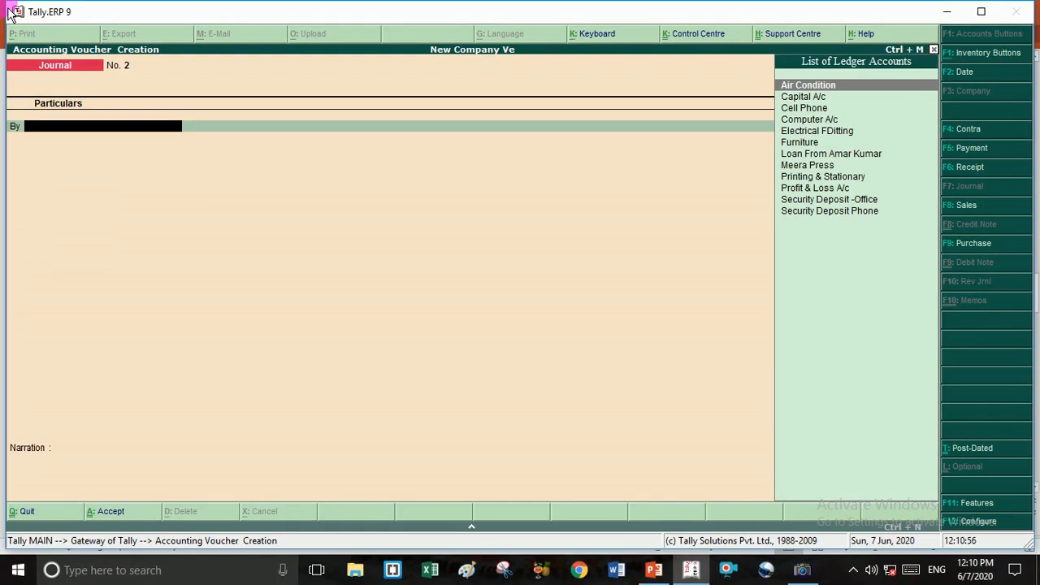
{"action": "key", "text": "alt+c"}
{"action": "key", "text": "Escape"}
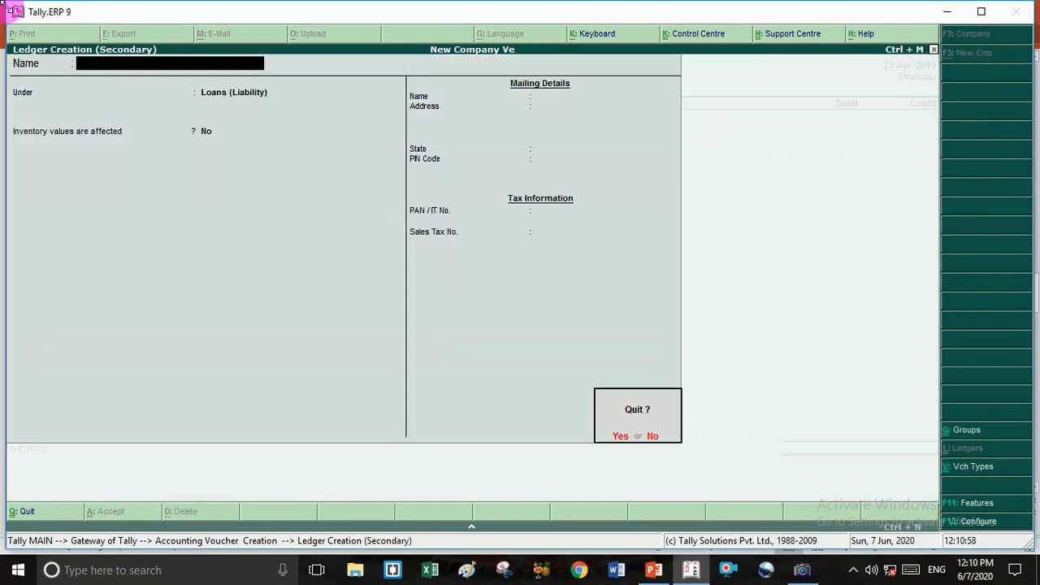
{"action": "key", "text": "y"}
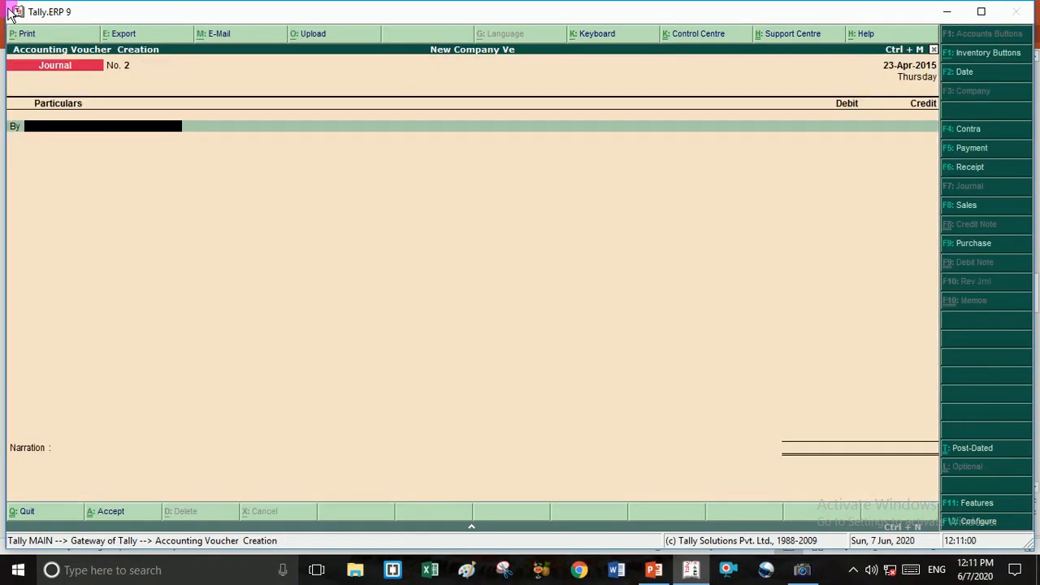
Debit Printing & Stationary with 6000 on the first line of the journal voucher dated 23-Apr-2015.
{"action": "type", "text": "P"}
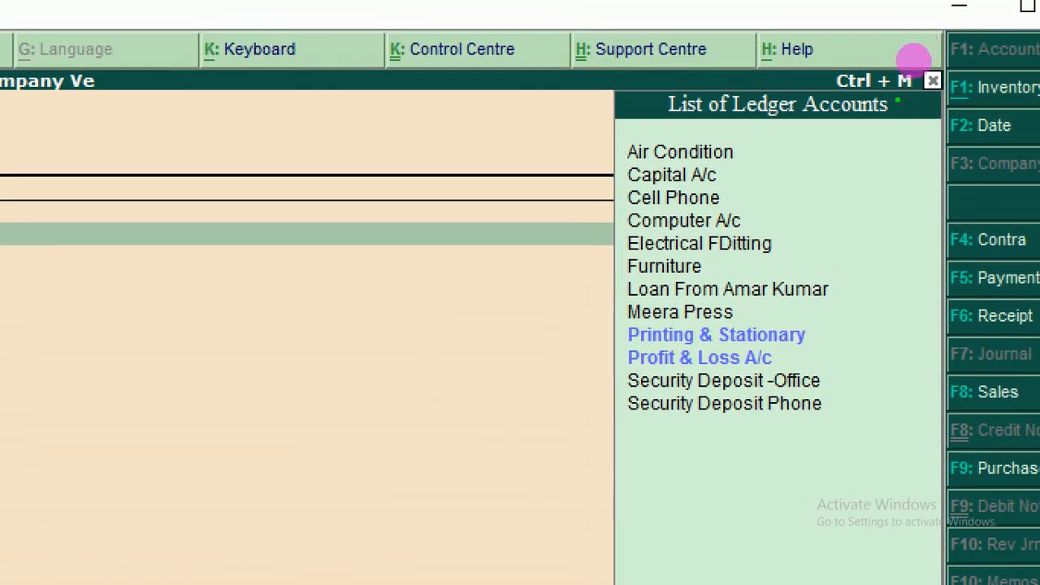
{"action": "mouse_move", "coordinate": [625, 340]}
{"action": "left_mouse_down"}
{"action": "mouse_move", "coordinate": [831, 332]}
{"action": "mouse_move", "coordinate": [812, 318]}
{"action": "mouse_move", "coordinate": [778, 316]}
{"action": "mouse_move", "coordinate": [720, 329]}
{"action": "left_mouse_up"}
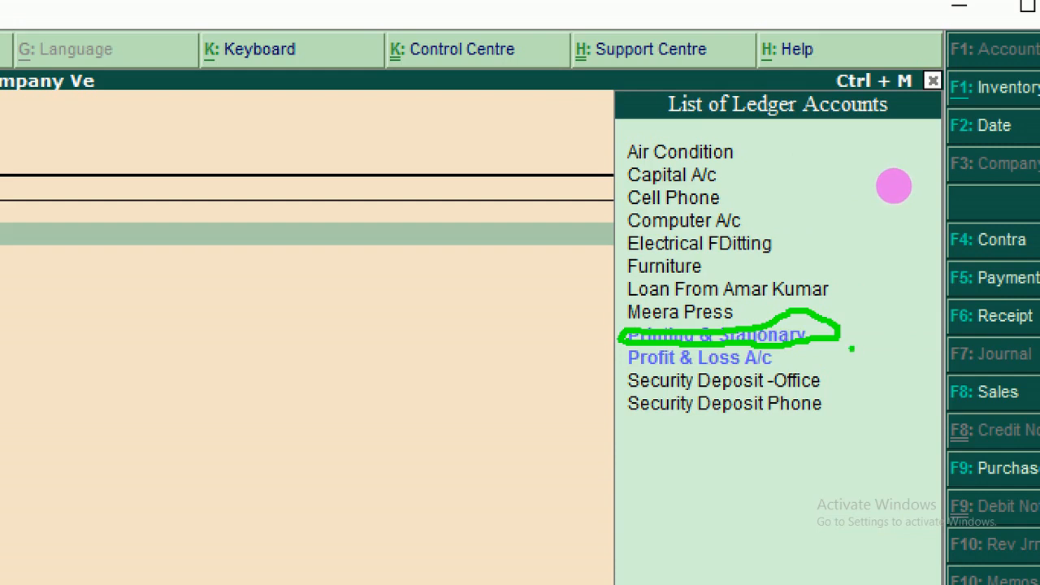
{"action": "mouse_move", "coordinate": [852, 350]}
{"action": "left_mouse_down"}
{"action": "mouse_move", "coordinate": [859, 377]}
{"action": "mouse_move", "coordinate": [897, 371]}
{"action": "mouse_move", "coordinate": [898, 334]}
{"action": "mouse_move", "coordinate": [894, 374]}
{"action": "left_mouse_up"}
{"action": "mouse_move", "coordinate": [902, 336]}
{"action": "left_mouse_down"}
{"action": "mouse_move", "coordinate": [915, 346]}
{"action": "mouse_move", "coordinate": [911, 328]}
{"action": "mouse_move", "coordinate": [923, 329]}
{"action": "mouse_move", "coordinate": [910, 323]}
{"action": "left_mouse_up"}
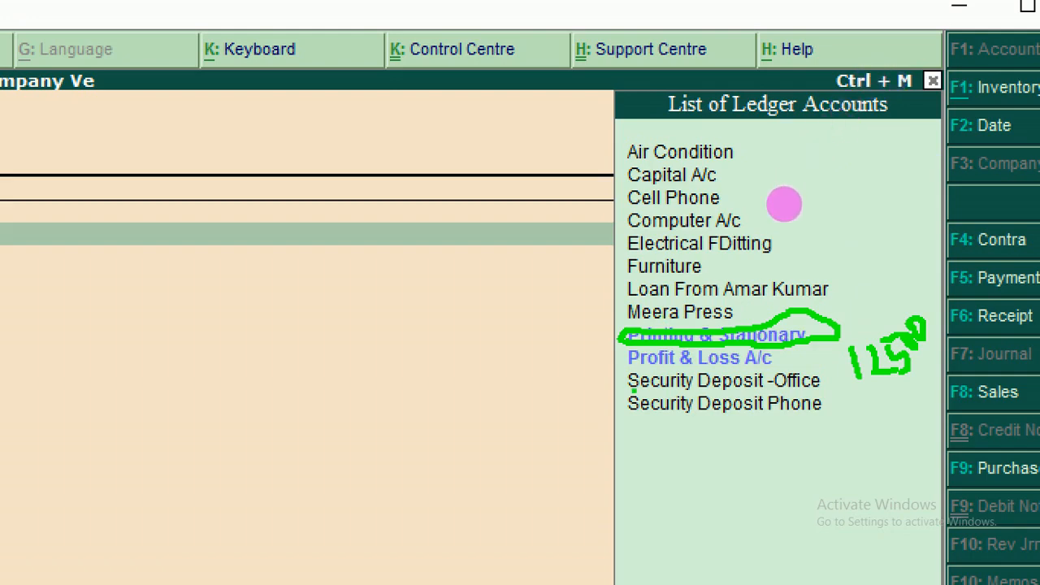
{"action": "key", "text": "Escape"}
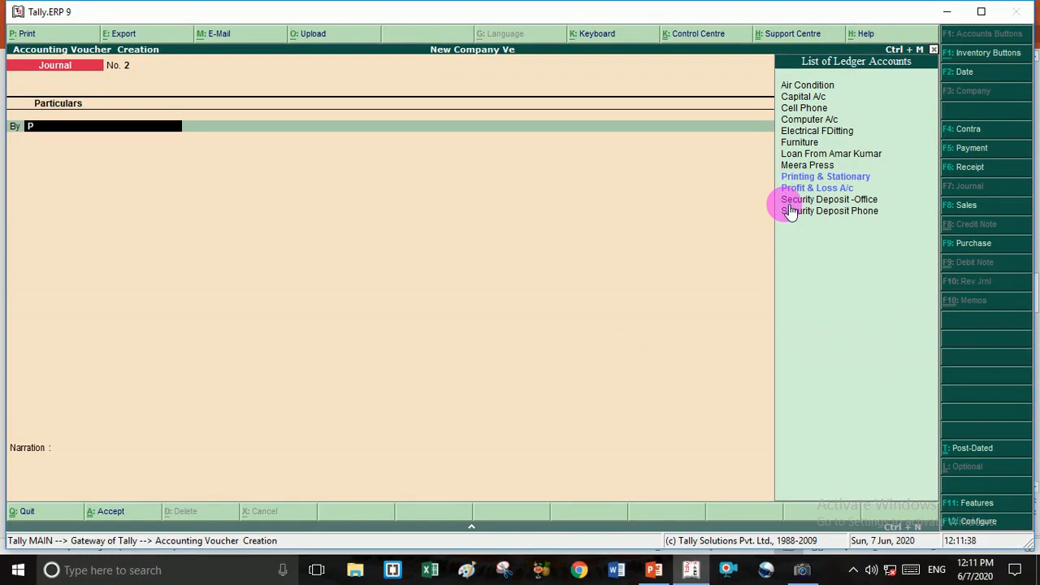
{"action": "key", "text": "Down"}
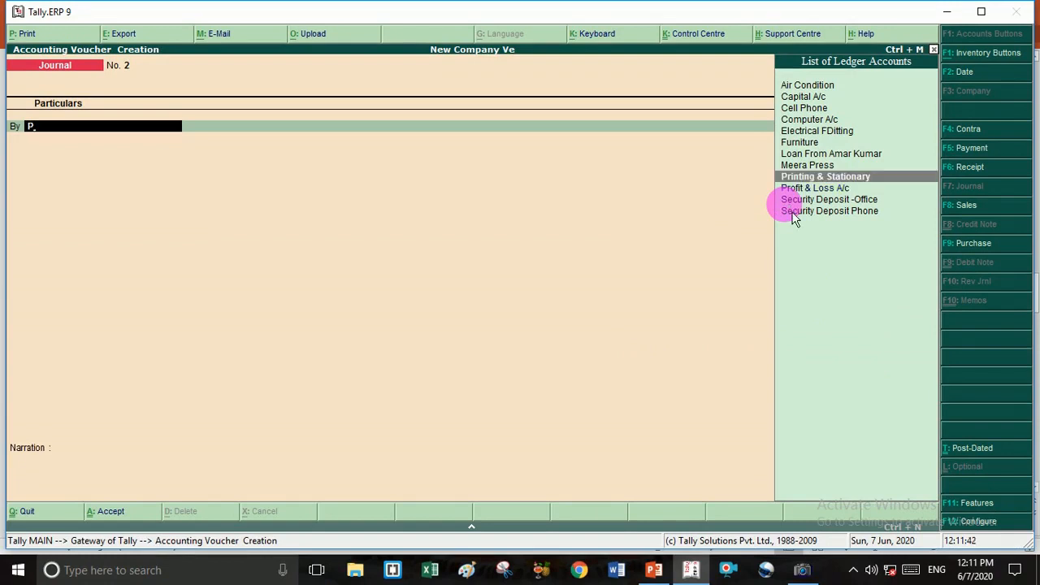
{"action": "key", "text": "Return"}
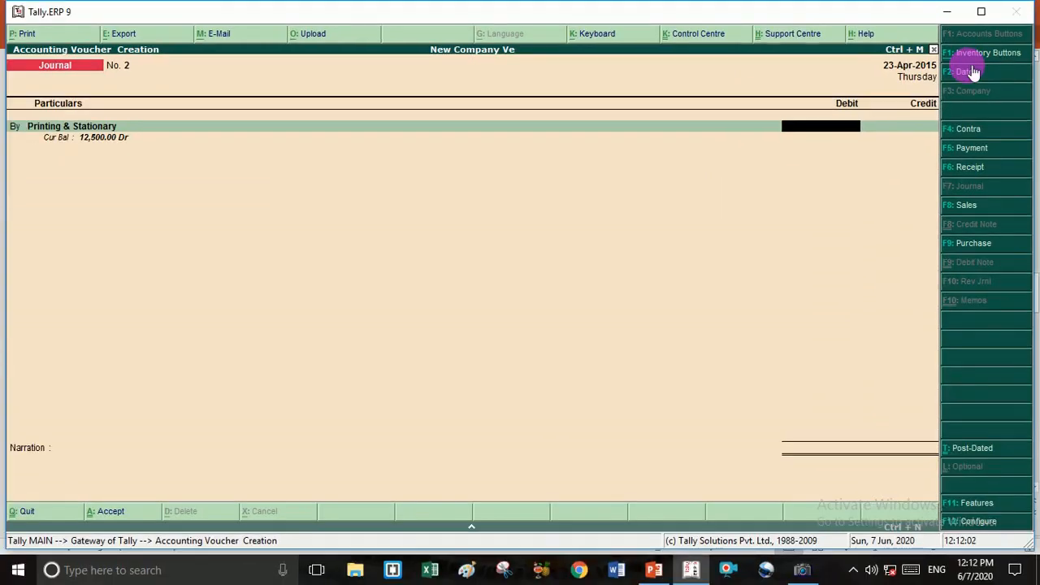
{"action": "type", "text": "6000"}
{"action": "key", "text": "Return"}
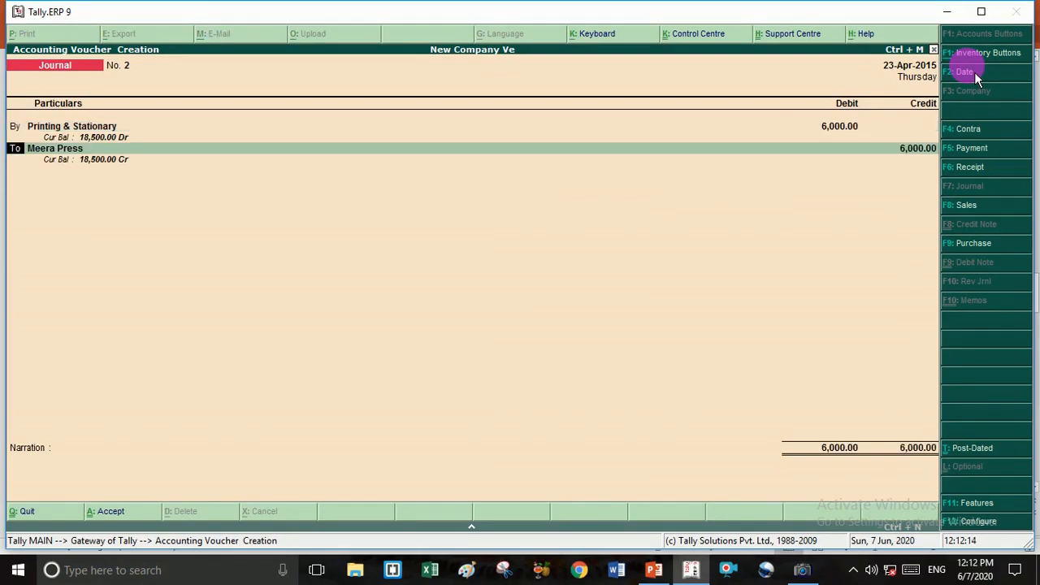
Return to the Meera Press credit line and start a new ledger named Ajay Pustak Bhandar for it.
{"action": "key", "text": "Return"}
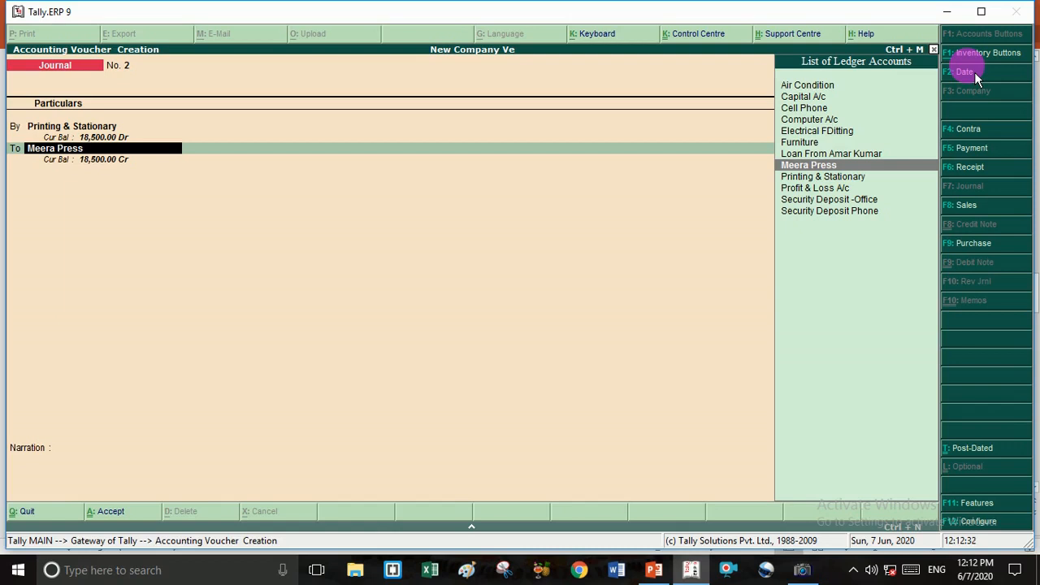
{"action": "key", "text": "alt+c"}
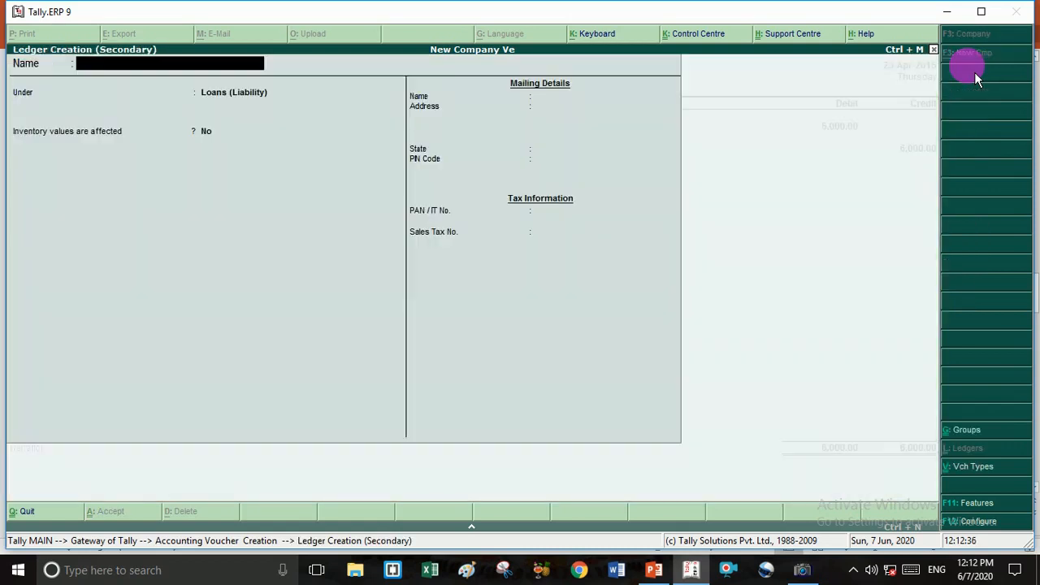
{"action": "type", "text": "Ajay Pustak Bha"}
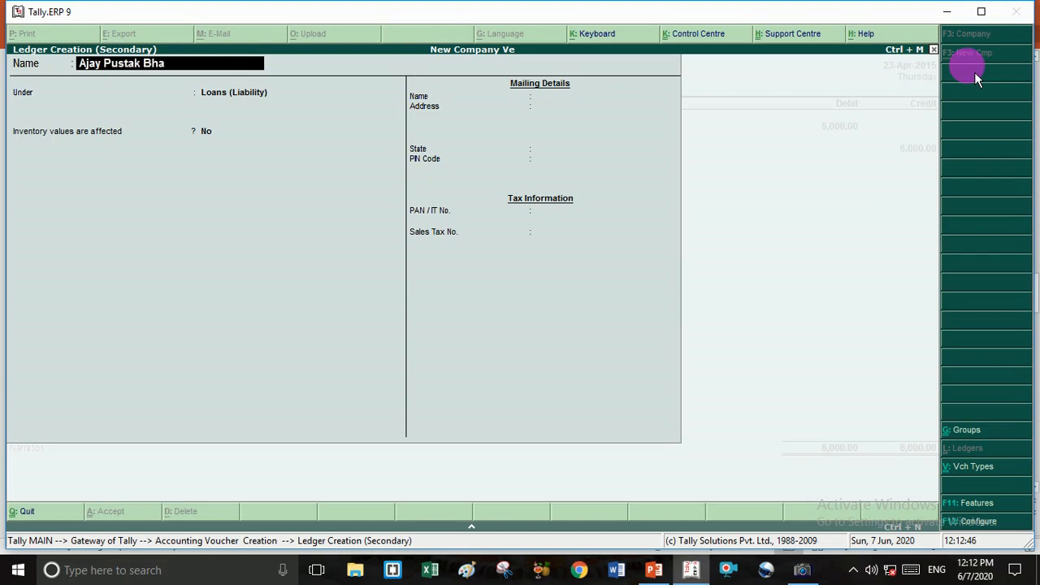
{"action": "type", "text": "ndar"}
{"action": "key", "text": "Return"}
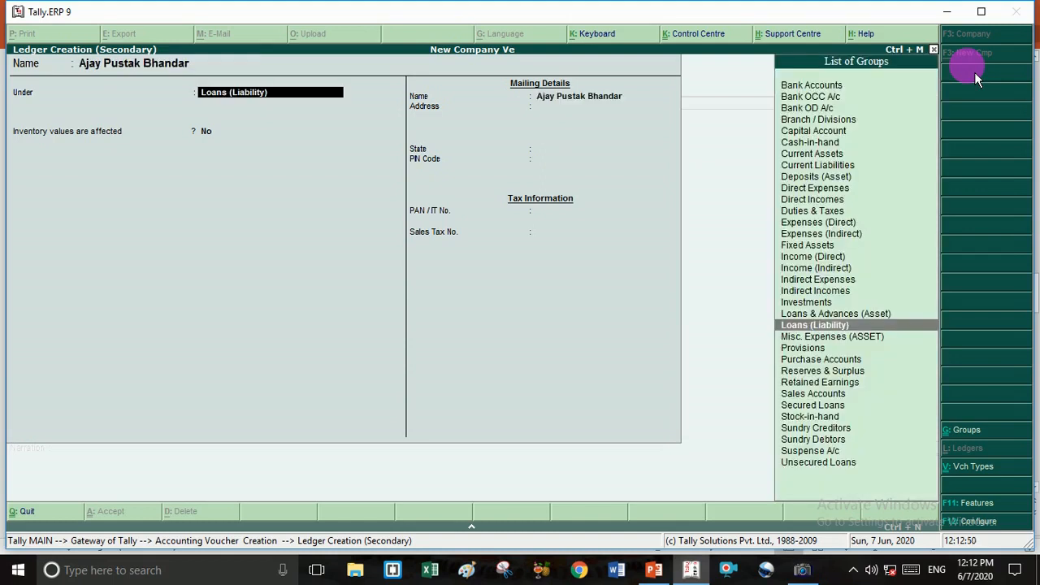
Put the Ajay Pustak Bhandar ledger under Sundry Creditors, keeping bill-by-bill balances set to No.
{"action": "type", "text": "S"}
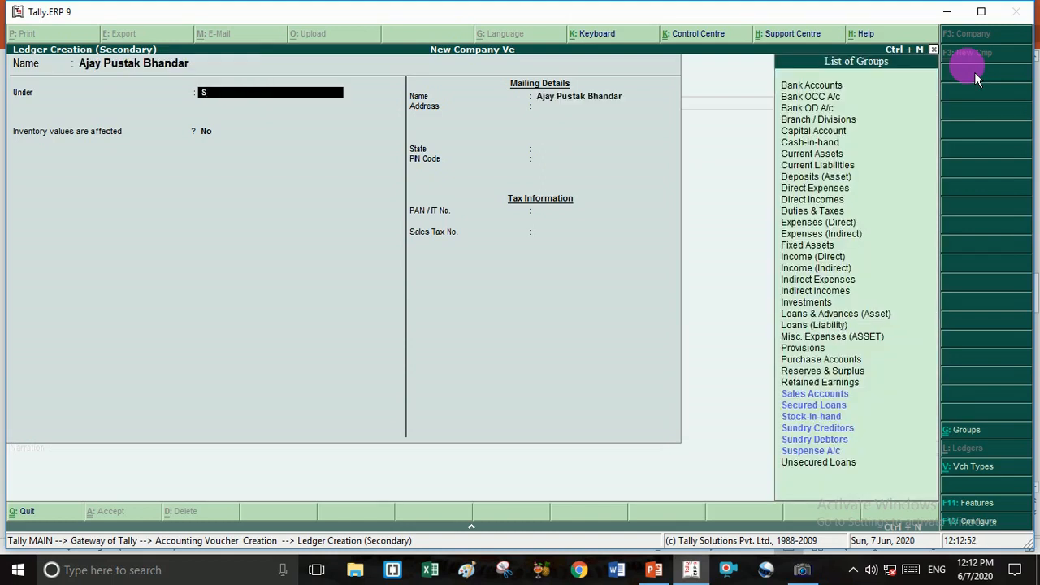
{"action": "key", "text": "Down"}
{"action": "key", "text": "Down"}
{"action": "key", "text": "Down"}
{"action": "key", "text": "Down"}
{"action": "key", "text": "Down"}
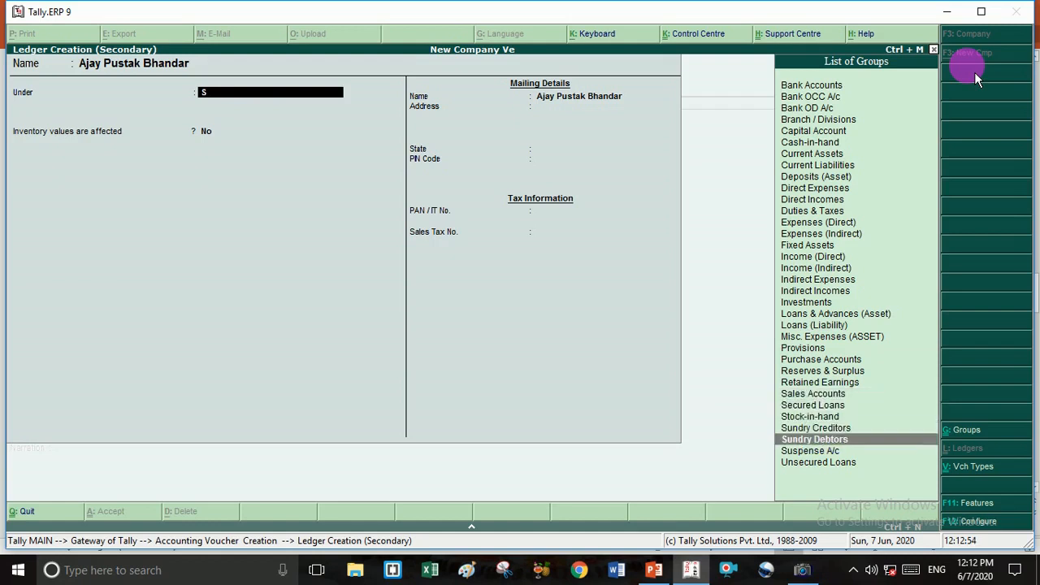
{"action": "key", "text": "Up"}
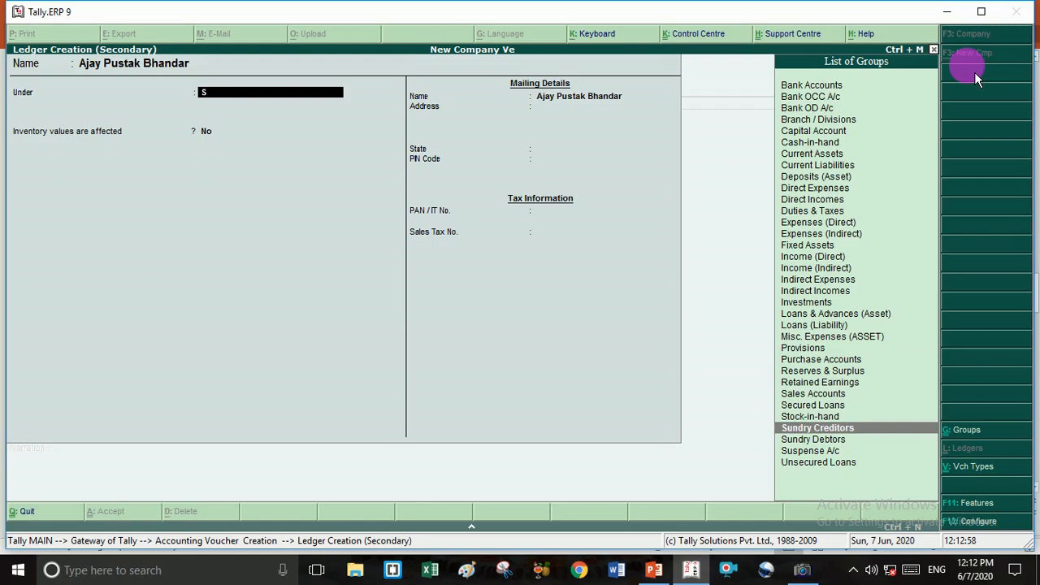
{"action": "key", "text": "Return"}
{"action": "key", "text": "Return"}
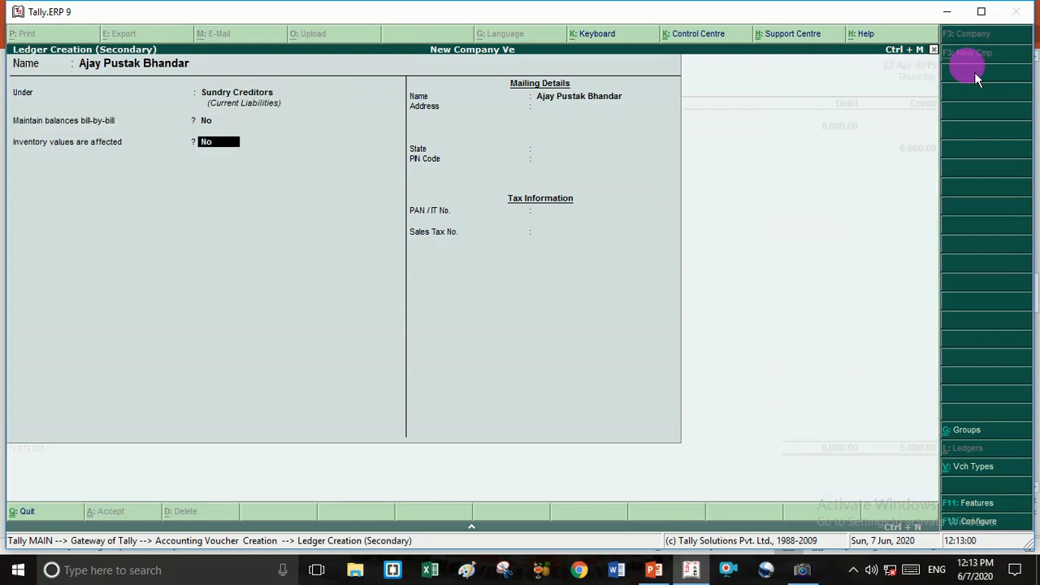
Keep inventory values unaffected, set the state to Not Applicable, leave the address and tax details blank, and save the ledger.
{"action": "key", "text": "Return"}
{"action": "key", "text": "Return"}
{"action": "key", "text": "Return"}
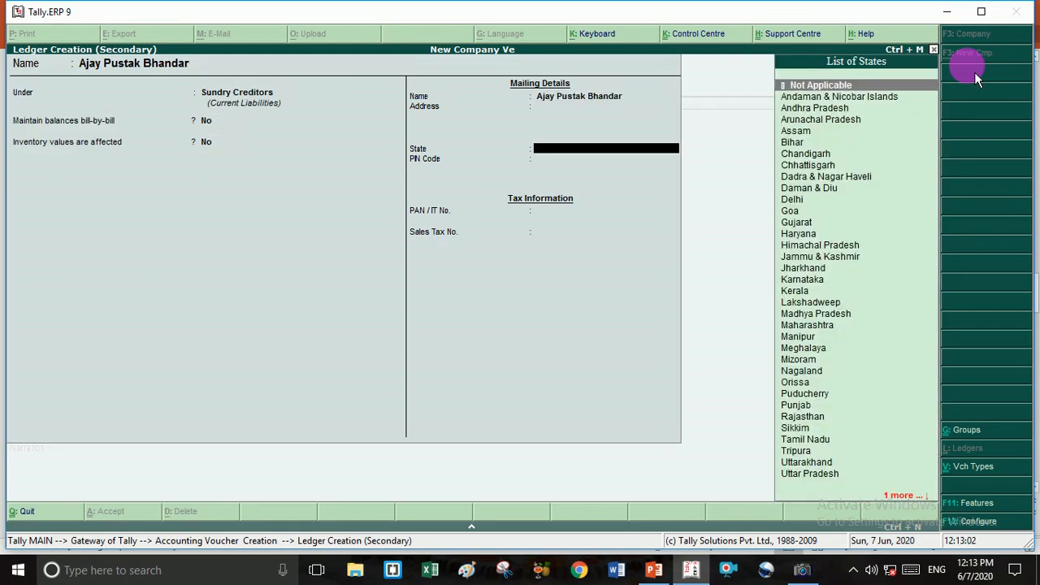
{"action": "key", "text": "Return"}
{"action": "key", "text": "Return"}
{"action": "key", "text": "Return"}
{"action": "key", "text": "Return"}
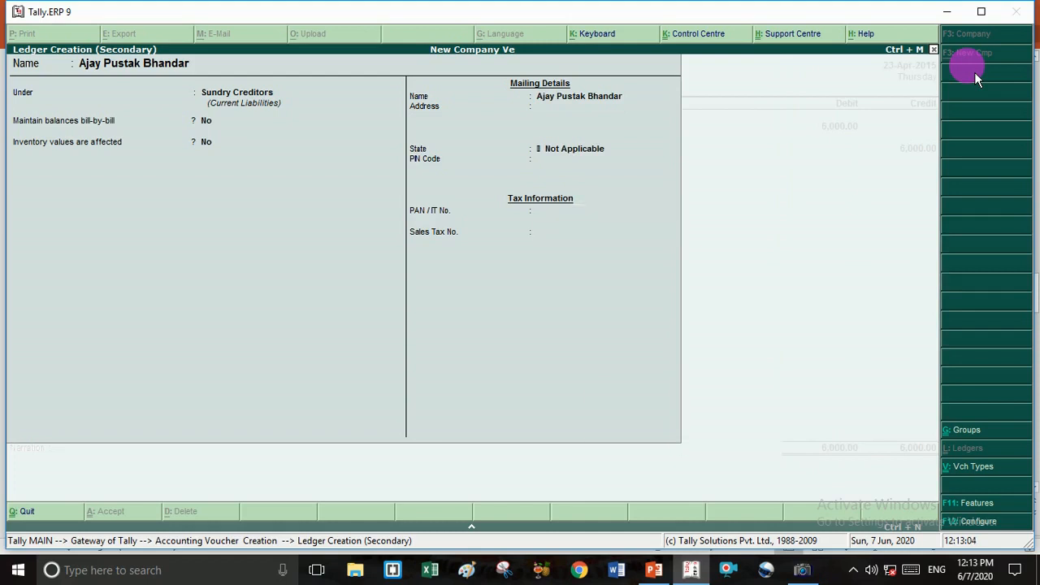
{"action": "key", "text": "Return"}
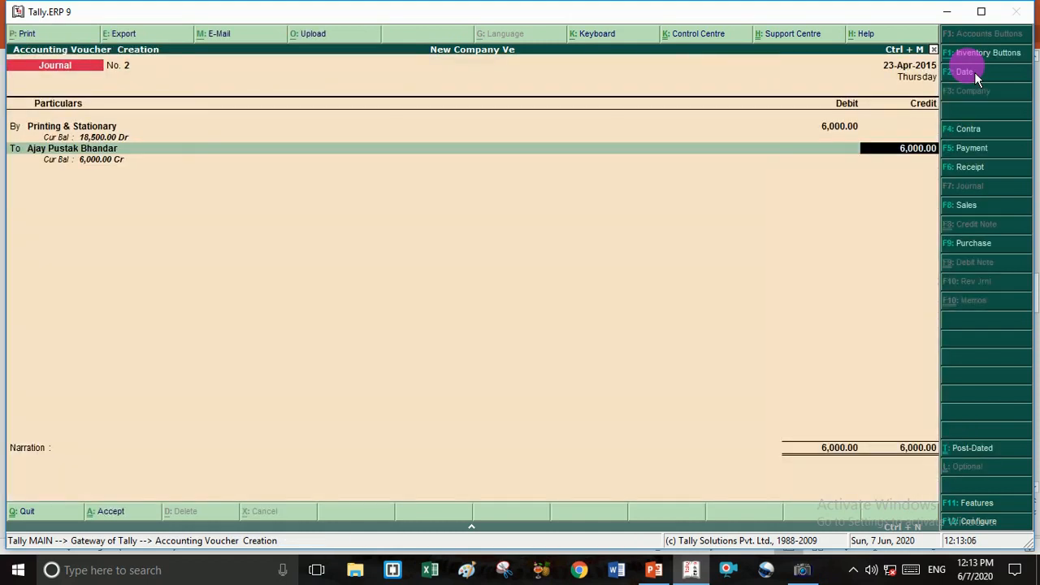
Credit Ajay Pustak Bhandar with 6000 and save the journal voucher without a narration.
{"action": "key", "text": "Return"}
{"action": "key", "text": "Return"}
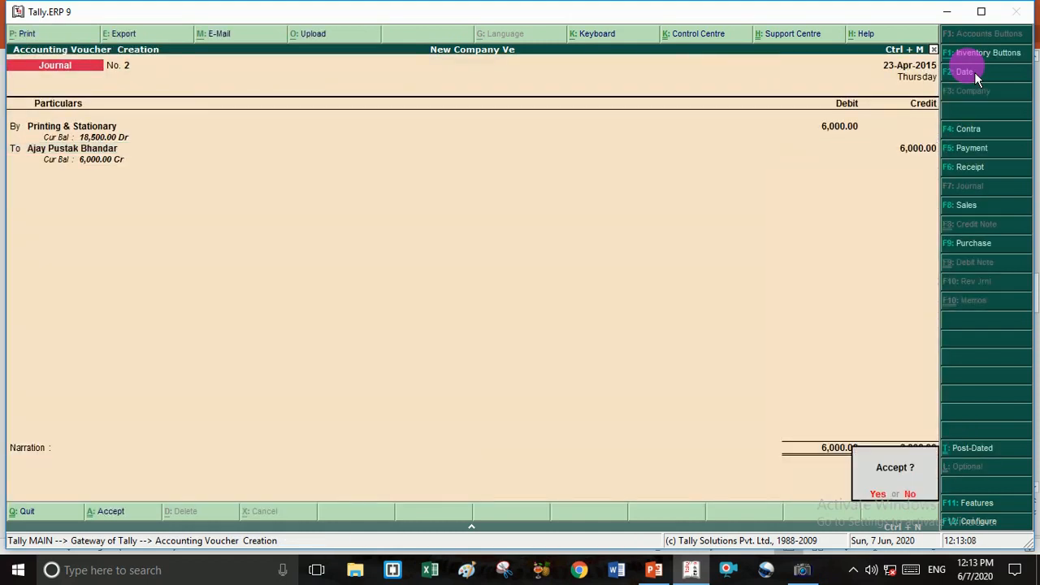
{"action": "key", "text": "Return"}
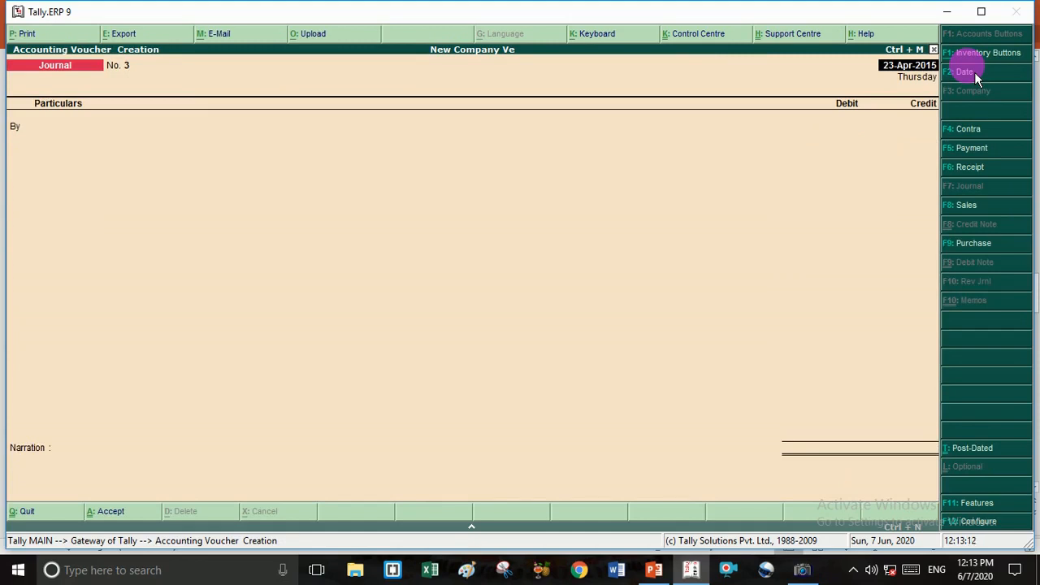
Reopen the journal voucher just saved and examine the current balance of Printing & Stationary.
{"action": "key", "text": "Page_Up"}
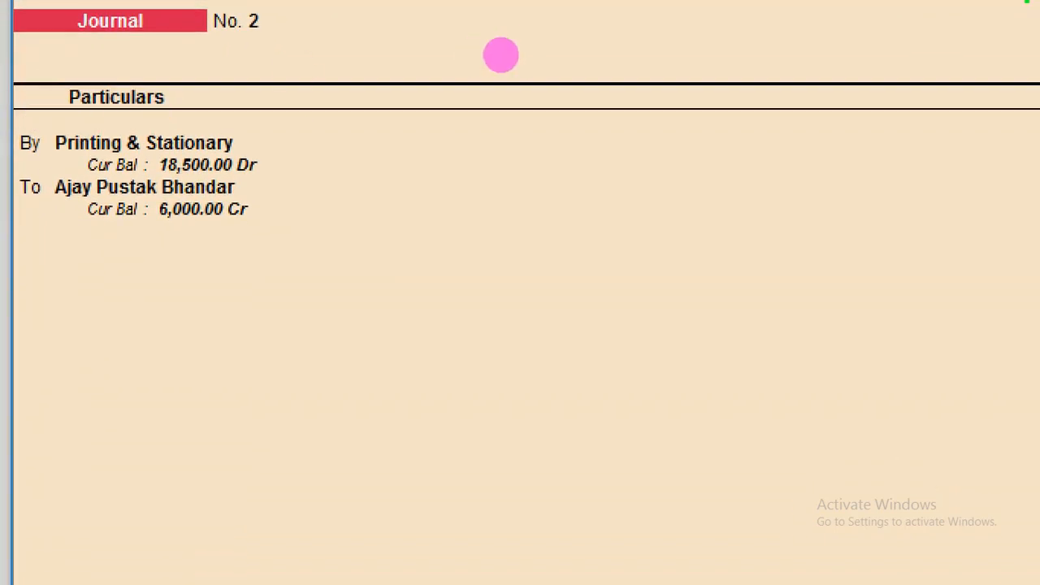
{"action": "left_click_drag", "start_coordinate": [19, 444], "coordinate": [161, 373]}
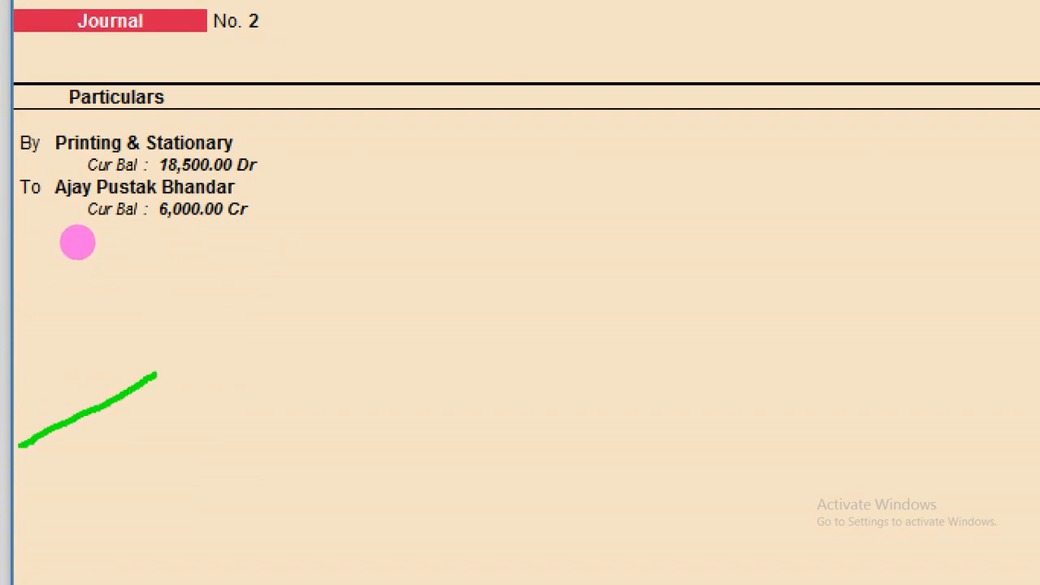
{"action": "left_click_drag", "start_coordinate": [68, 155], "coordinate": [160, 163]}
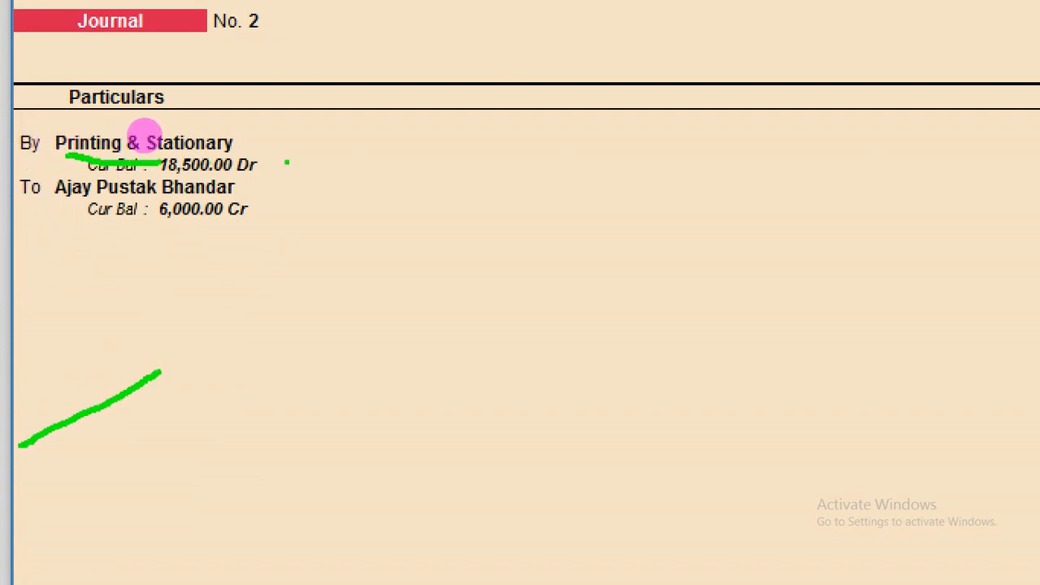
{"action": "left_click_drag", "start_coordinate": [259, 173], "coordinate": [280, 161]}
{"action": "mouse_move", "coordinate": [257, 140]}
{"action": "left_mouse_down"}
{"action": "mouse_move", "coordinate": [371, 141]}
{"action": "mouse_move", "coordinate": [379, 166]}
{"action": "mouse_move", "coordinate": [446, 161]}
{"action": "mouse_move", "coordinate": [486, 125]}
{"action": "mouse_move", "coordinate": [449, 143]}
{"action": "mouse_move", "coordinate": [486, 155]}
{"action": "mouse_move", "coordinate": [469, 163]}
{"action": "left_mouse_up"}
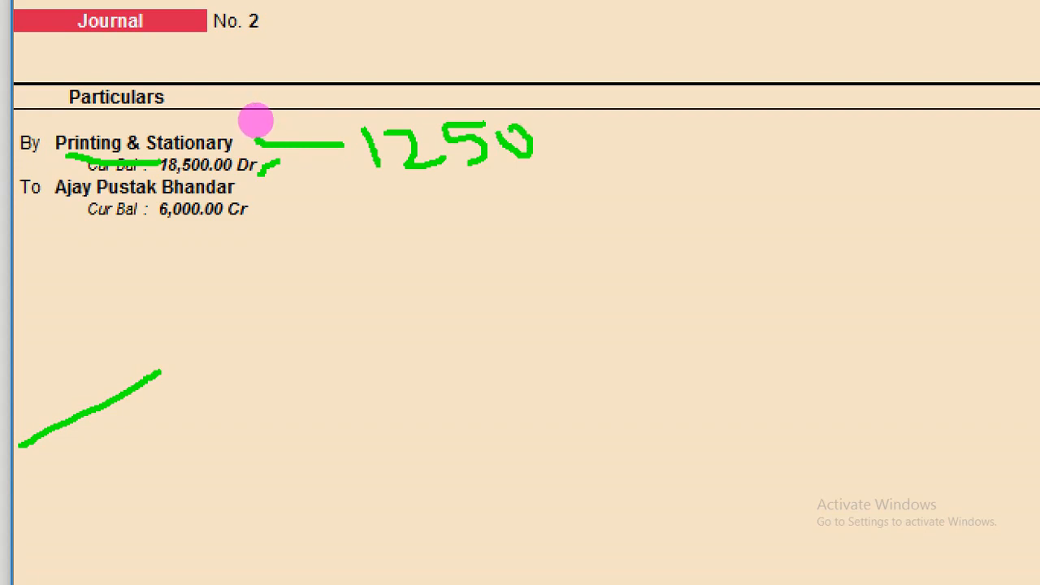
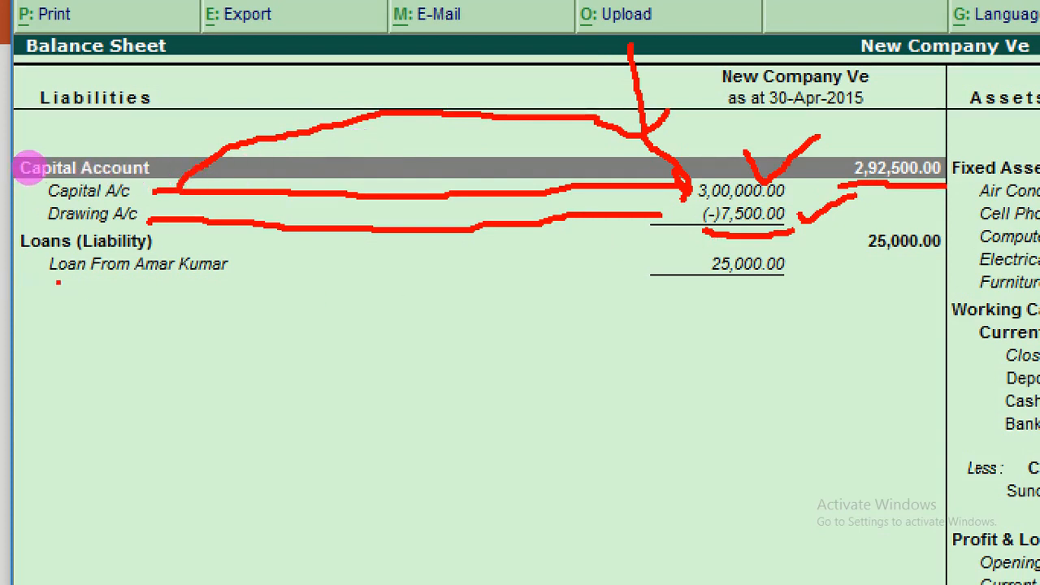
Examine the capital, drawing and loan entries on the liabilities side of New Company Ve's Balance Sheet as at 30-Apr-2015.
{"action": "left_click_drag", "start_coordinate": [57, 283], "coordinate": [195, 286]}
{"action": "left_click_drag", "start_coordinate": [429, 275], "coordinate": [688, 275]}
{"action": "left_click_drag", "start_coordinate": [675, 268], "coordinate": [665, 288]}
{"action": "left_click", "coordinate": [666, 241]}
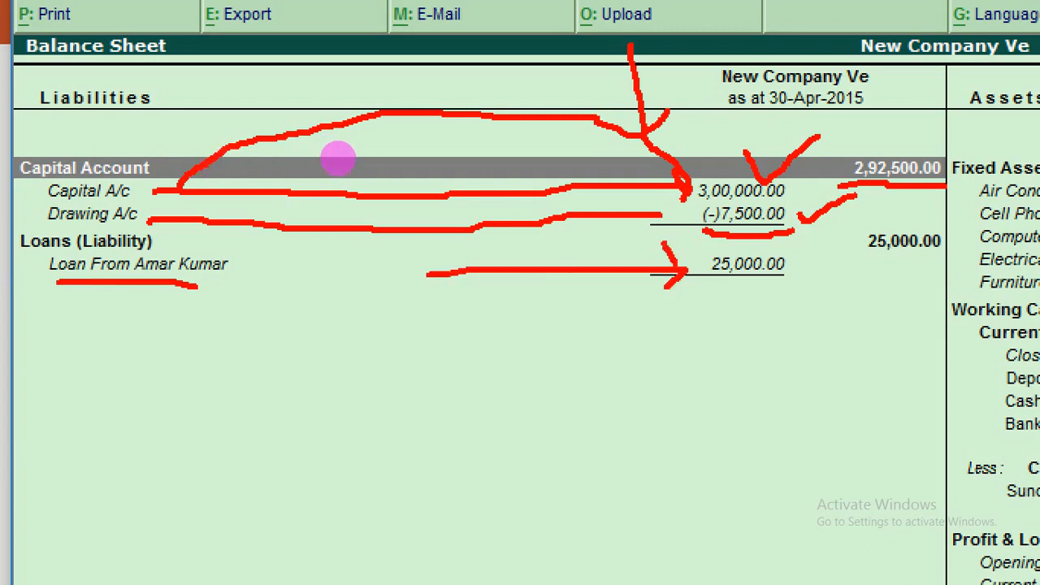
{"action": "mouse_move", "coordinate": [185, 405]}
{"action": "left_mouse_down"}
{"action": "mouse_move", "coordinate": [200, 437]}
{"action": "mouse_move", "coordinate": [177, 372]}
{"action": "mouse_move", "coordinate": [240, 439]}
{"action": "left_mouse_up"}
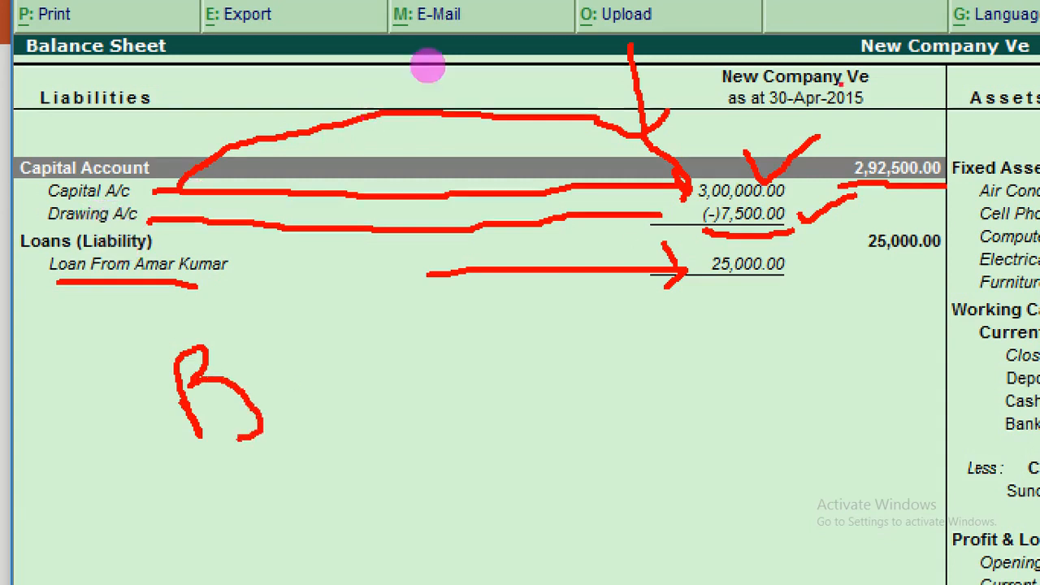
{"action": "left_click_drag", "start_coordinate": [886, 69], "coordinate": [1013, 71]}
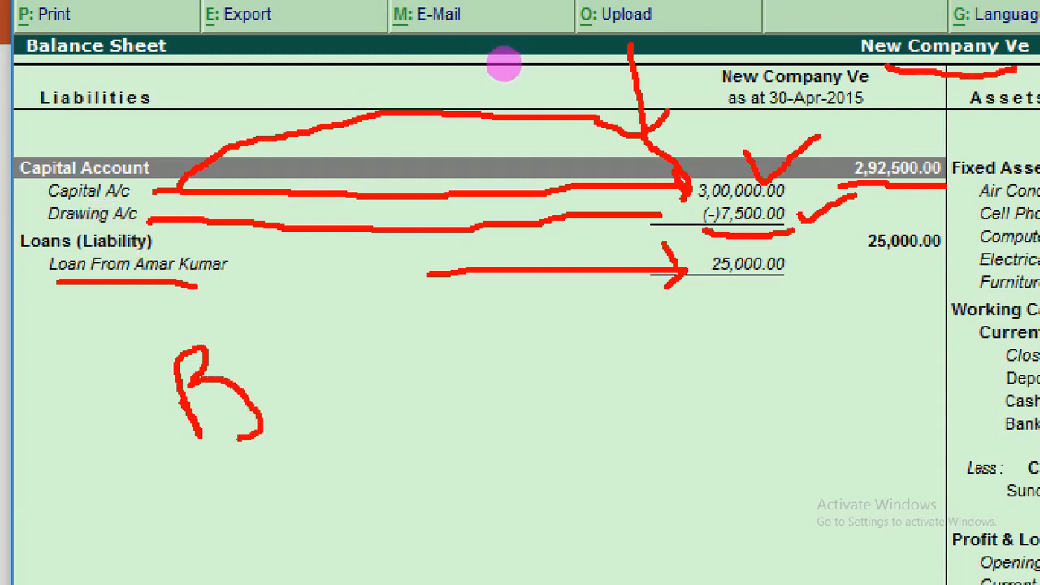
{"action": "left_click", "coordinate": [158, 394]}
{"action": "left_click_drag", "start_coordinate": [242, 388], "coordinate": [306, 370]}
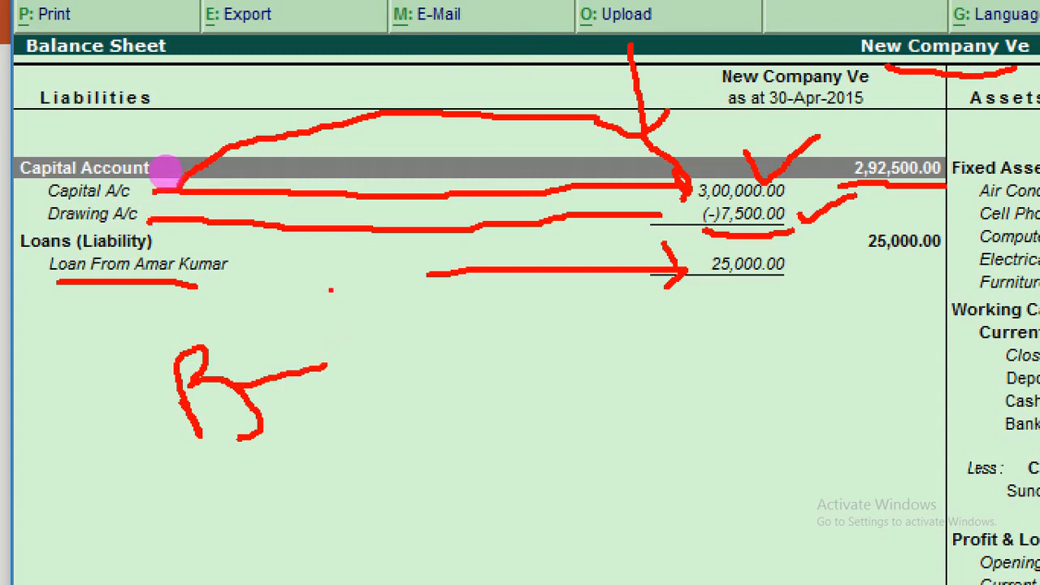
{"action": "left_click_drag", "start_coordinate": [329, 288], "coordinate": [341, 321]}
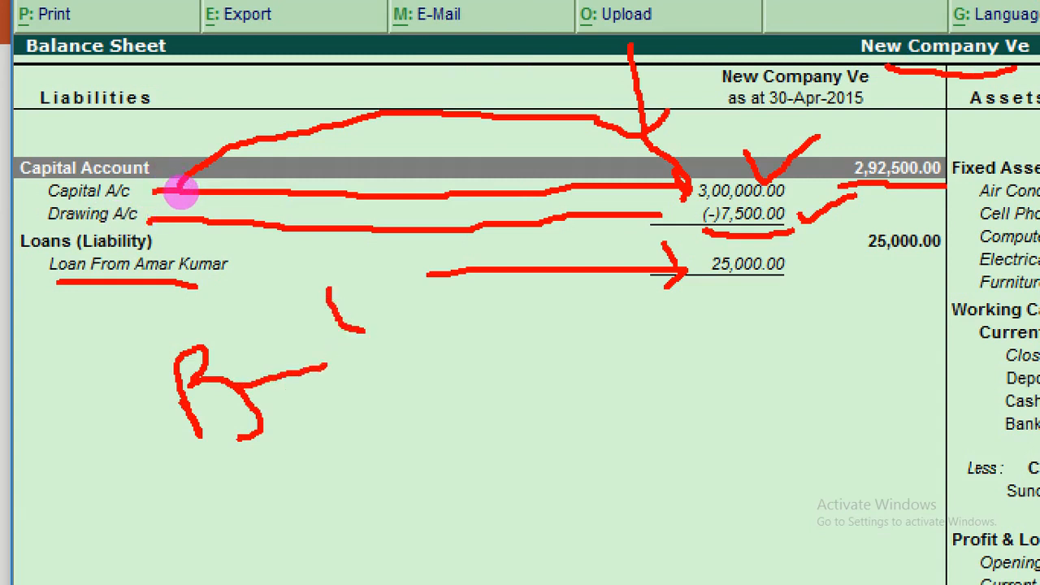
{"action": "left_click_drag", "start_coordinate": [326, 281], "coordinate": [364, 278]}
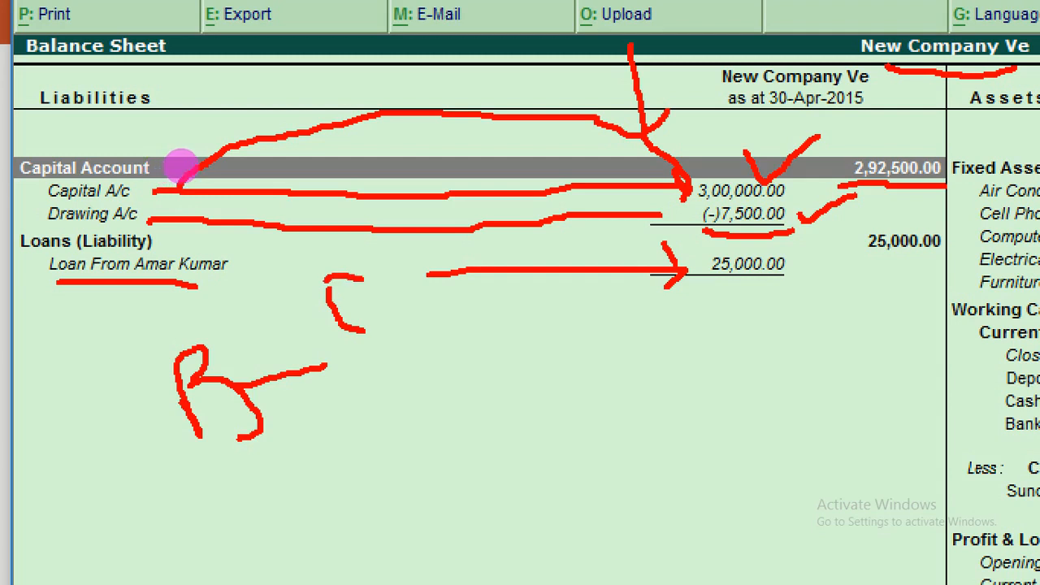
{"action": "left_click_drag", "start_coordinate": [393, 312], "coordinate": [417, 328]}
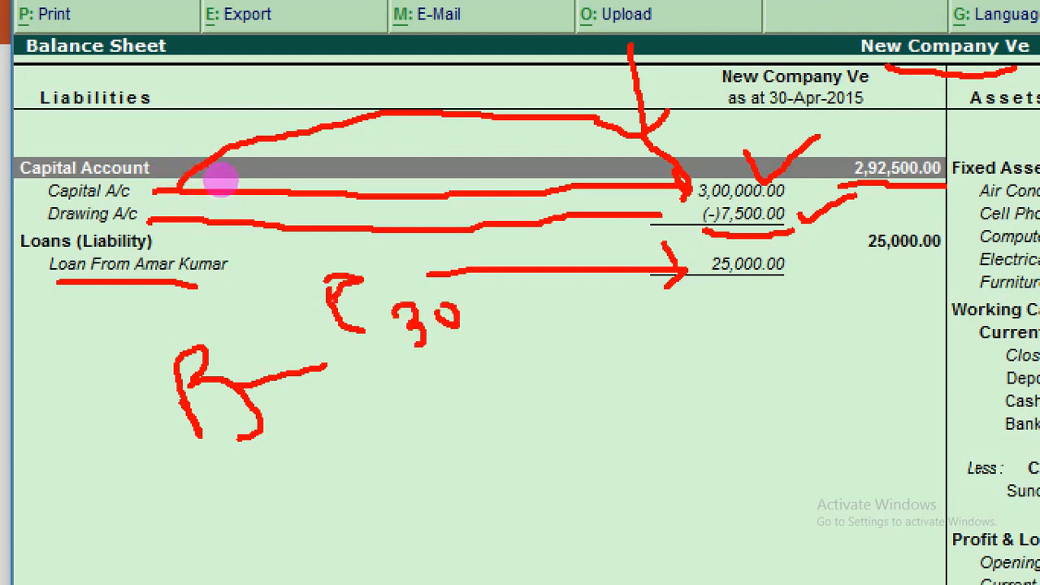
{"action": "mouse_move", "coordinate": [440, 295]}
{"action": "left_mouse_down"}
{"action": "mouse_move", "coordinate": [477, 341]}
{"action": "mouse_move", "coordinate": [477, 308]}
{"action": "left_mouse_up"}
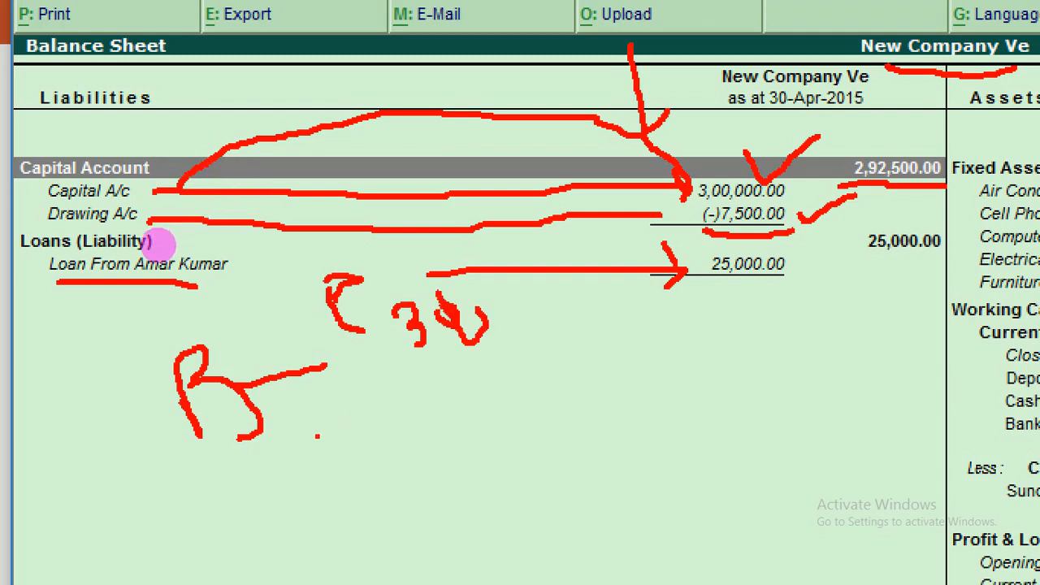
{"action": "left_click_drag", "start_coordinate": [317, 404], "coordinate": [335, 435]}
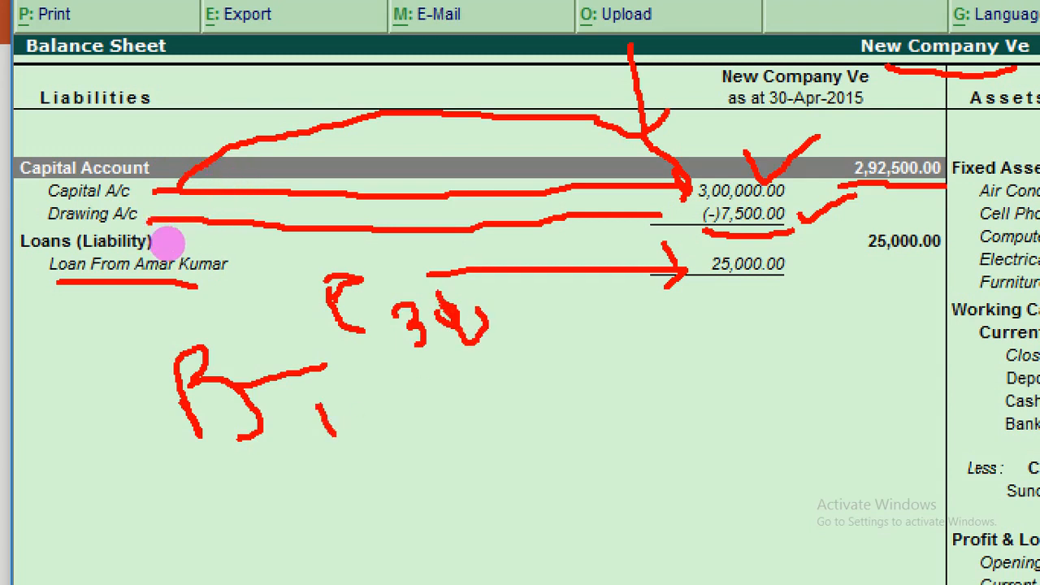
{"action": "left_click", "coordinate": [393, 406]}
{"action": "mouse_move", "coordinate": [440, 376]}
{"action": "left_mouse_down"}
{"action": "mouse_move", "coordinate": [443, 406]}
{"action": "mouse_move", "coordinate": [520, 395]}
{"action": "mouse_move", "coordinate": [504, 369]}
{"action": "mouse_move", "coordinate": [560, 396]}
{"action": "mouse_move", "coordinate": [510, 427]}
{"action": "left_mouse_up"}
{"action": "left_click_drag", "start_coordinate": [516, 356], "coordinate": [545, 342]}
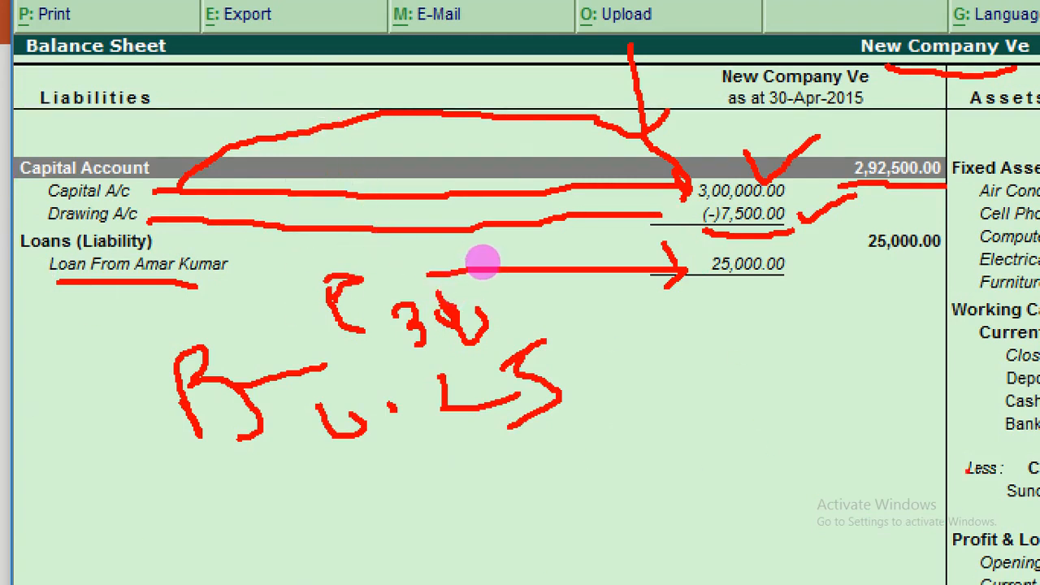
Review the Liabilities column of the Balance Sheet, focusing on the Capital Account group and its drawing deduction.
{"action": "mouse_move", "coordinate": [47, 141]}
{"action": "left_mouse_down"}
{"action": "mouse_move", "coordinate": [2, 104]}
{"action": "mouse_move", "coordinate": [23, 96]}
{"action": "mouse_move", "coordinate": [248, 154]}
{"action": "left_mouse_up"}
{"action": "mouse_move", "coordinate": [720, 61]}
{"action": "left_mouse_down"}
{"action": "mouse_move", "coordinate": [544, 65]}
{"action": "mouse_move", "coordinate": [337, 124]}
{"action": "left_mouse_up"}
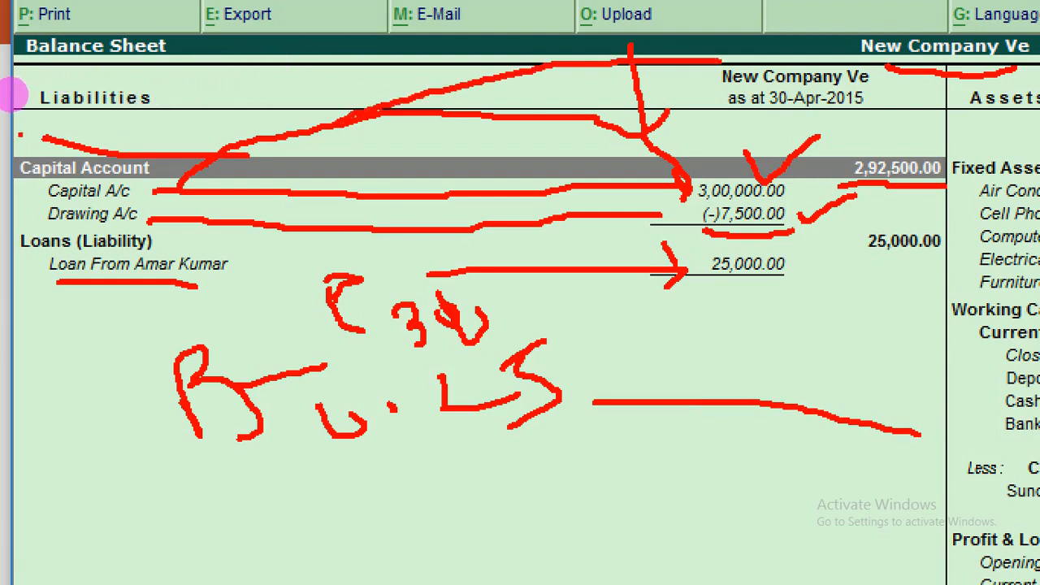
{"action": "left_click_drag", "start_coordinate": [23, 122], "coordinate": [163, 120]}
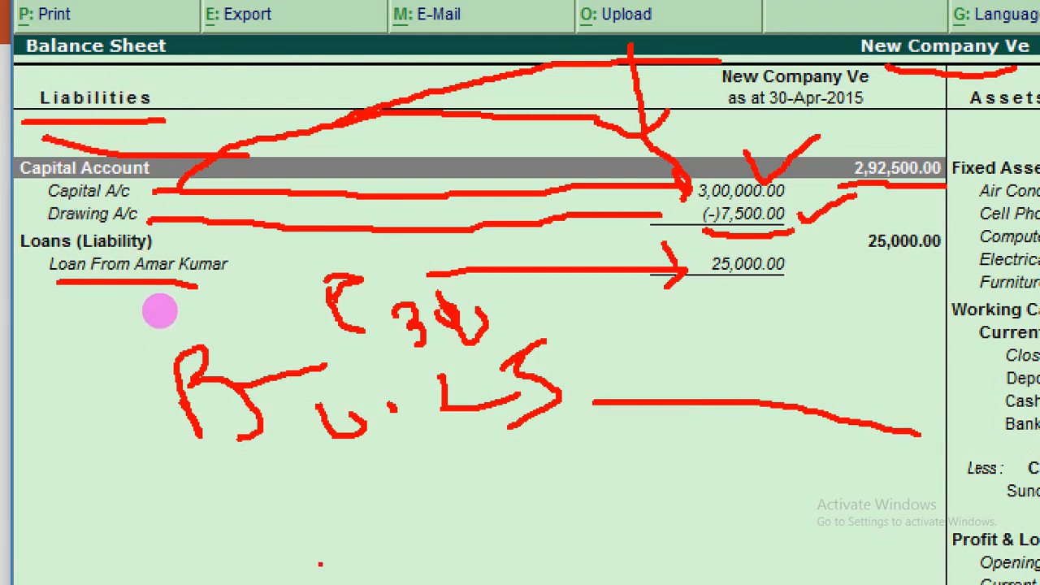
{"action": "left_click_drag", "start_coordinate": [247, 535], "coordinate": [626, 530]}
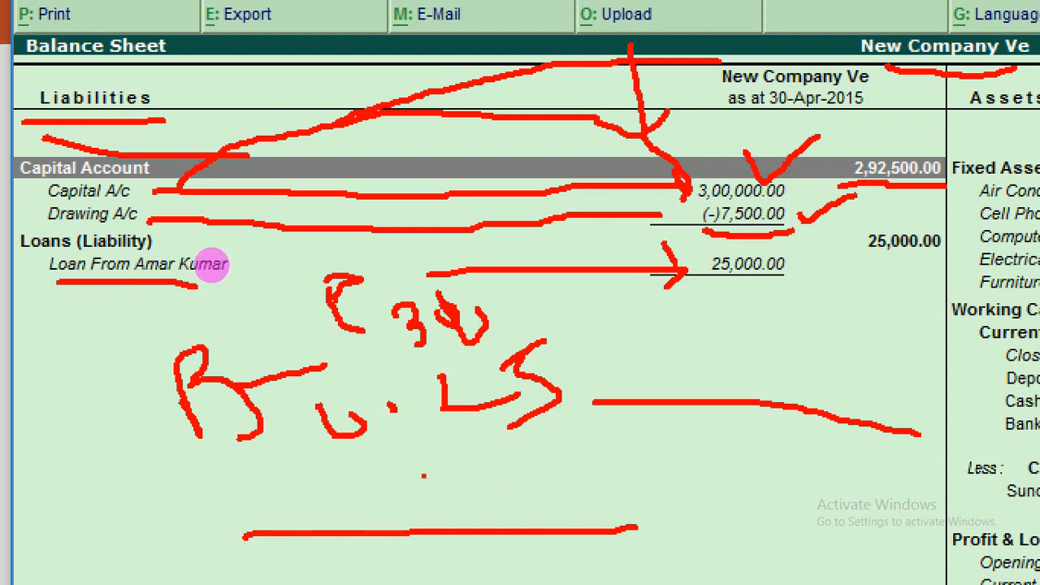
{"action": "mouse_move", "coordinate": [421, 453]}
{"action": "left_mouse_down"}
{"action": "mouse_move", "coordinate": [424, 473]}
{"action": "mouse_move", "coordinate": [443, 443]}
{"action": "mouse_move", "coordinate": [394, 476]}
{"action": "left_mouse_up"}
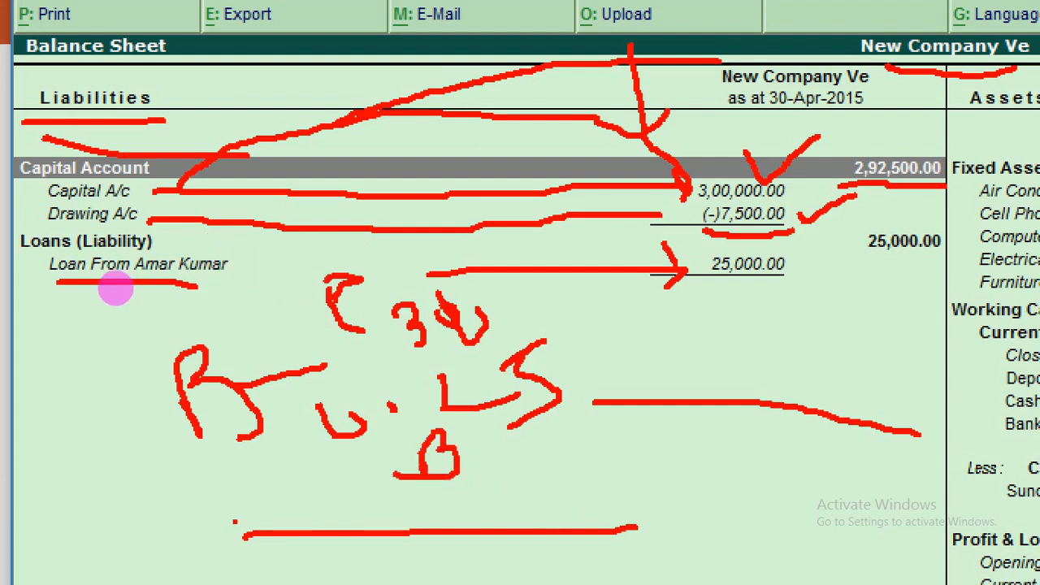
{"action": "mouse_move", "coordinate": [165, 573]}
{"action": "left_mouse_down"}
{"action": "mouse_move", "coordinate": [171, 549]}
{"action": "mouse_move", "coordinate": [224, 494]}
{"action": "mouse_move", "coordinate": [302, 469]}
{"action": "mouse_move", "coordinate": [404, 492]}
{"action": "left_mouse_up"}
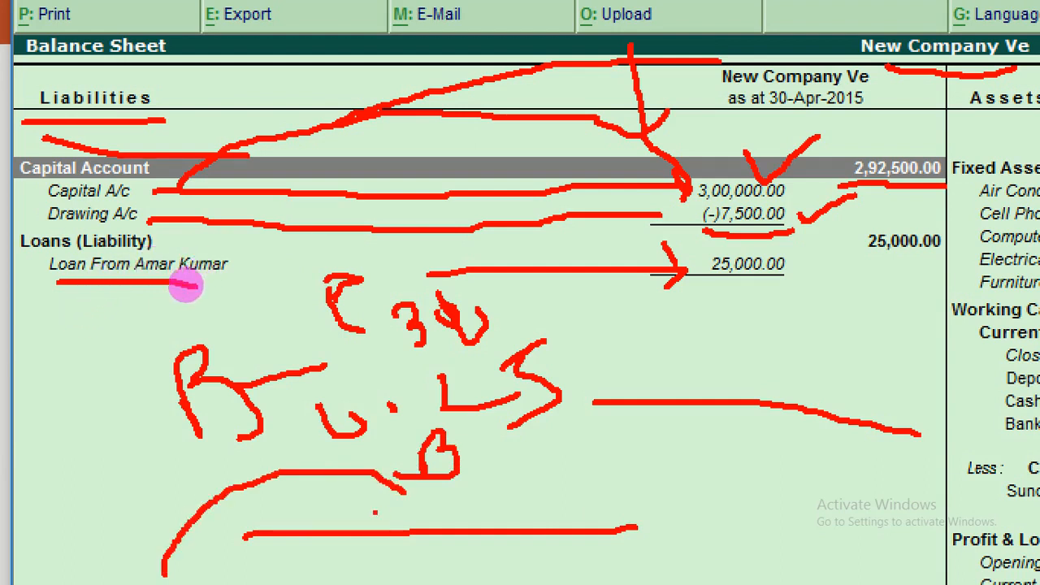
{"action": "mouse_move", "coordinate": [386, 501]}
{"action": "left_mouse_down"}
{"action": "mouse_move", "coordinate": [563, 464]}
{"action": "mouse_move", "coordinate": [556, 432]}
{"action": "mouse_move", "coordinate": [562, 449]}
{"action": "left_mouse_up"}
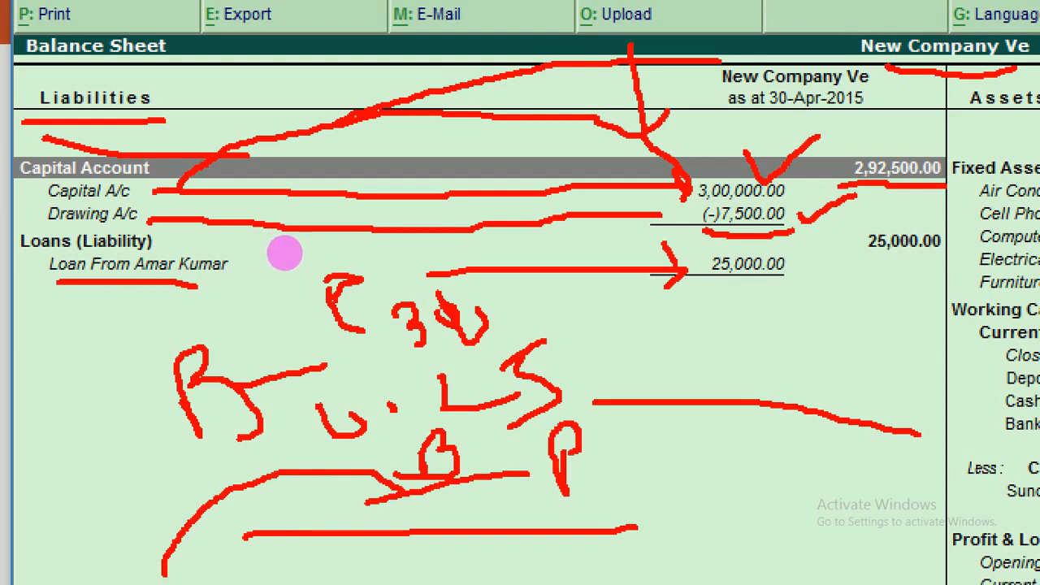
{"action": "mouse_move", "coordinate": [455, 481]}
{"action": "left_mouse_down"}
{"action": "mouse_move", "coordinate": [454, 530]}
{"action": "mouse_move", "coordinate": [325, 574]}
{"action": "mouse_move", "coordinate": [188, 581]}
{"action": "left_mouse_up"}
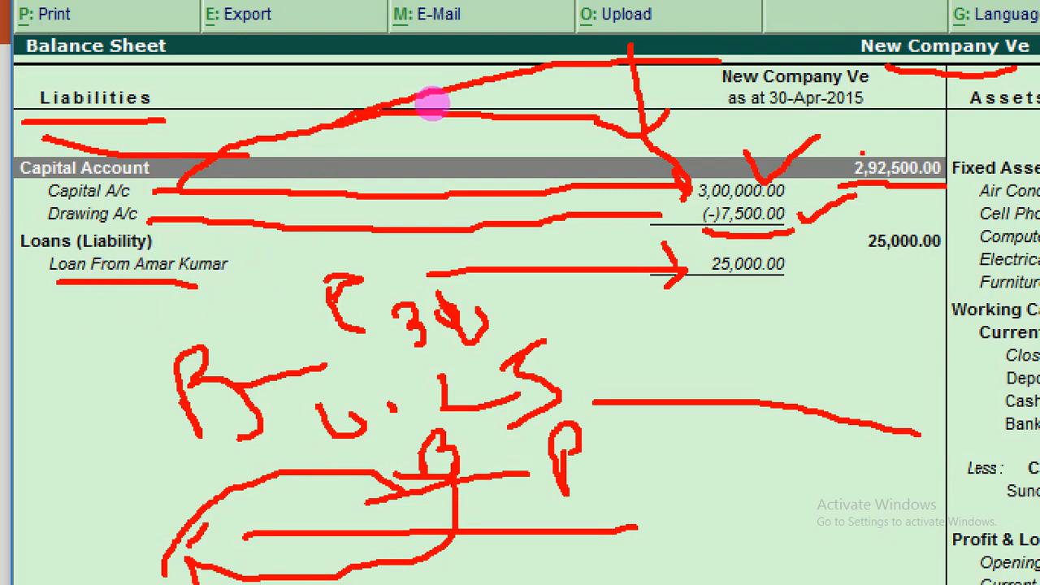
{"action": "left_click_drag", "start_coordinate": [695, 210], "coordinate": [739, 200]}
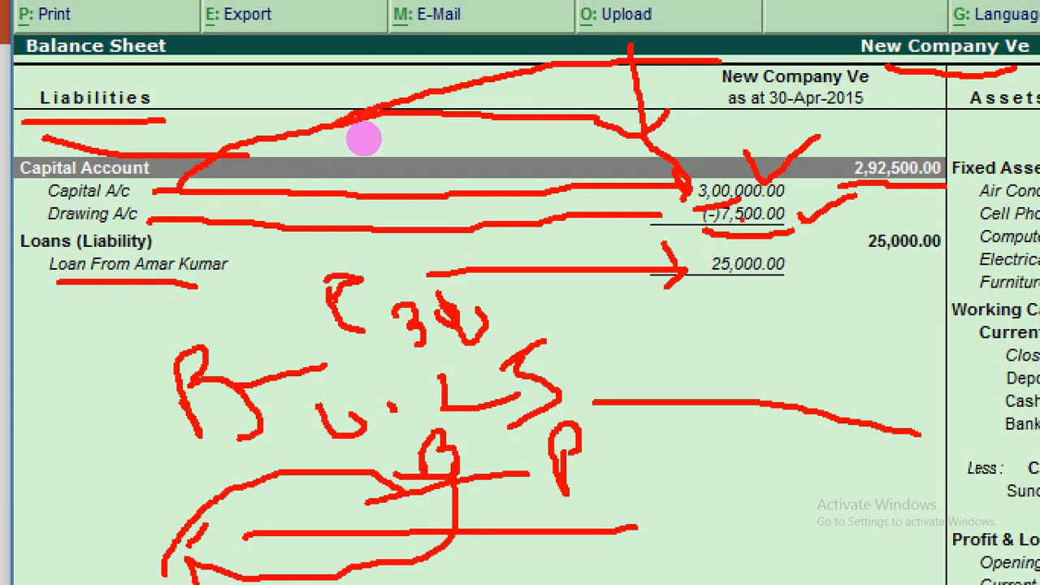
{"action": "left_click_drag", "start_coordinate": [689, 231], "coordinate": [761, 228]}
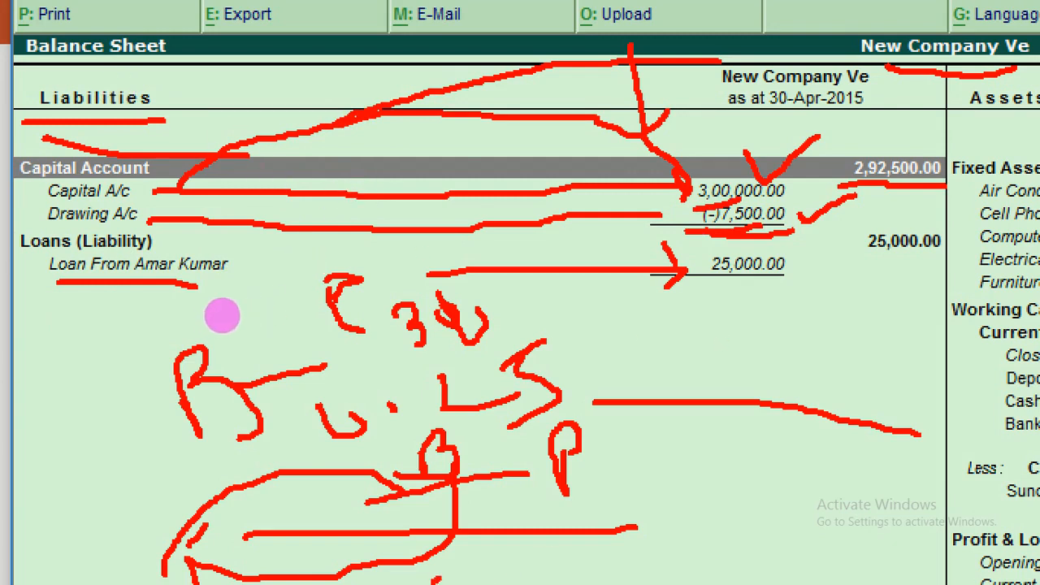
{"action": "left_click_drag", "start_coordinate": [437, 581], "coordinate": [502, 561]}
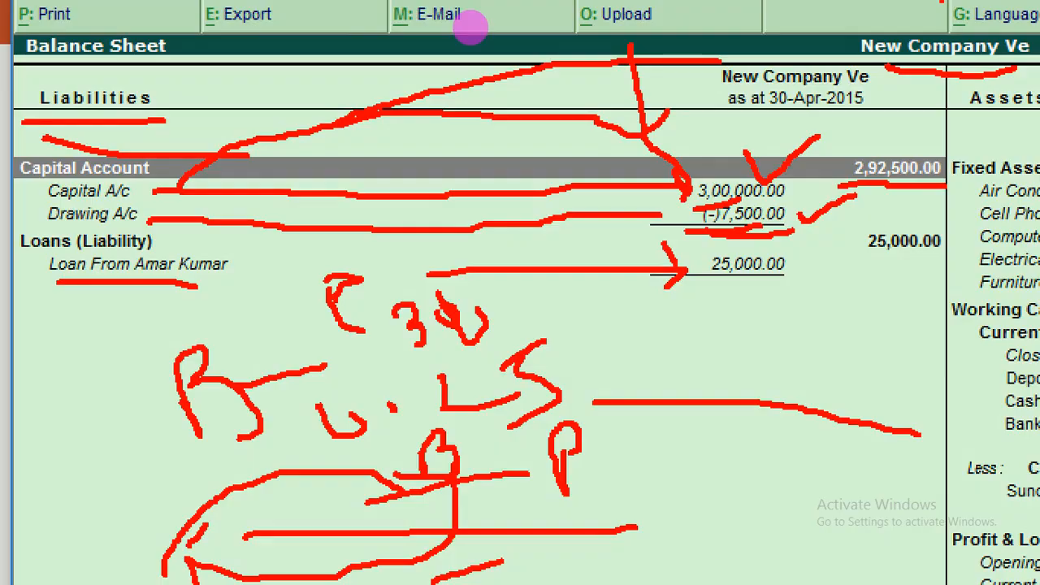
{"action": "key", "text": "Escape"}
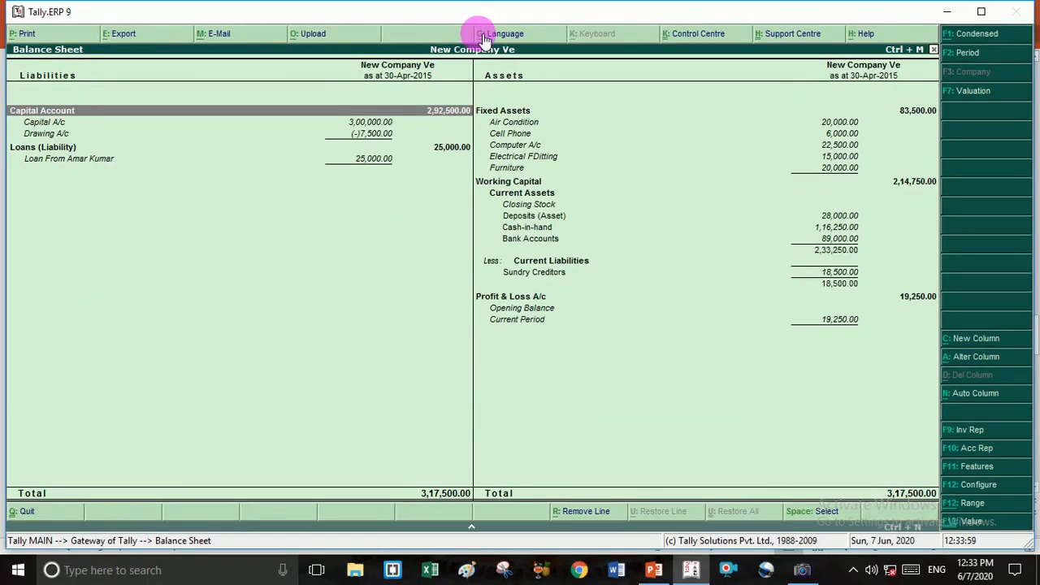
Examine the Fixed Assets entries on the assets side of the Balance Sheet, from Air Condition to Furniture.
{"action": "key", "text": "ctrl+1"}
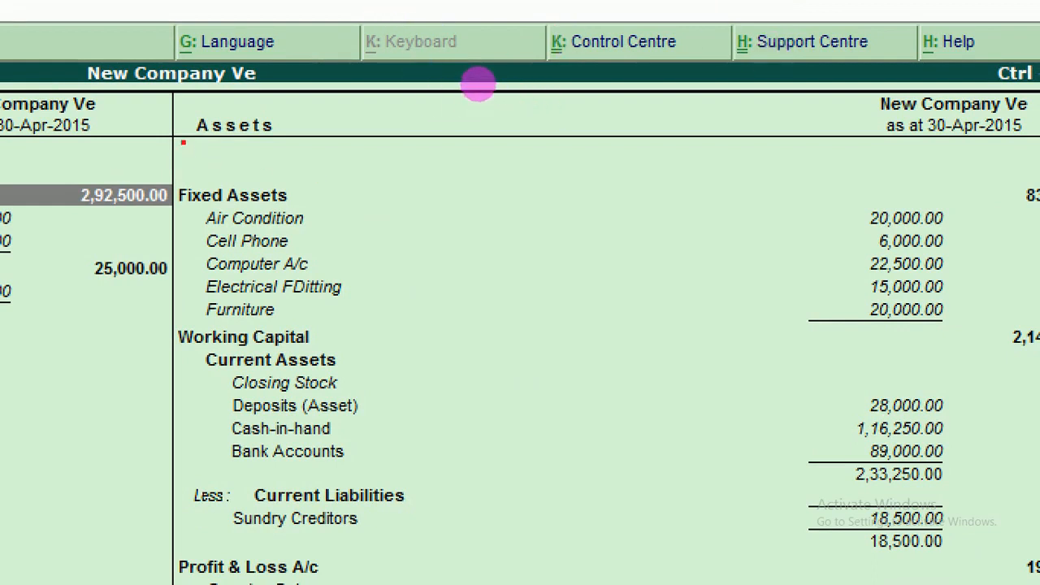
{"action": "left_click_drag", "start_coordinate": [182, 140], "coordinate": [309, 139]}
{"action": "mouse_move", "coordinate": [288, 198]}
{"action": "left_mouse_down"}
{"action": "mouse_move", "coordinate": [343, 200]}
{"action": "mouse_move", "coordinate": [316, 217]}
{"action": "mouse_move", "coordinate": [805, 230]}
{"action": "mouse_move", "coordinate": [829, 216]}
{"action": "left_mouse_up"}
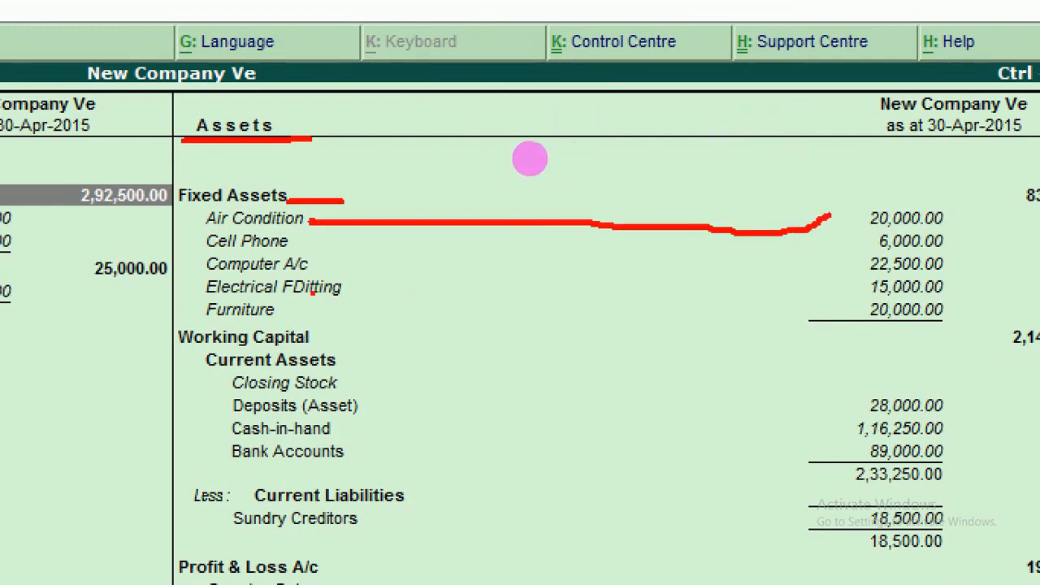
{"action": "left_click_drag", "start_coordinate": [280, 249], "coordinate": [829, 216]}
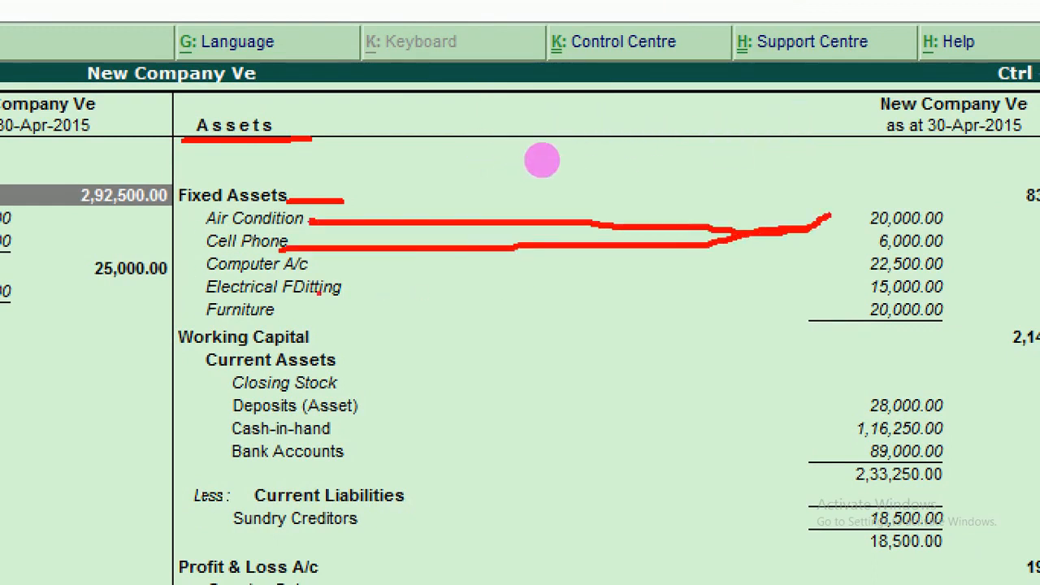
{"action": "left_click_drag", "start_coordinate": [254, 259], "coordinate": [473, 259]}
{"action": "left_click_drag", "start_coordinate": [345, 302], "coordinate": [452, 281]}
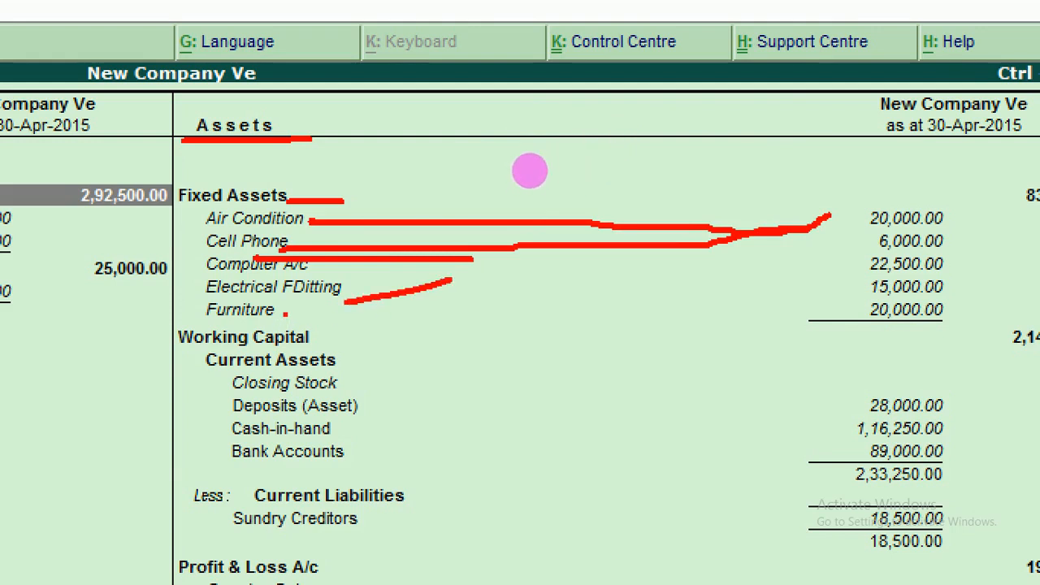
{"action": "left_click_drag", "start_coordinate": [284, 319], "coordinate": [513, 321]}
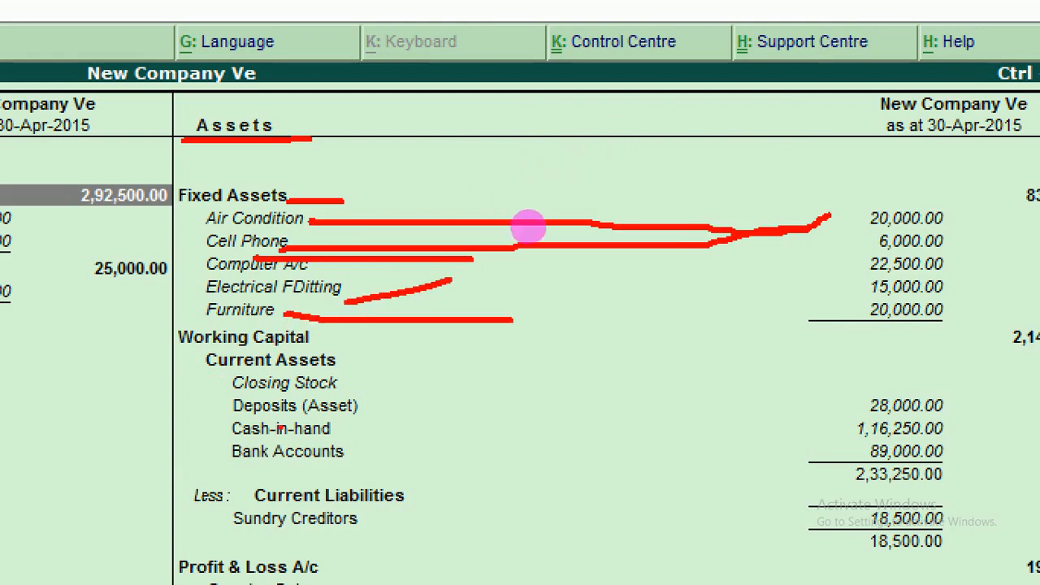
Examine the deposits, cash-in-hand, bank accounts and sundry creditors under Working Capital in the Balance Sheet.
{"action": "mouse_move", "coordinate": [367, 411]}
{"action": "left_mouse_down"}
{"action": "mouse_move", "coordinate": [599, 417]}
{"action": "mouse_move", "coordinate": [861, 398]}
{"action": "left_mouse_up"}
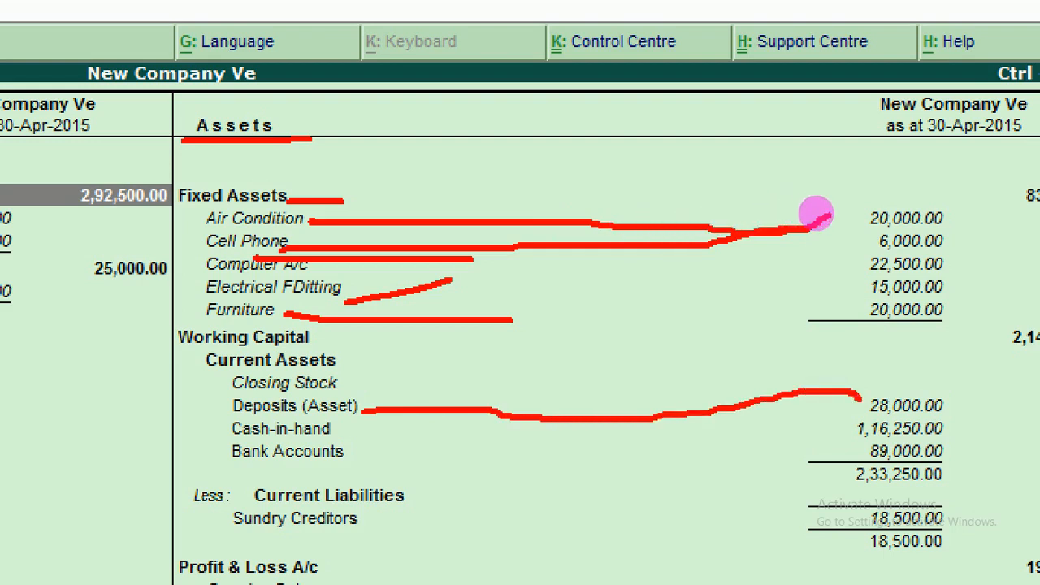
{"action": "mouse_move", "coordinate": [326, 430]}
{"action": "left_mouse_down"}
{"action": "mouse_move", "coordinate": [651, 435]}
{"action": "mouse_move", "coordinate": [811, 424]}
{"action": "left_mouse_up"}
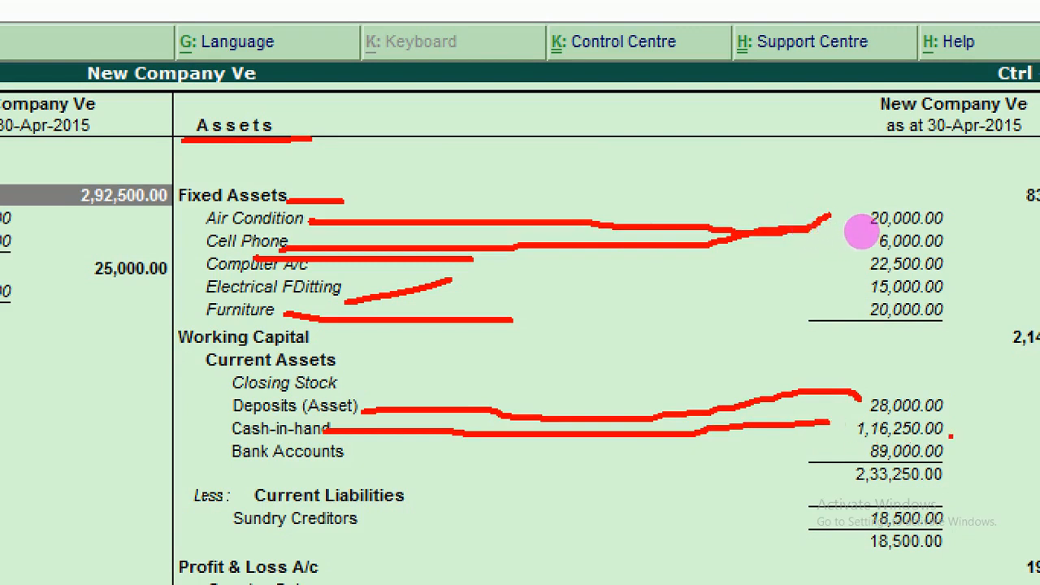
{"action": "mouse_move", "coordinate": [346, 455]}
{"action": "left_mouse_down"}
{"action": "mouse_move", "coordinate": [681, 461]}
{"action": "mouse_move", "coordinate": [869, 452]}
{"action": "left_mouse_up"}
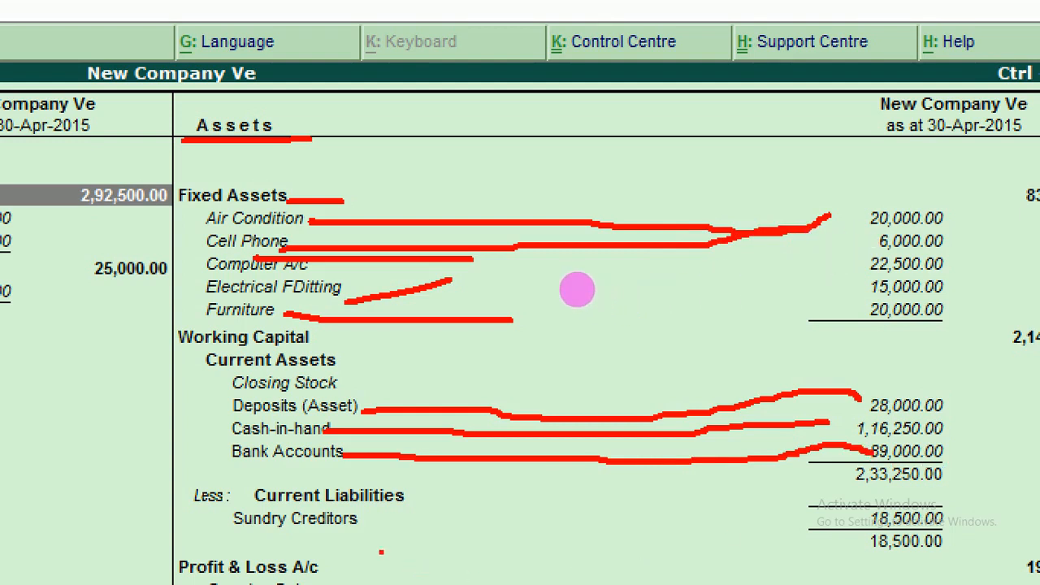
{"action": "left_click_drag", "start_coordinate": [372, 530], "coordinate": [848, 524]}
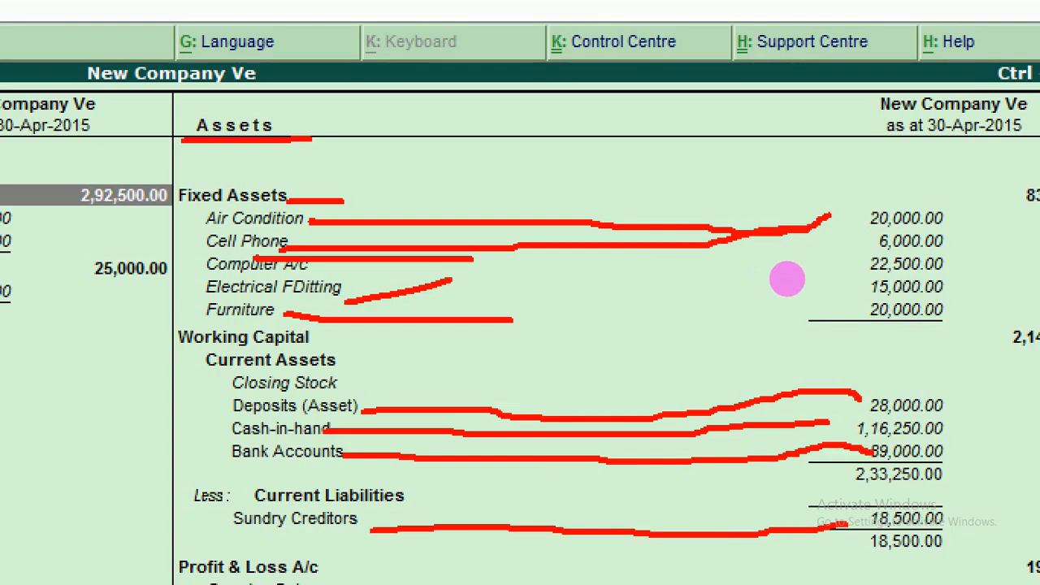
{"action": "key", "text": "Escape"}
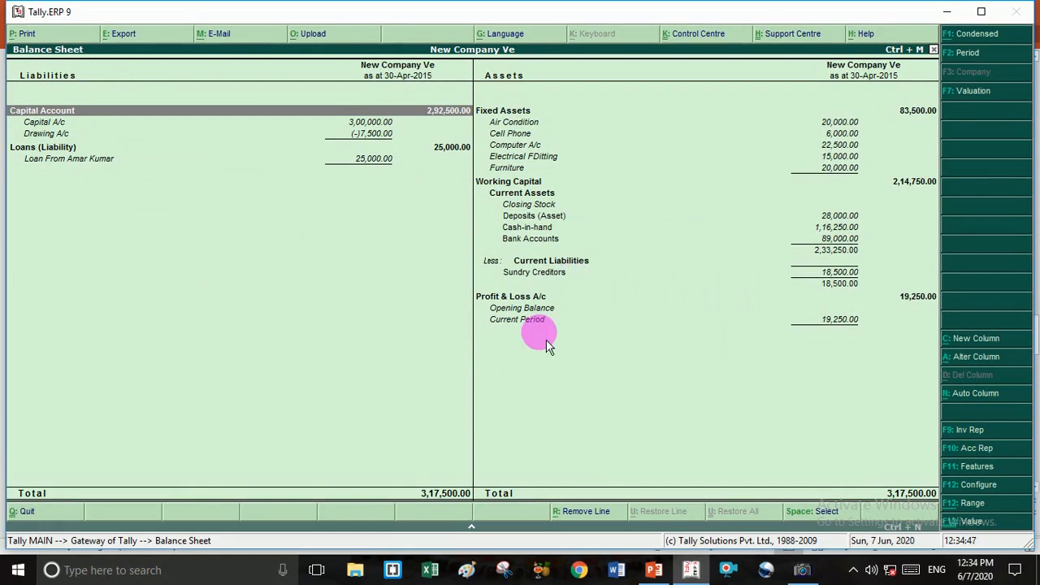
Drill down into Sundry Creditors under Current Liabilities to check the individual creditor balances, and return to the Balance Sheet.
{"action": "key", "text": "Right"}
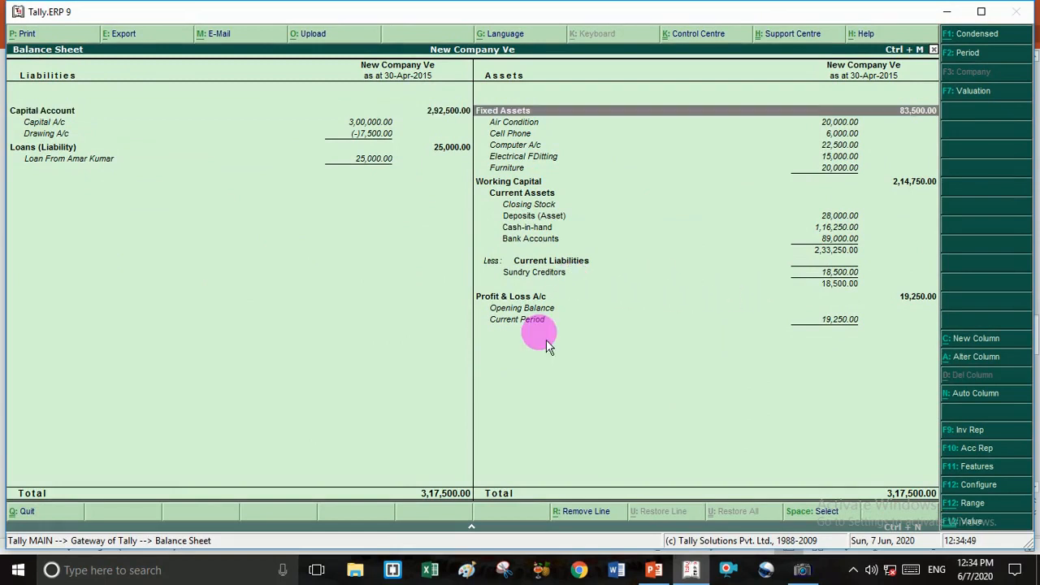
{"action": "key", "text": "Down"}
{"action": "key", "text": "Down"}
{"action": "key", "text": "Down"}
{"action": "key", "text": "Down"}
{"action": "key", "text": "Down"}
{"action": "key", "text": "Down"}
{"action": "key", "text": "Down"}
{"action": "key", "text": "Down"}
{"action": "key", "text": "Down"}
{"action": "key", "text": "Down"}
{"action": "key", "text": "Down"}
{"action": "key", "text": "Return"}
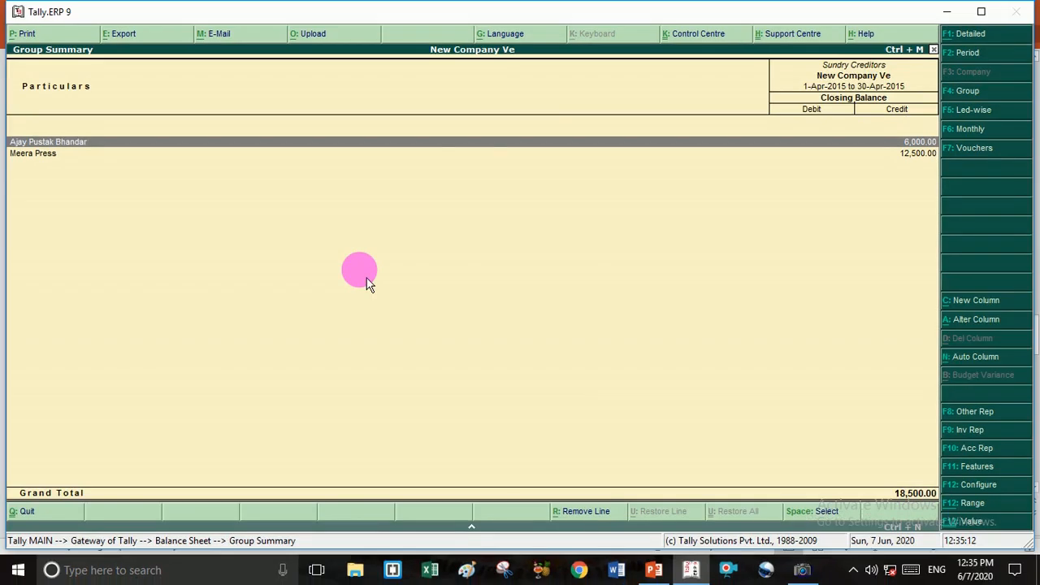
{"action": "key", "text": "Escape"}
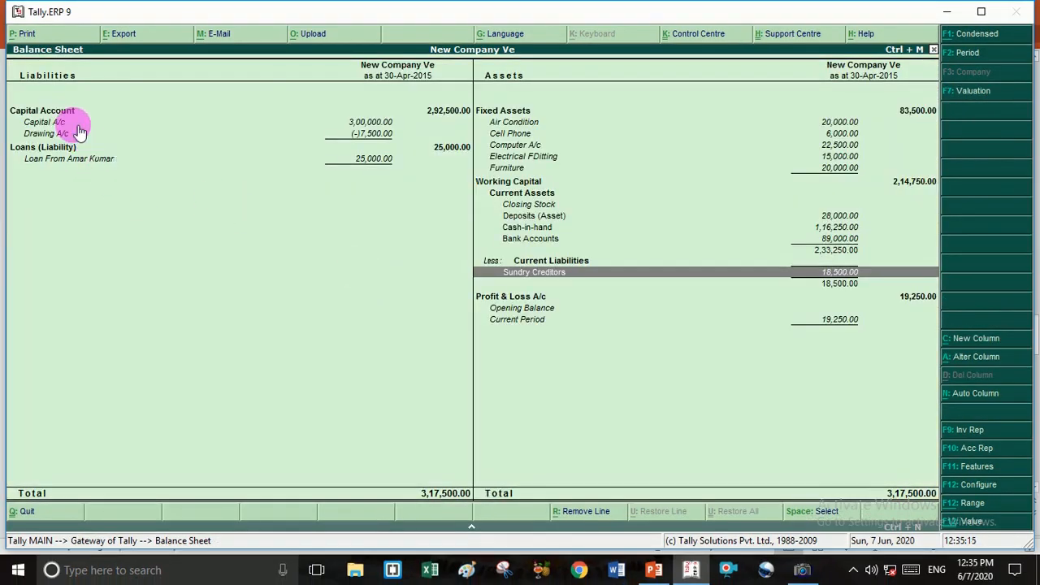
Leave the Balance Sheet and display New Company Ve's Profit & Loss A/c in detailed view.
{"action": "key", "text": "Escape"}
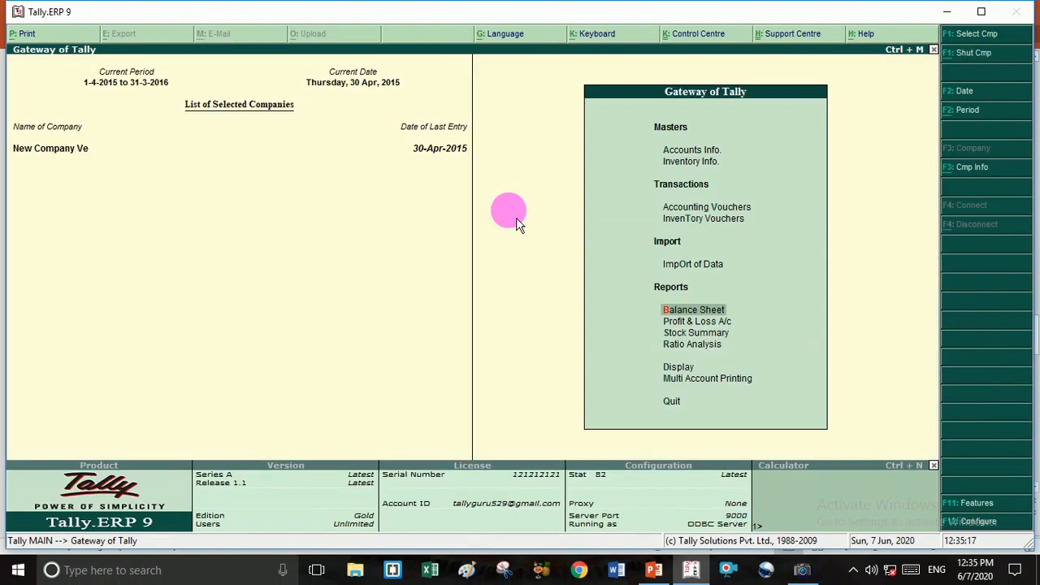
{"action": "key", "text": "Down"}
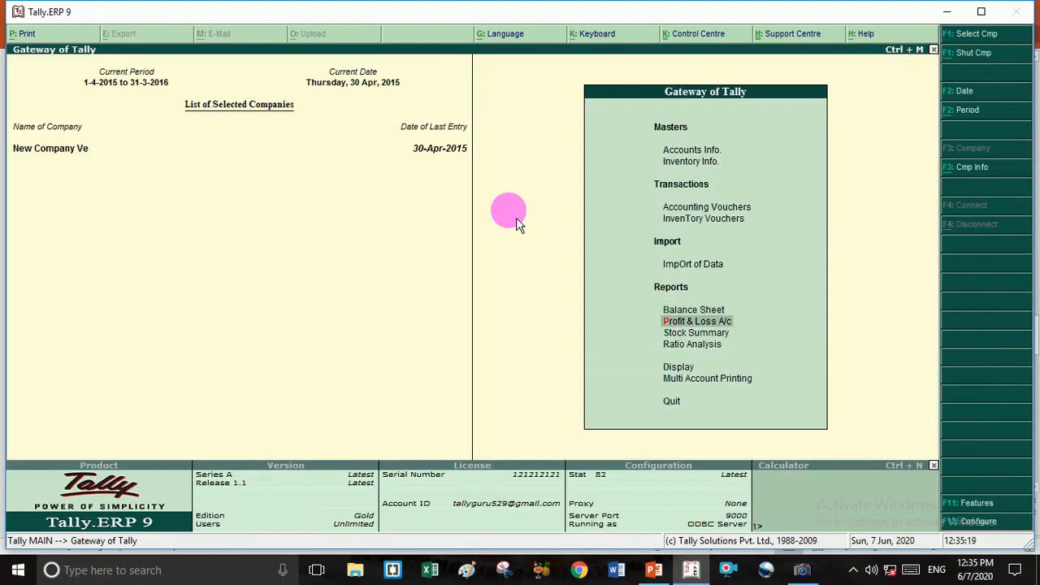
{"action": "key", "text": "Return"}
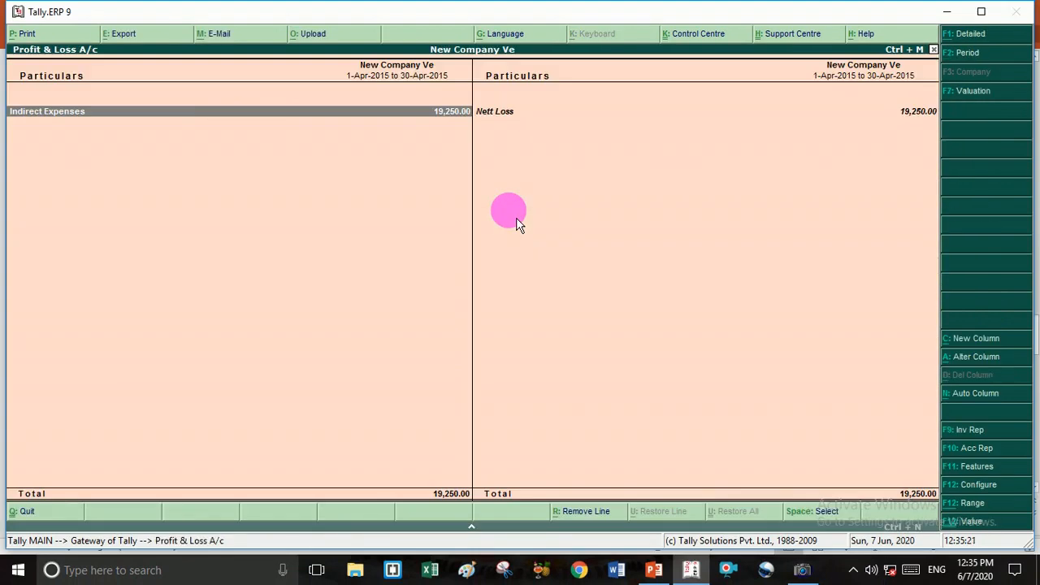
{"action": "key", "text": "alt+F1"}
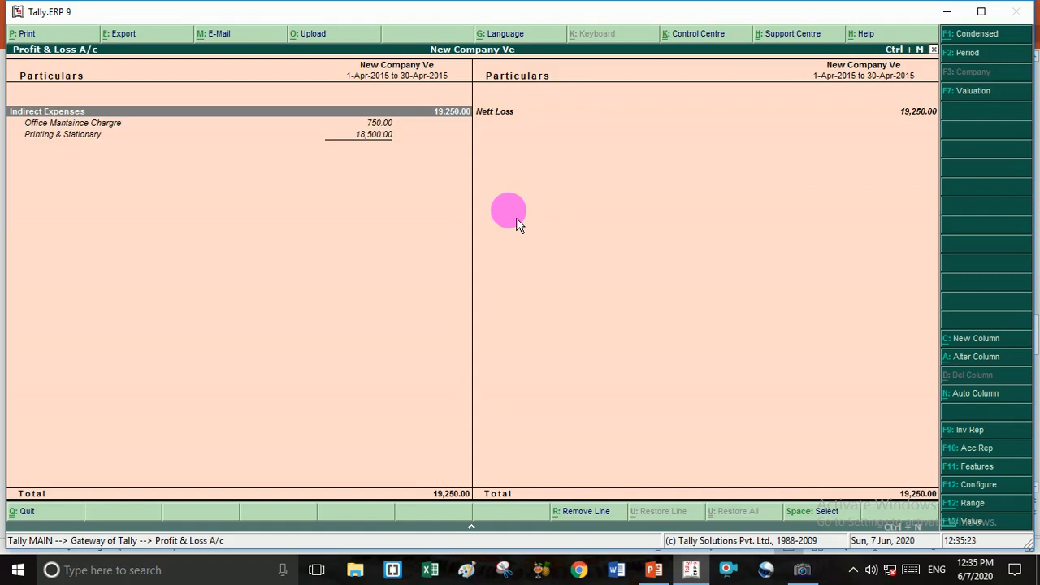
{"action": "key", "text": "alt+F1"}
{"action": "key", "text": "alt+F1"}
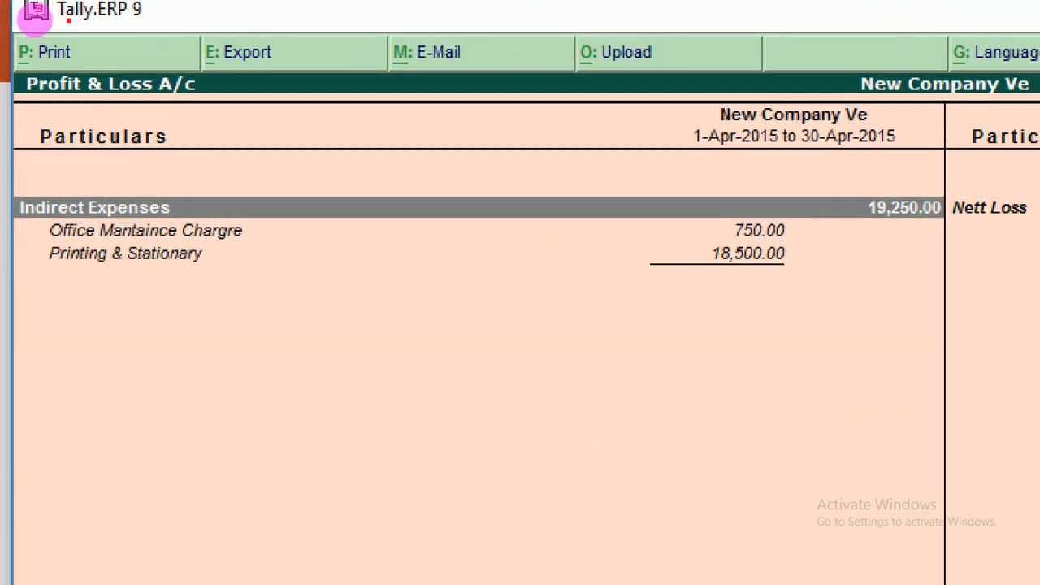
Examine the office maintenance and printing and stationery amounts, the Indirect Expenses total and the report period in the Profit & Loss A/c.
{"action": "mouse_move", "coordinate": [277, 235]}
{"action": "left_mouse_down"}
{"action": "mouse_move", "coordinate": [705, 219]}
{"action": "mouse_move", "coordinate": [681, 238]}
{"action": "left_mouse_up"}
{"action": "left_click_drag", "start_coordinate": [674, 200], "coordinate": [704, 223]}
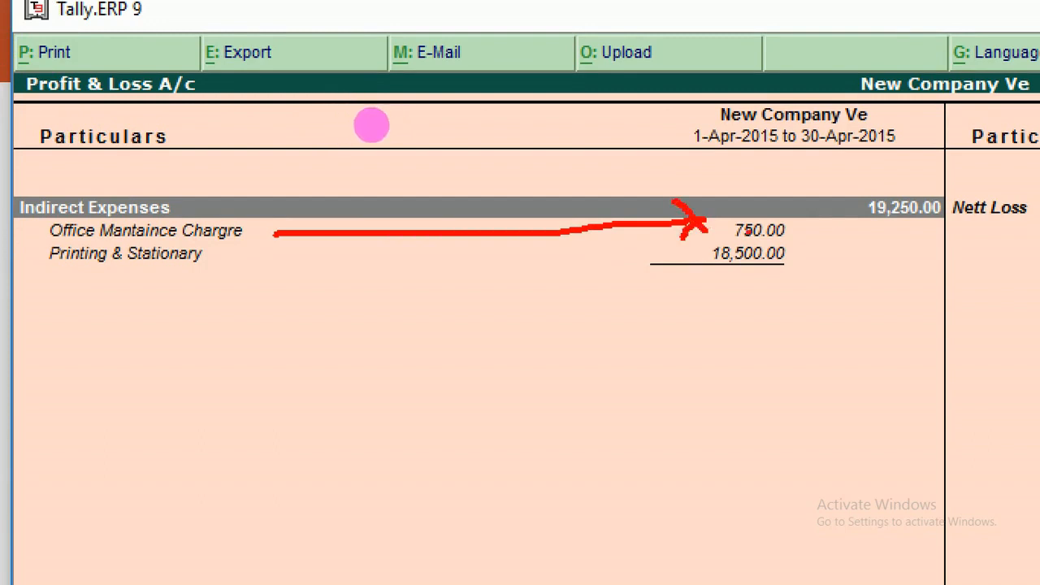
{"action": "mouse_move", "coordinate": [207, 255]}
{"action": "left_mouse_down"}
{"action": "mouse_move", "coordinate": [369, 270]}
{"action": "mouse_move", "coordinate": [660, 258]}
{"action": "mouse_move", "coordinate": [645, 276]}
{"action": "left_mouse_up"}
{"action": "left_click_drag", "start_coordinate": [626, 241], "coordinate": [657, 253]}
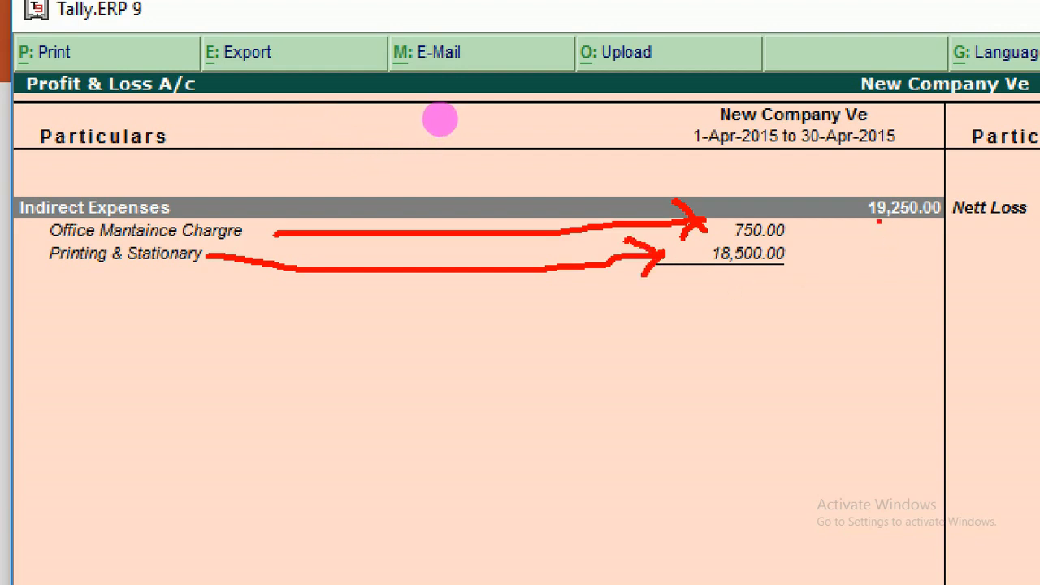
{"action": "mouse_move", "coordinate": [879, 221]}
{"action": "left_mouse_down"}
{"action": "mouse_move", "coordinate": [936, 224]}
{"action": "mouse_move", "coordinate": [938, 208]}
{"action": "mouse_move", "coordinate": [885, 168]}
{"action": "mouse_move", "coordinate": [876, 225]}
{"action": "left_mouse_up"}
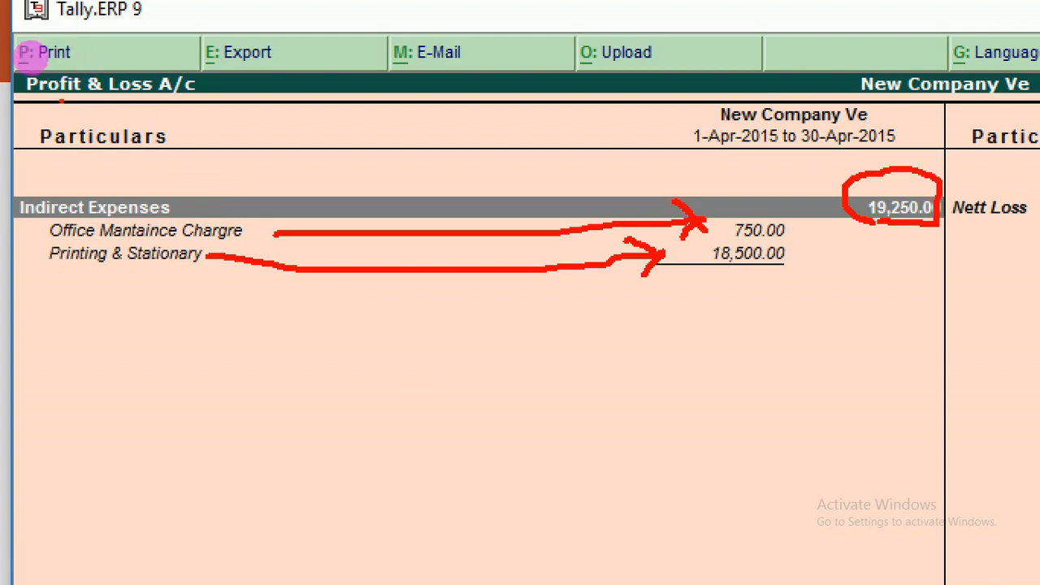
{"action": "left_click_drag", "start_coordinate": [61, 100], "coordinate": [278, 128]}
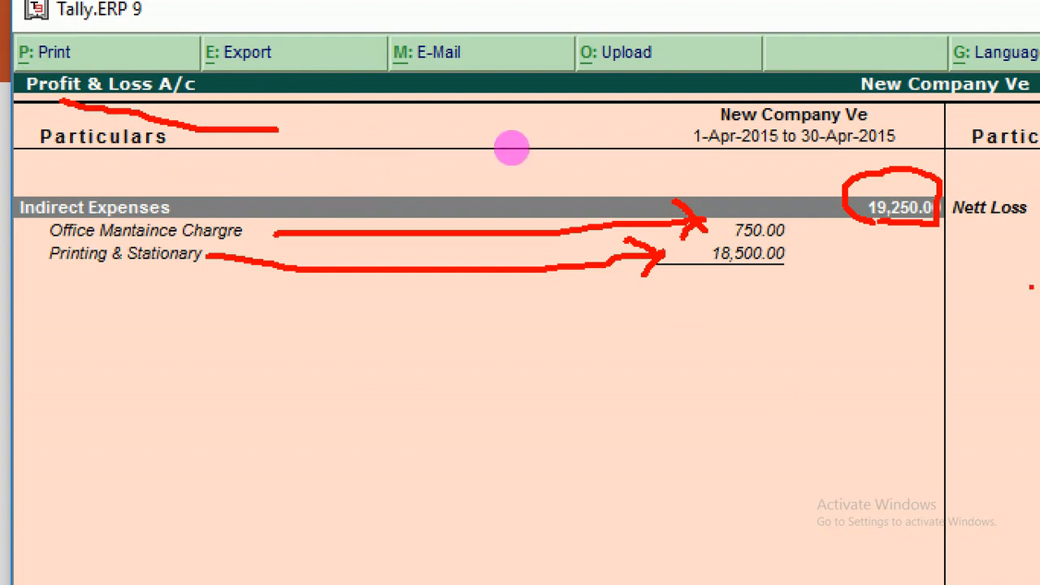
{"action": "left_click_drag", "start_coordinate": [706, 165], "coordinate": [888, 158]}
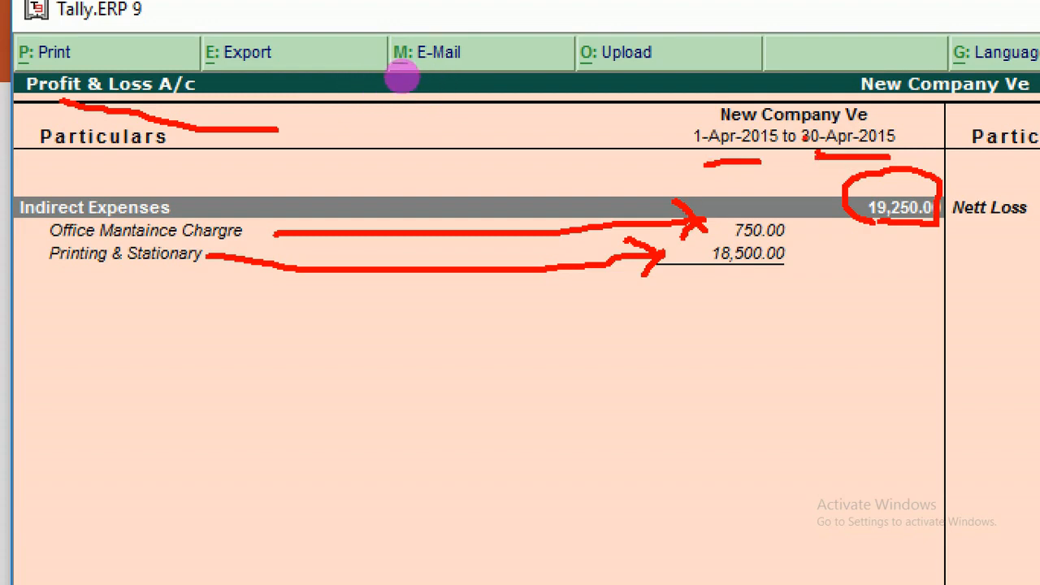
{"action": "key", "text": "Escape"}
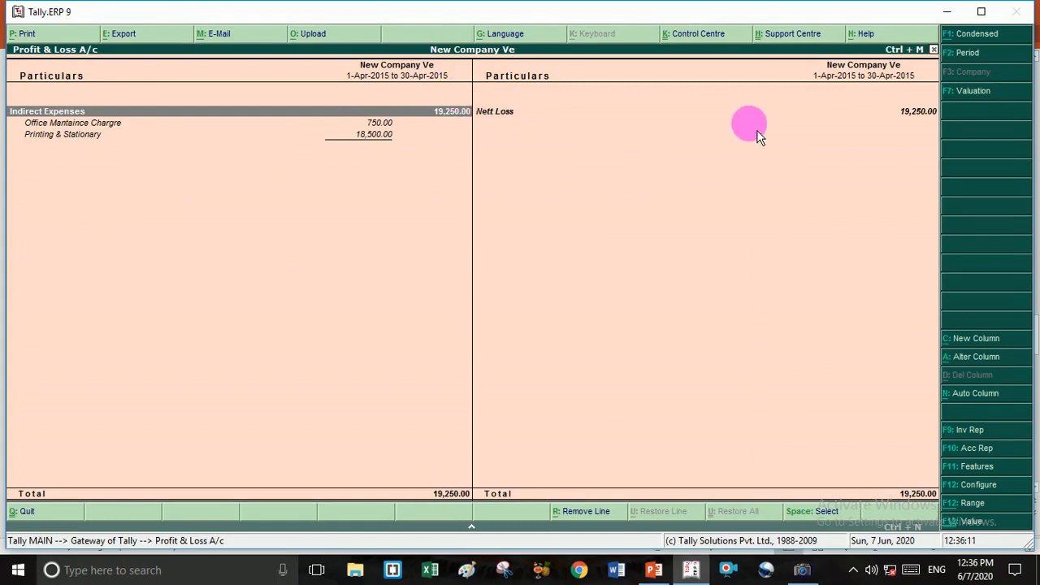
Reopen New Company Ve's Profit & Loss A/c and expand Indirect Expenses to show its individual ledgers.
{"action": "key", "text": "Escape"}
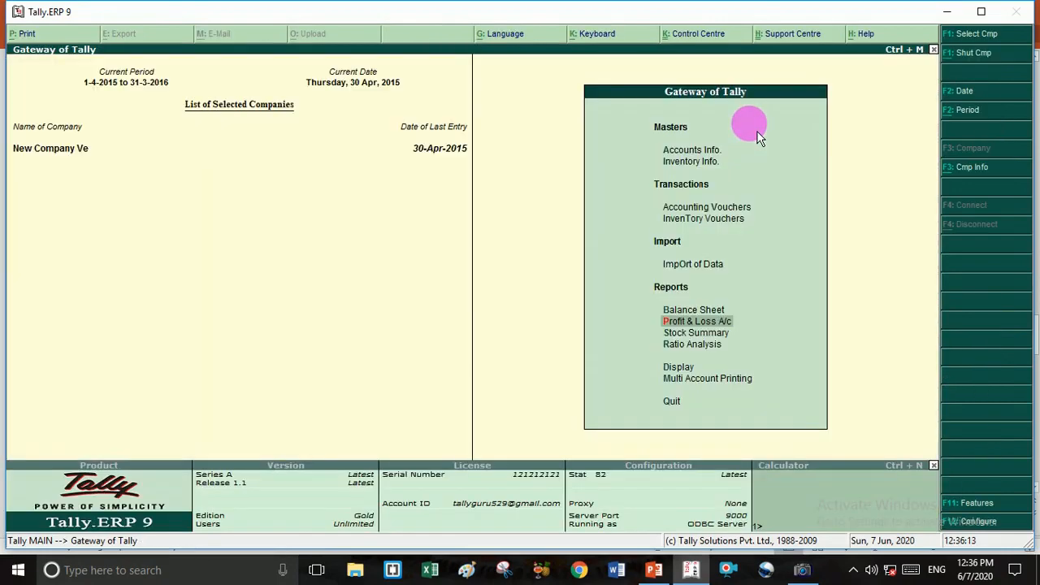
{"action": "key", "text": "Return"}
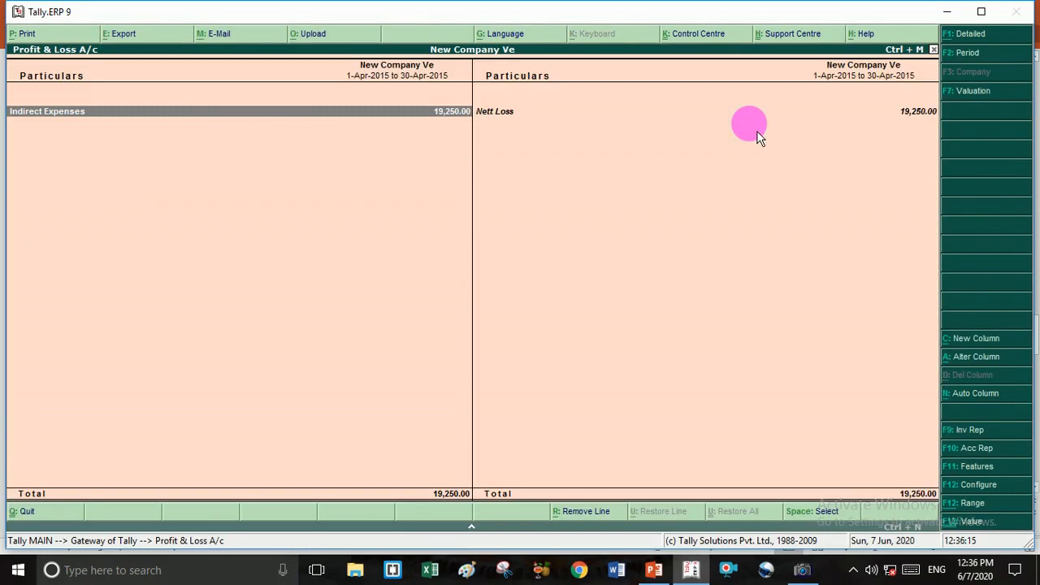
{"action": "key", "text": "alt+F1"}
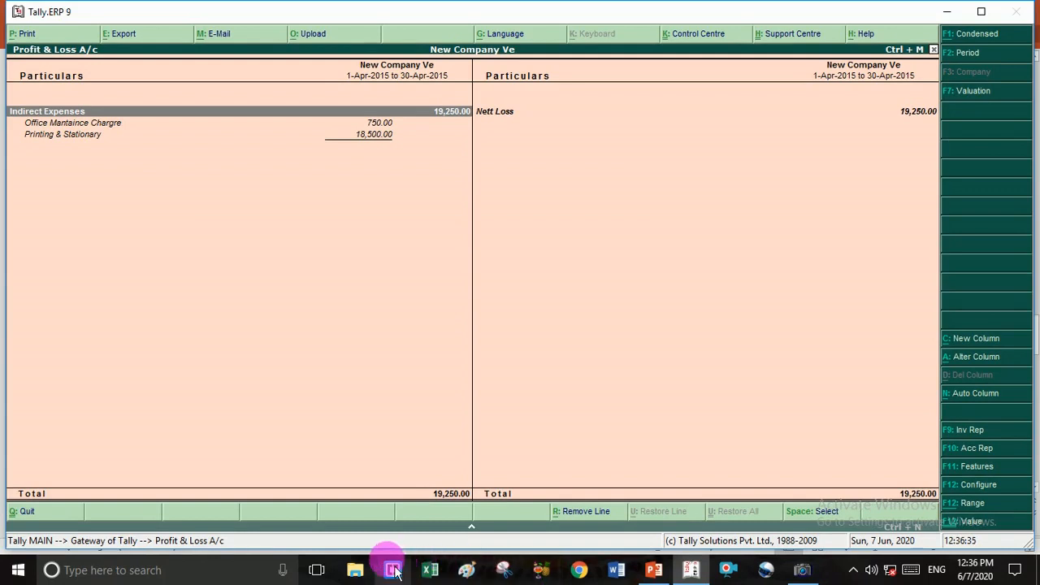
Leave the Profit & Loss A/c and display New Company Ve's Trial Balance in detailed view.
{"action": "key", "text": "Escape"}
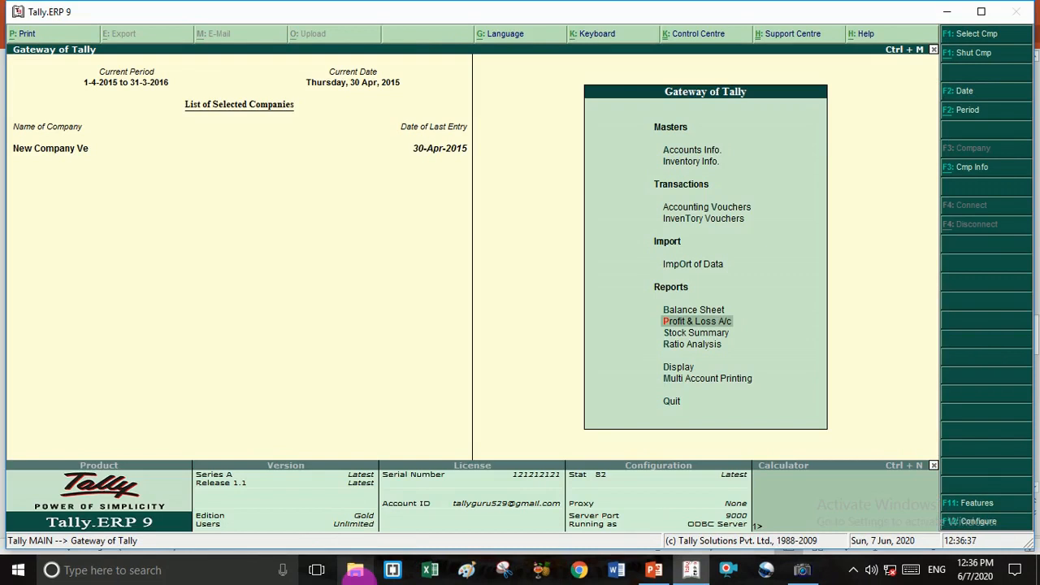
{"action": "key", "text": "Down"}
{"action": "key", "text": "Down"}
{"action": "key", "text": "Down"}
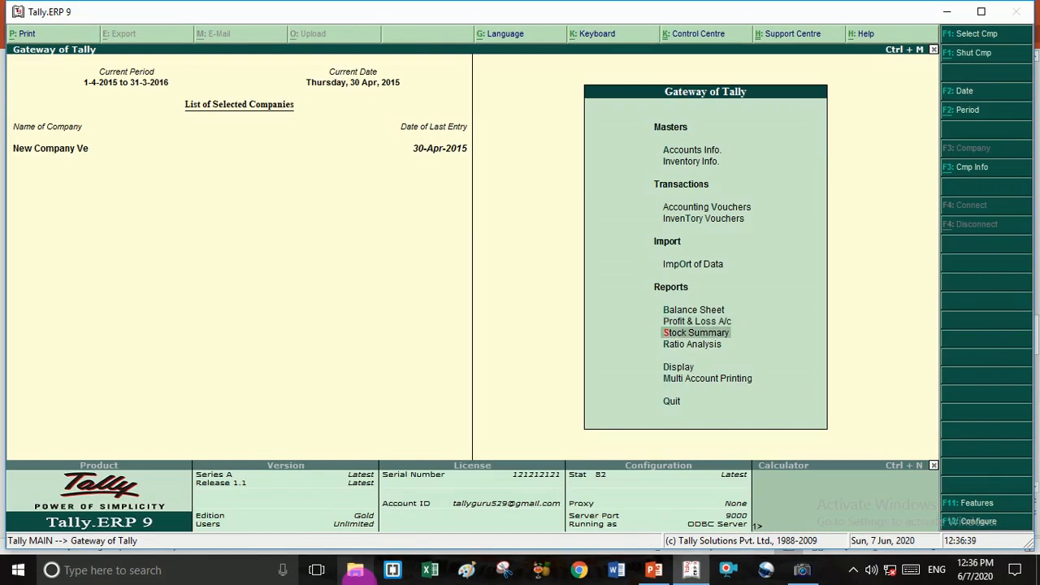
{"action": "key", "text": "Return"}
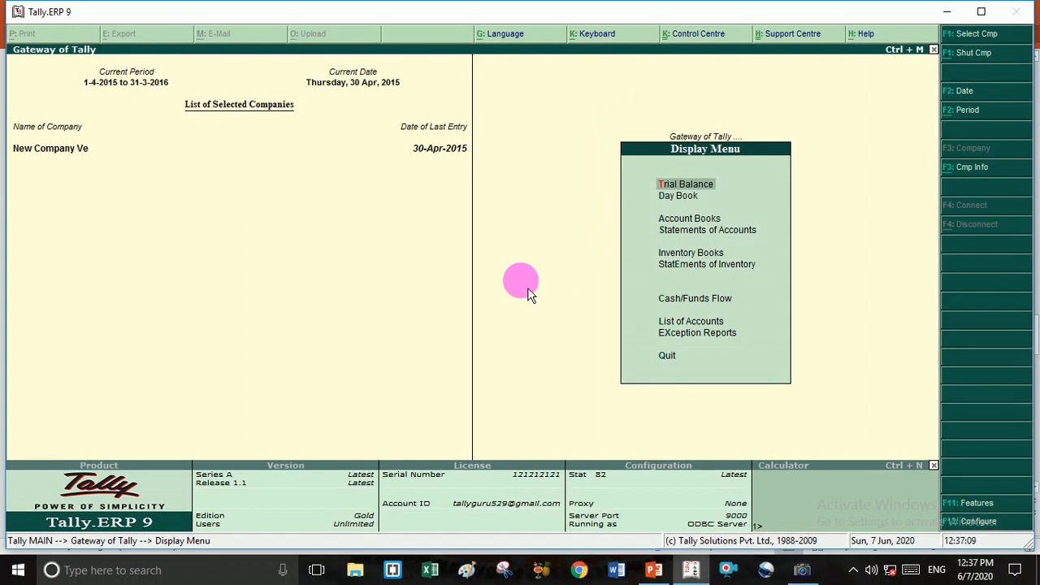
{"action": "key", "text": "Return"}
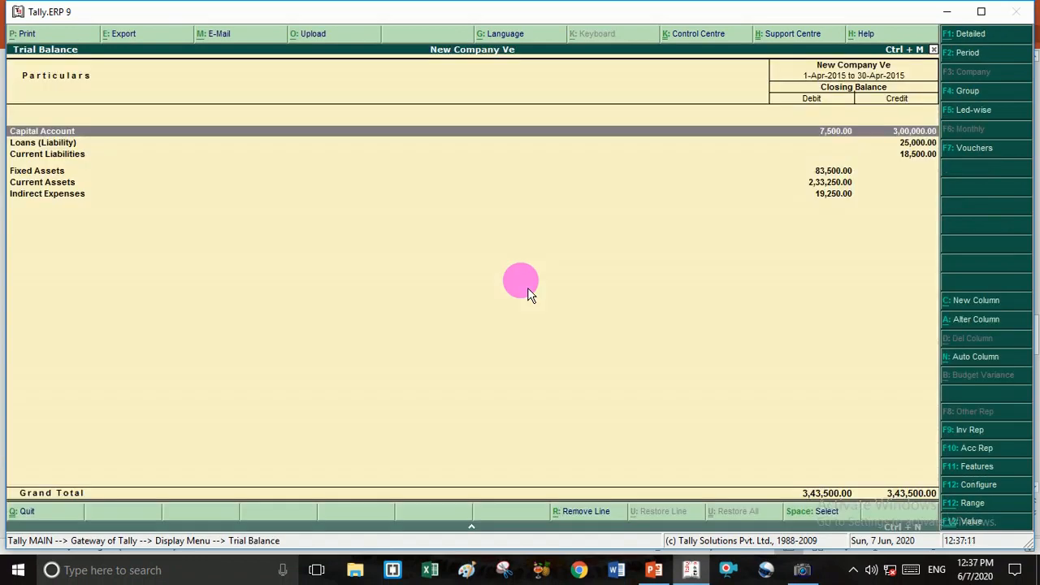
{"action": "key", "text": "alt+F1"}
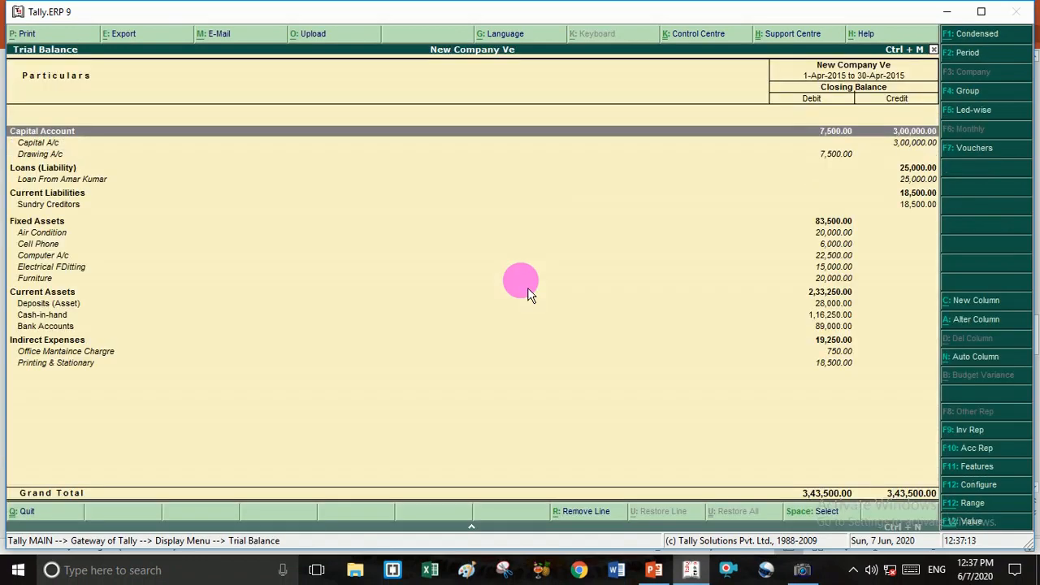
List the Trial Balance ledger-wise, and restrict the report to the Fixed Assets group.
{"action": "key", "text": "F5"}
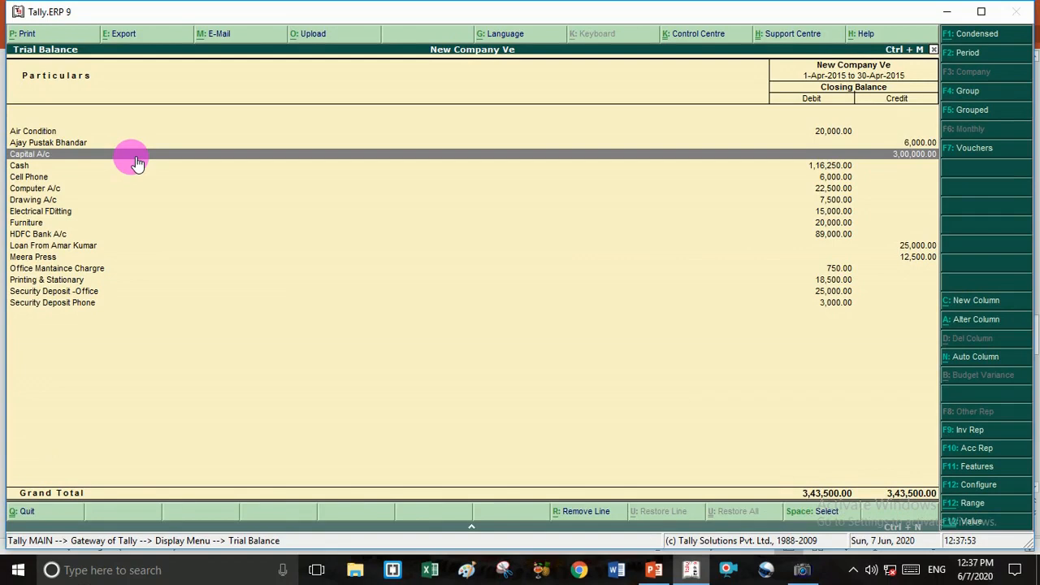
{"action": "key", "text": "alt+F1"}
{"action": "key", "text": "F4"}
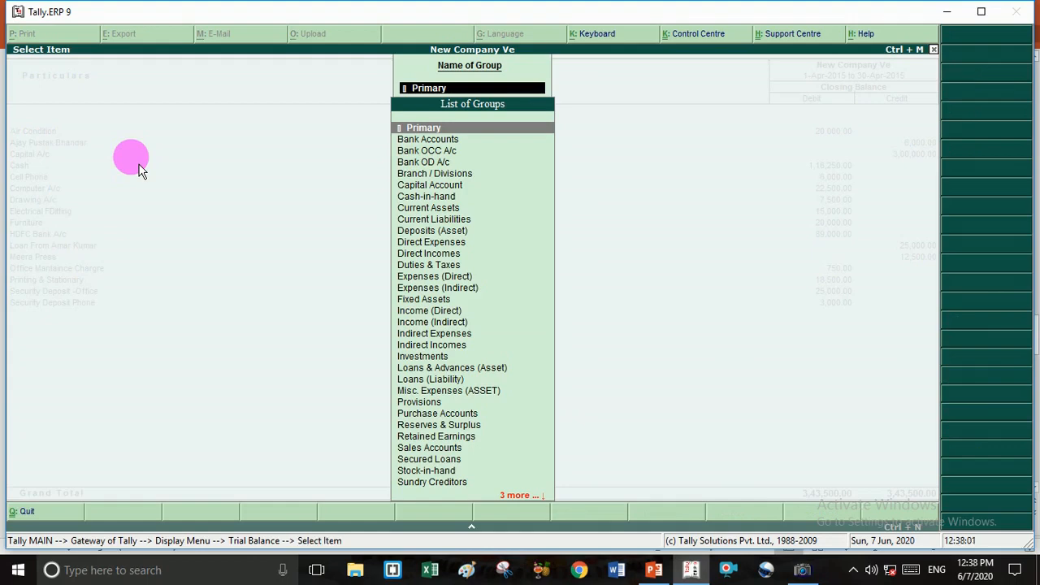
{"action": "type", "text": "F"}
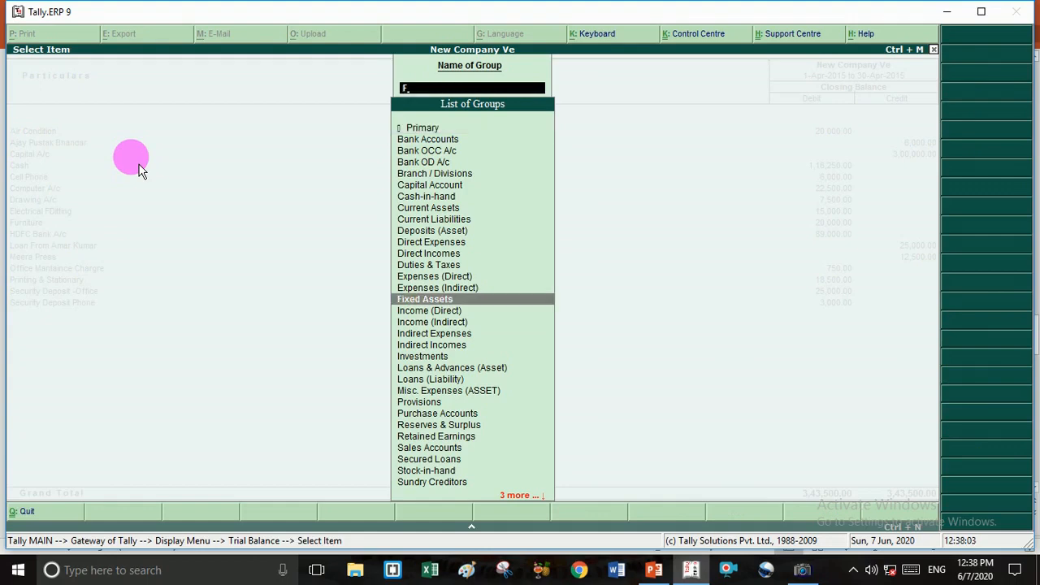
{"action": "key", "text": "Return"}
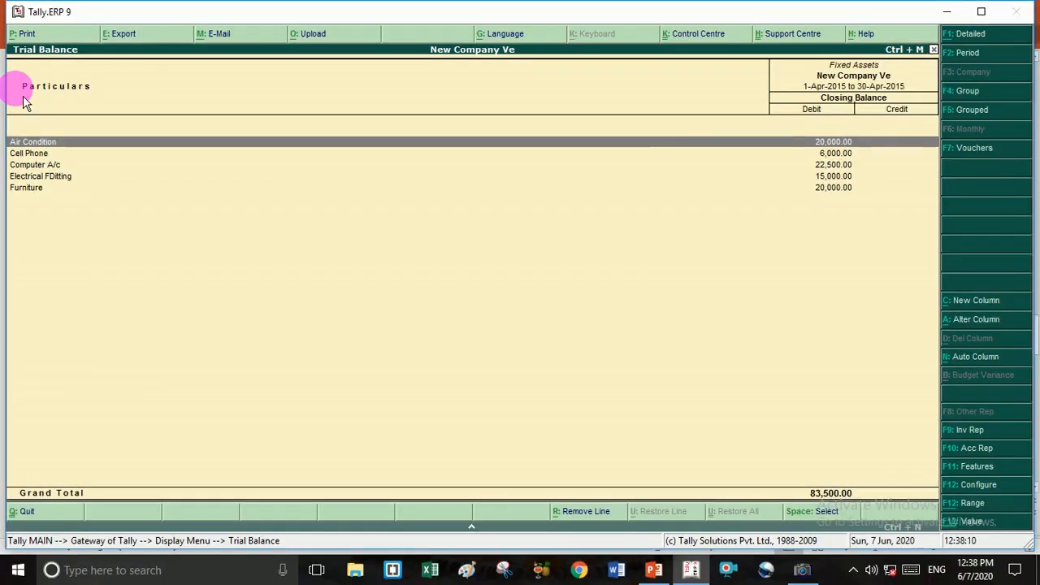
Reopen the Trial Balance in detailed view, restrict it to the Sundry Creditors group, and close the report after checking it.
{"action": "key", "text": "Escape"}
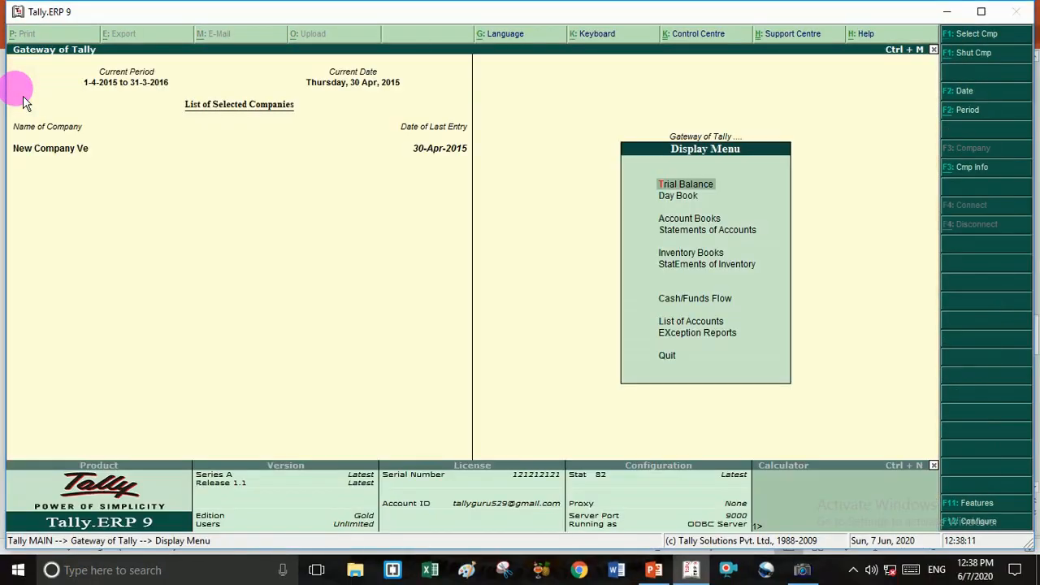
{"action": "key", "text": "Return"}
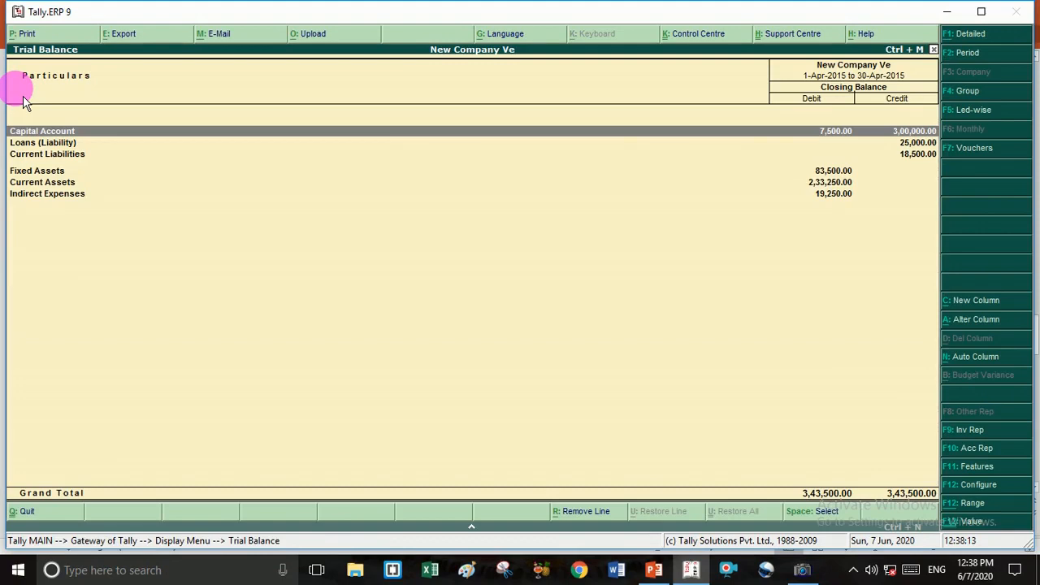
{"action": "key", "text": "alt+F1"}
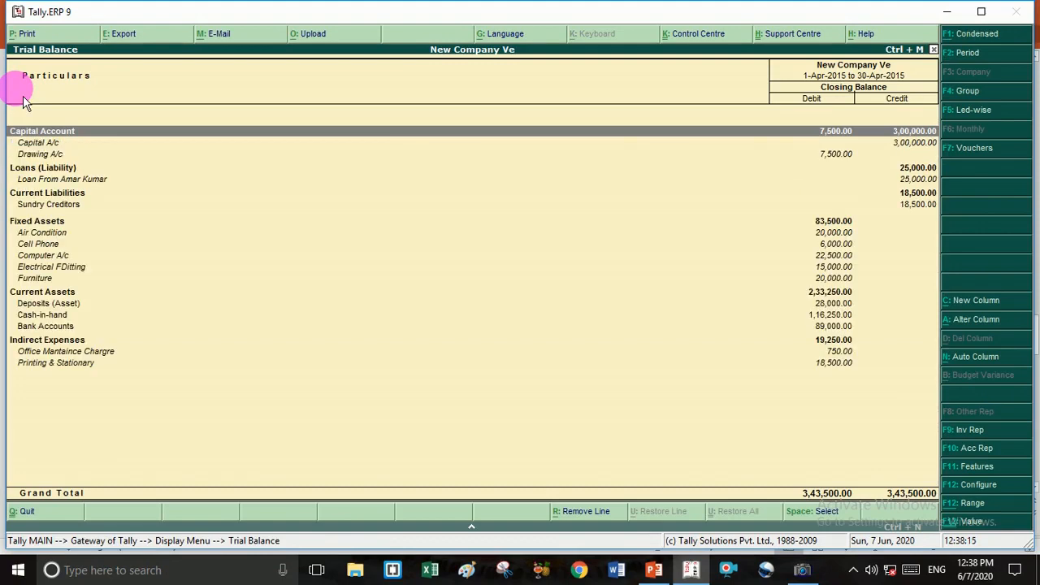
{"action": "key", "text": "F4"}
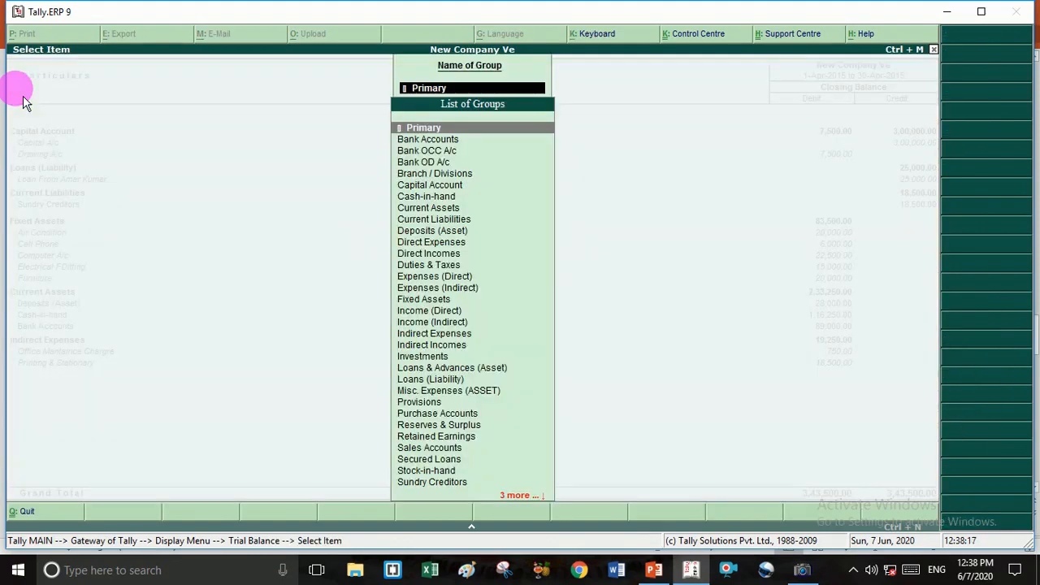
{"action": "type", "text": "S"}
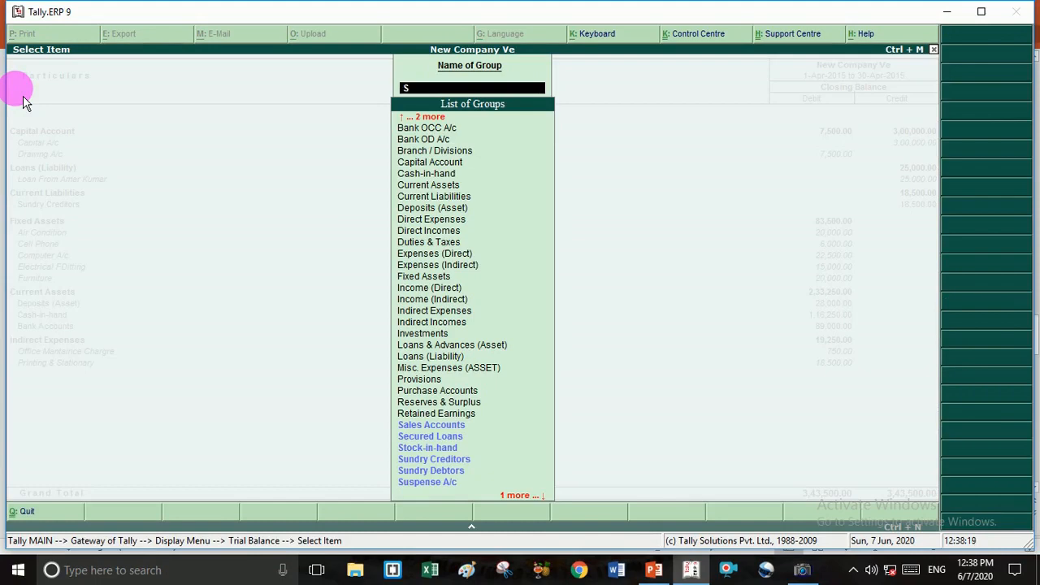
{"action": "key", "text": "Down"}
{"action": "key", "text": "Down"}
{"action": "key", "text": "Down"}
{"action": "key", "text": "Down"}
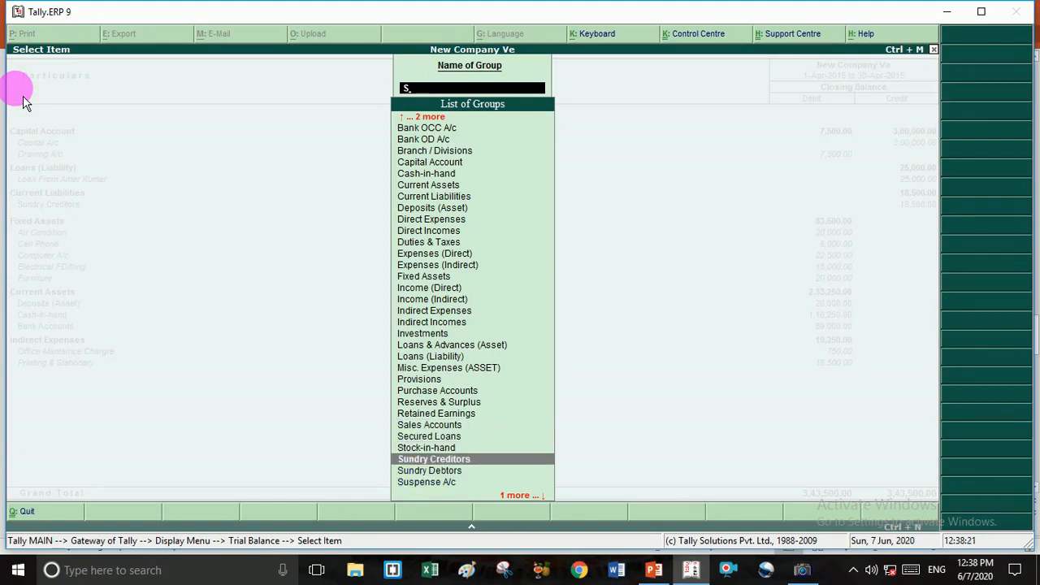
{"action": "key", "text": "Return"}
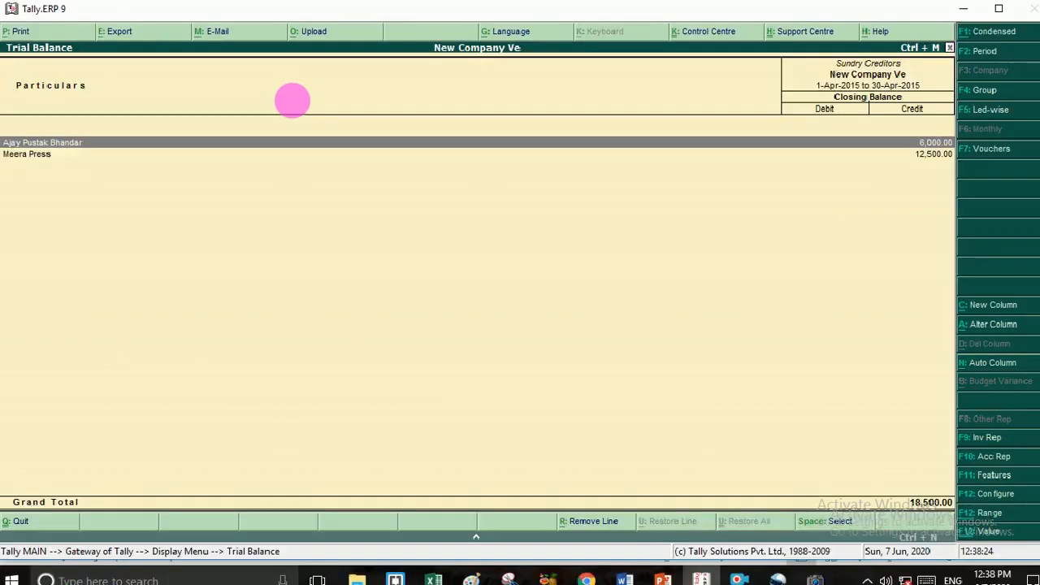
{"action": "key", "text": "Escape"}
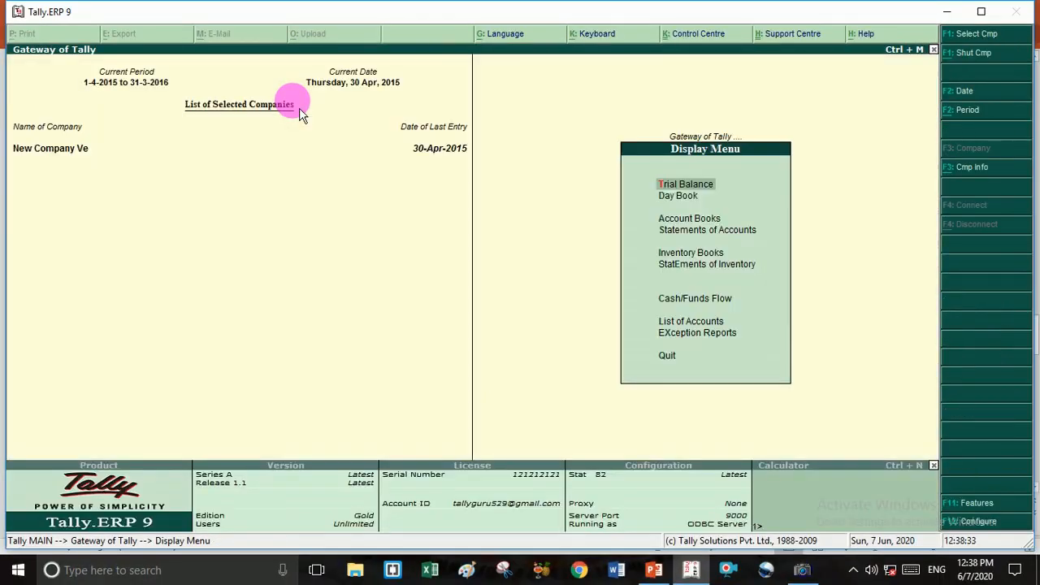
{"action": "key", "text": "Down"}
{"action": "key", "text": "Down"}
{"action": "key", "text": "Down"}
{"action": "key", "text": "Down"}
{"action": "key", "text": "Down"}
{"action": "key", "text": "Down"}
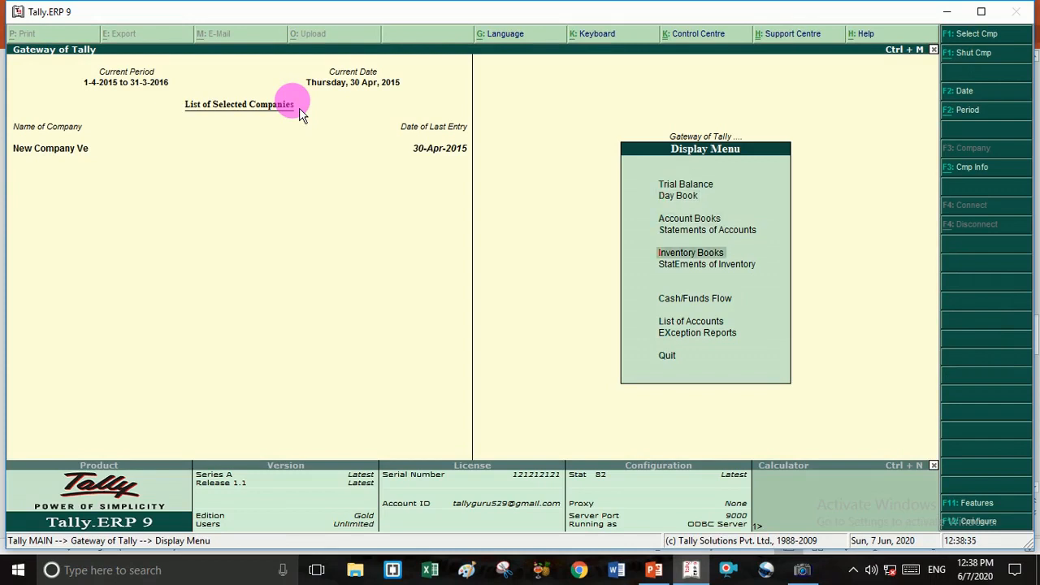
{"action": "key", "text": "Up"}
{"action": "key", "text": "Up"}
{"action": "key", "text": "Up"}
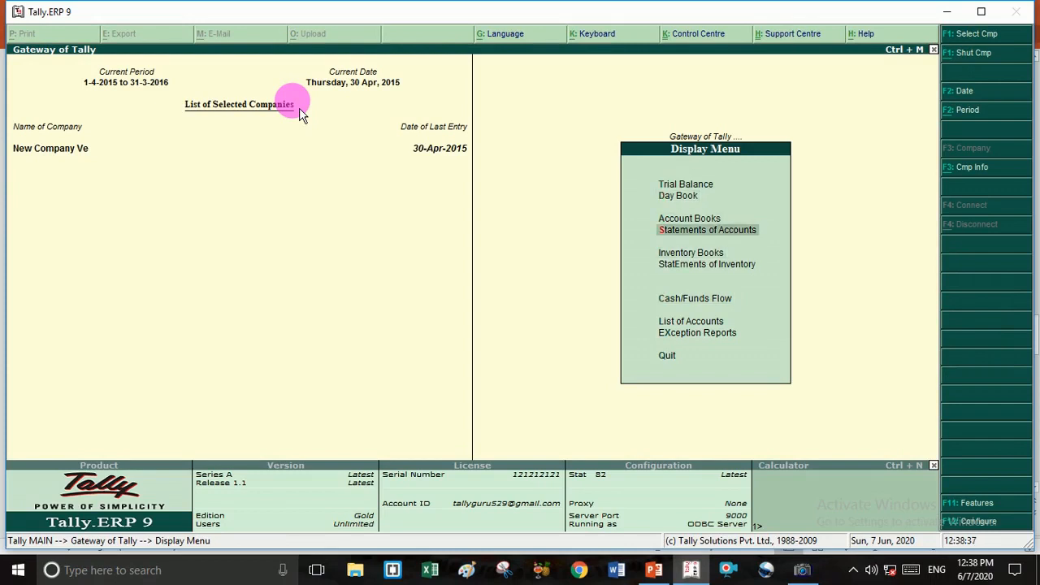
{"action": "key", "text": "Return"}
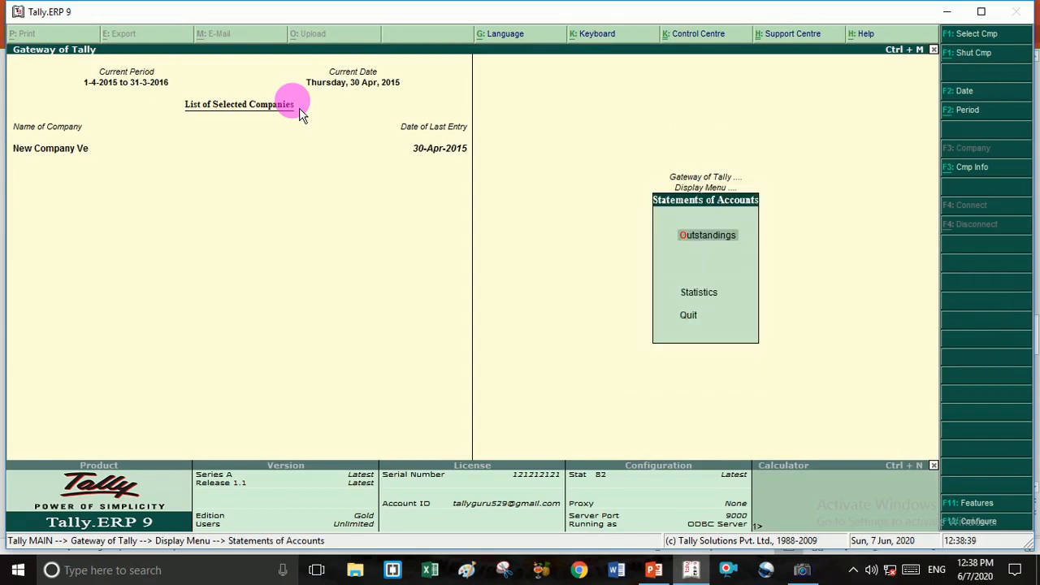
{"action": "key", "text": "Escape"}
{"action": "key", "text": "Escape"}
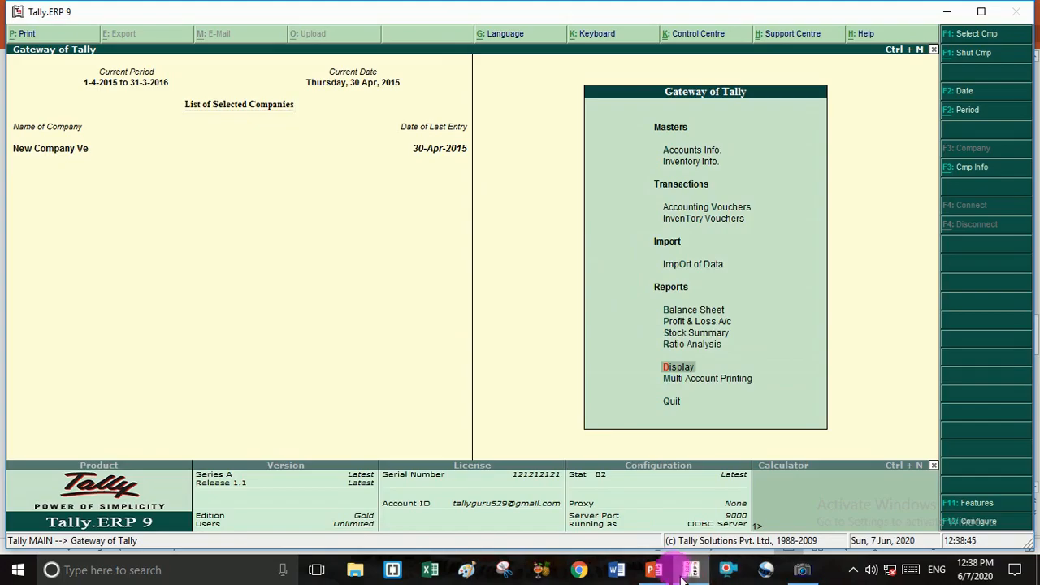
Check the Report instructions slide in PowerPoint, then switch back to Tally.ERP 9 and open the Day Book.
{"action": "left_click", "coordinate": [654, 570]}
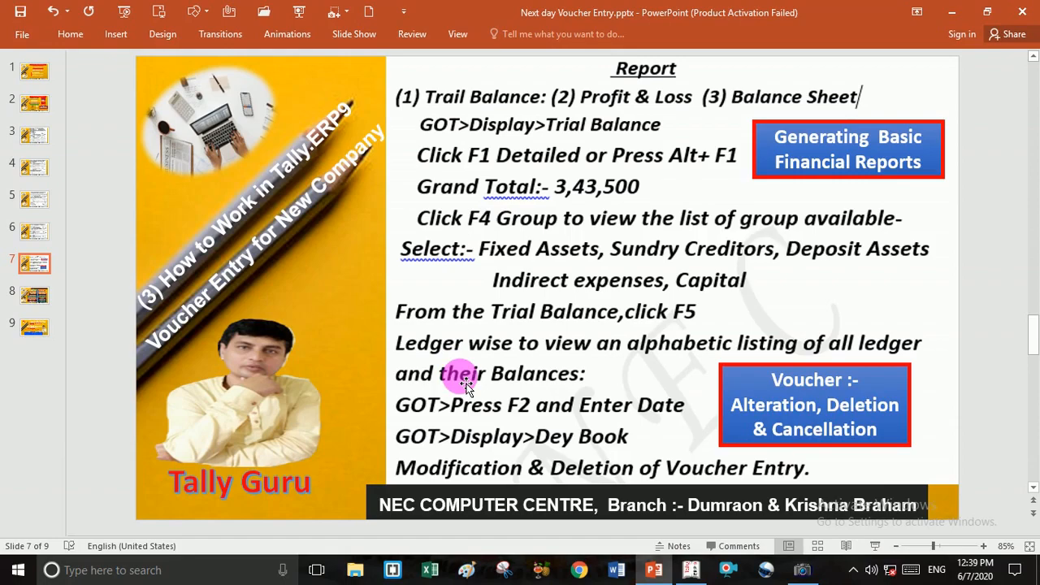
{"action": "left_click", "coordinate": [703, 578]}
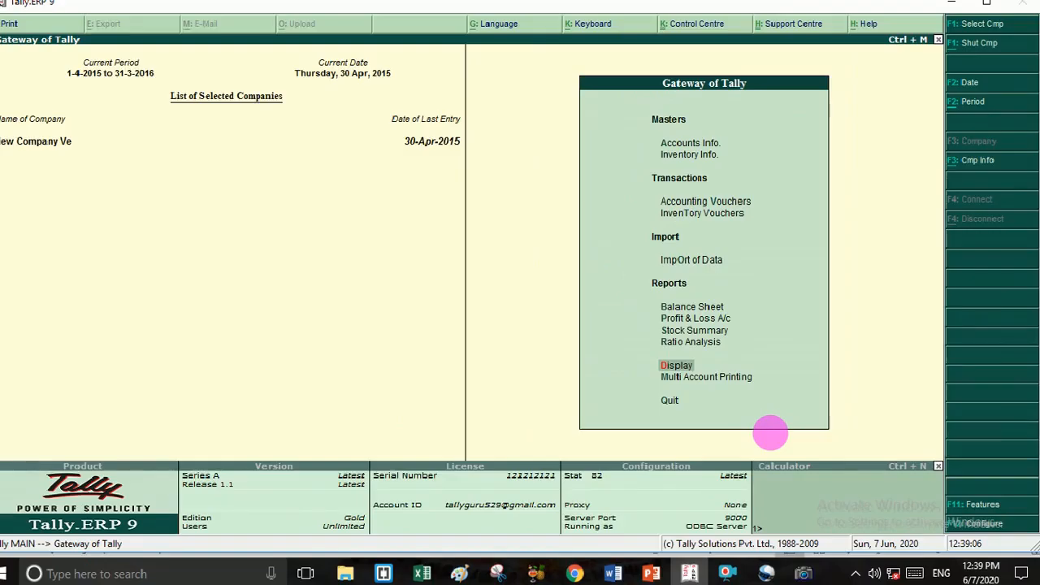
{"action": "key", "text": "Return"}
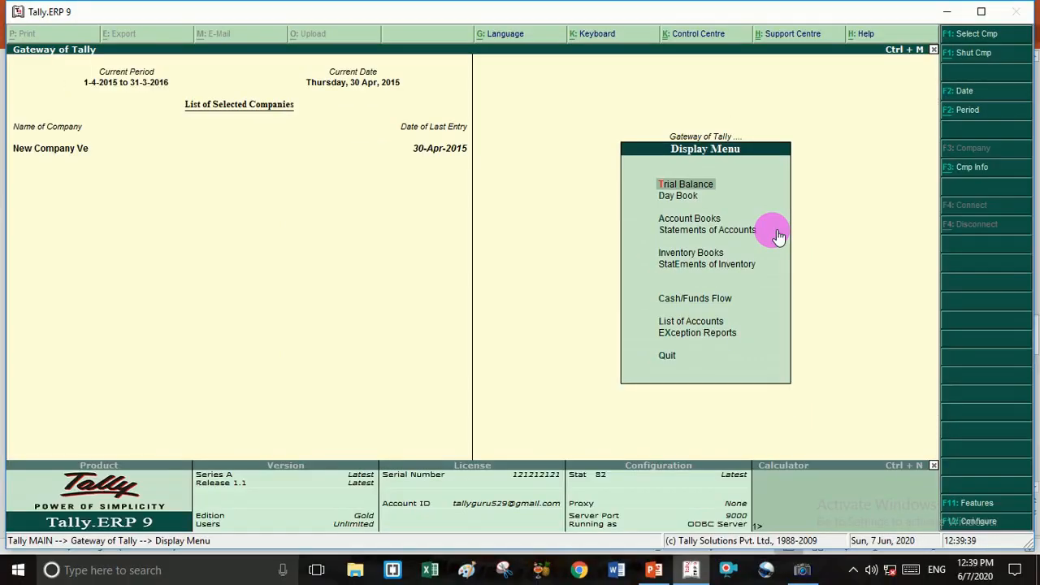
{"action": "key", "text": "Down"}
{"action": "key", "text": "Return"}
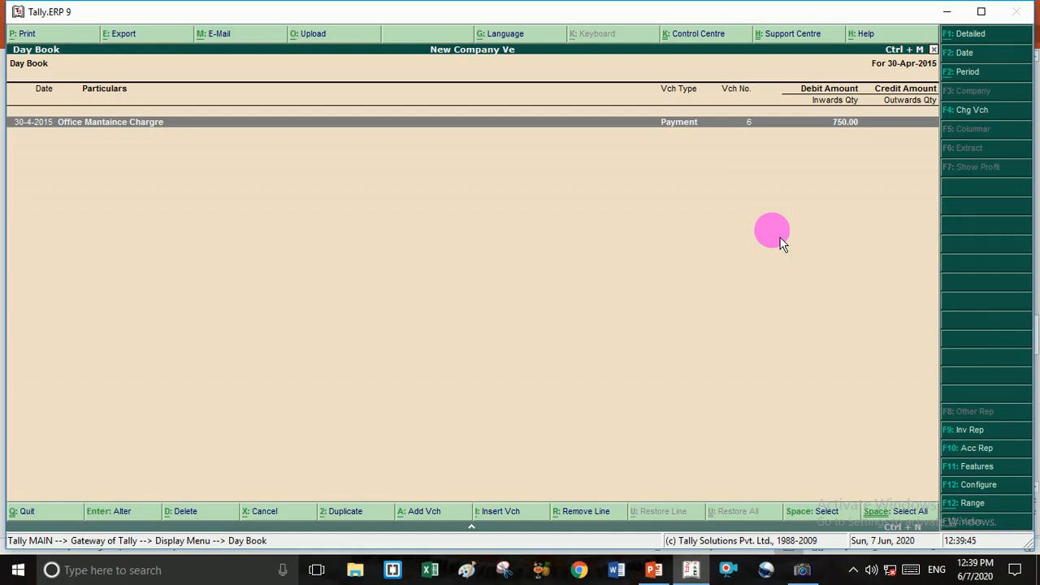
Set the Day Book period from 1-4-2015 to 30-4-2015 to list the whole month's vouchers.
{"action": "key", "text": "F2"}
{"action": "type", "text": "1-4-15"}
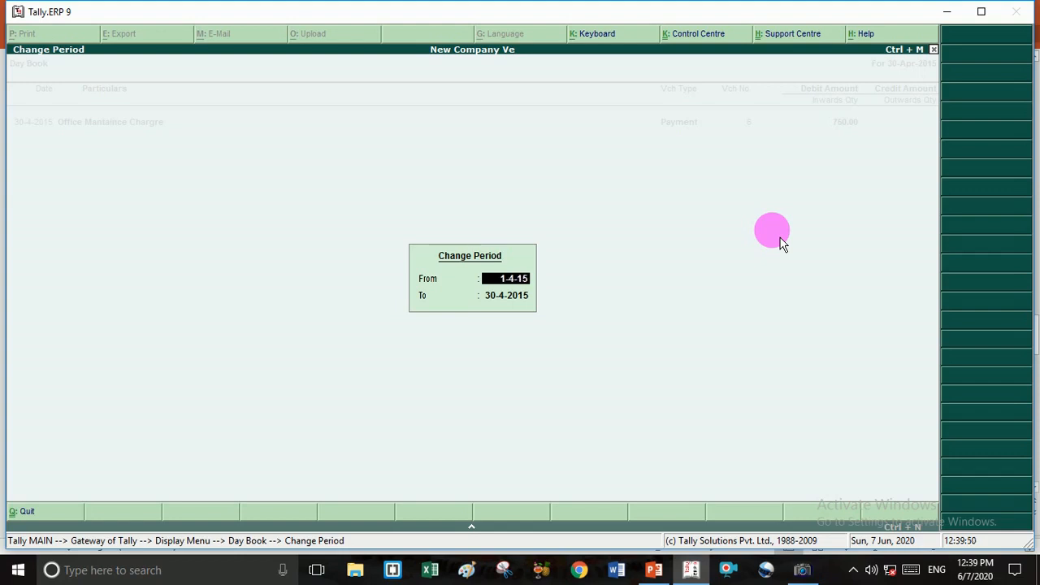
{"action": "key", "text": "Return"}
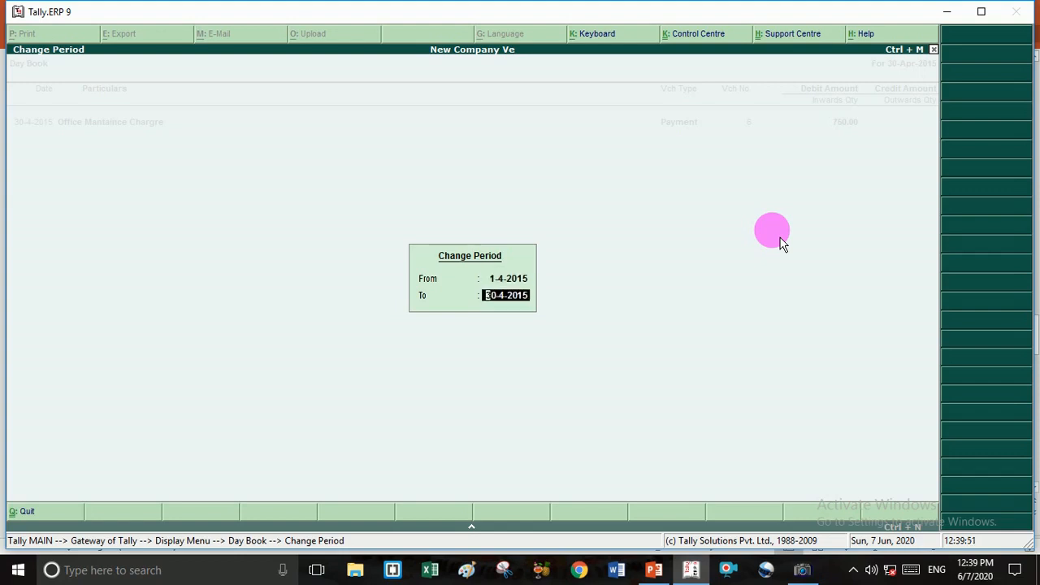
{"action": "key", "text": "Return"}
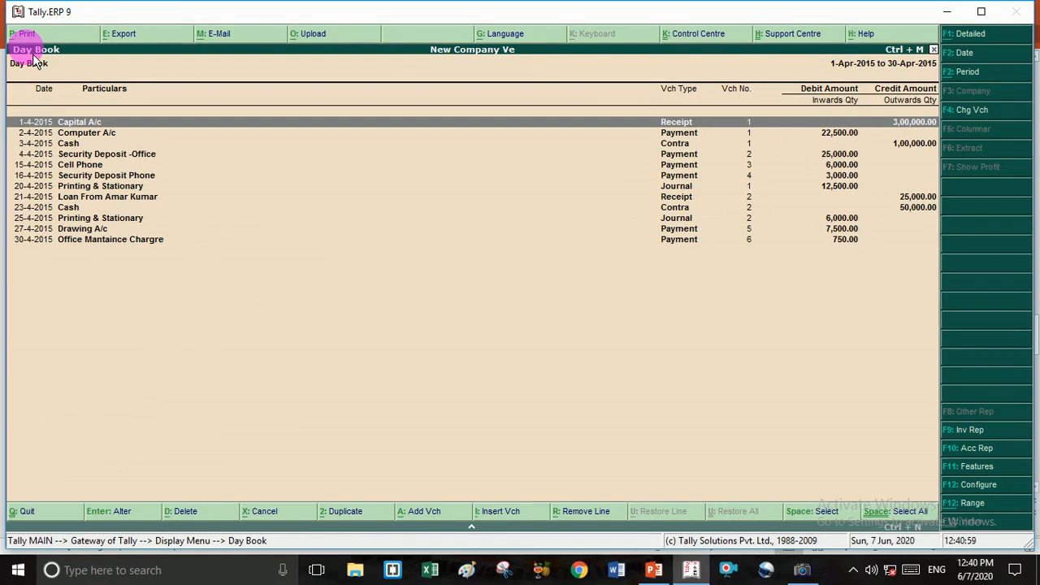
Shorten the Day Book period to end on 15-4-2015, keeping 1-4-2015 as the start date.
{"action": "key", "text": "alt+F2"}
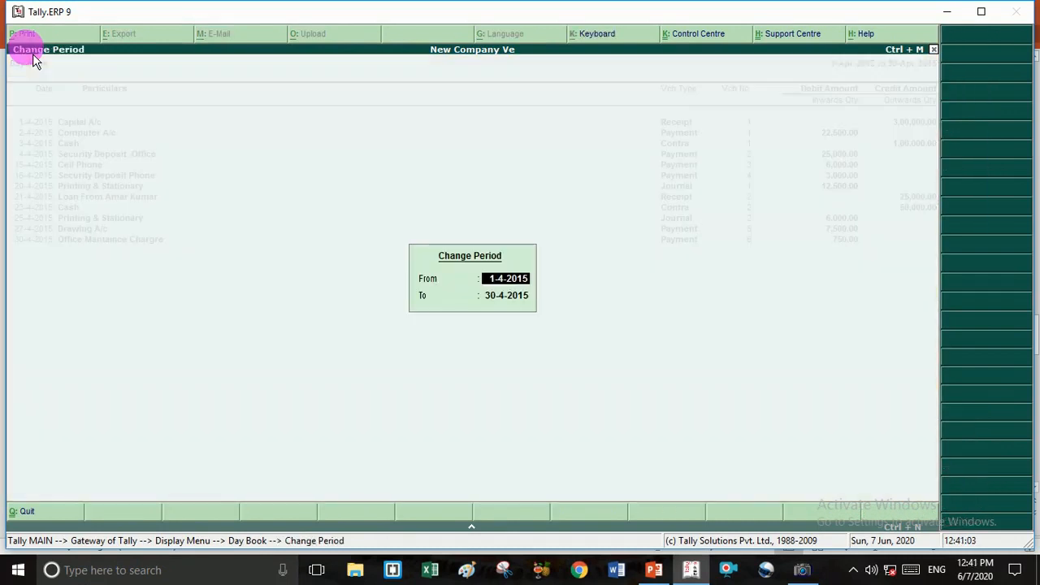
{"action": "key", "text": "Return"}
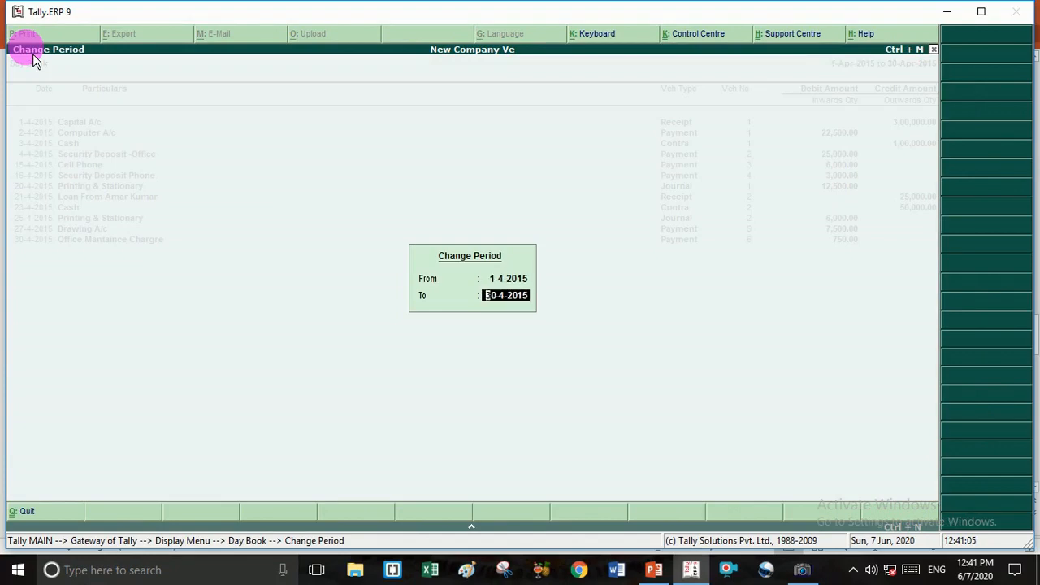
{"action": "type", "text": "15-4-15"}
{"action": "key", "text": "Return"}
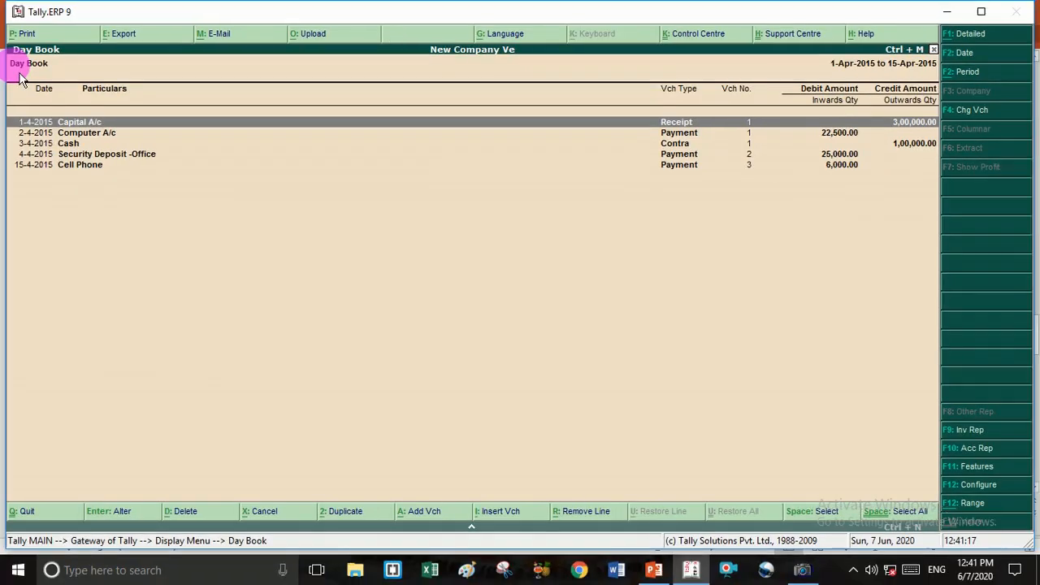
Extend the Day Book period to end on 30-4-2015, keeping 1-4-2015 as the start date.
{"action": "key", "text": "F2"}
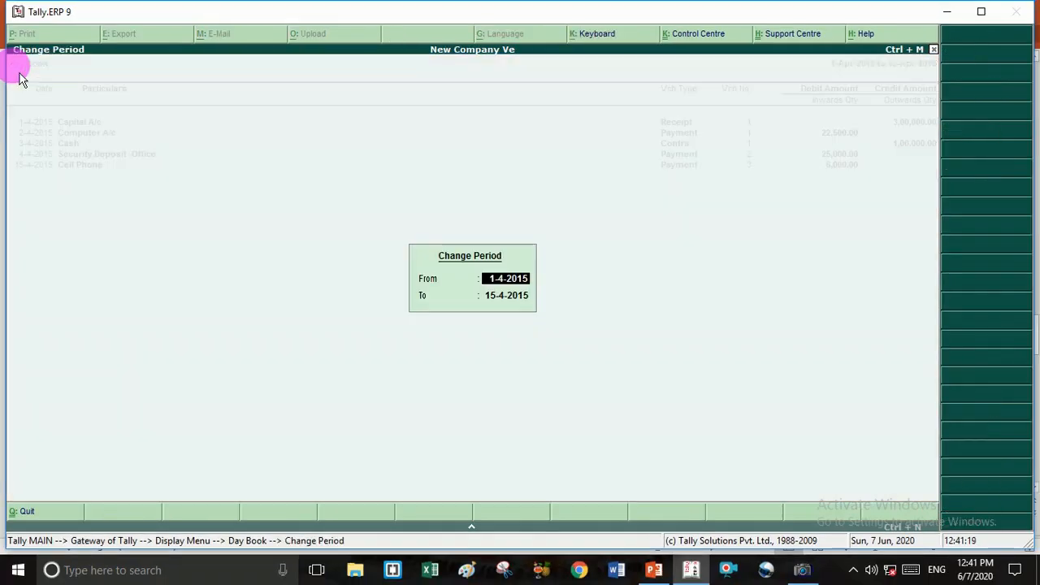
{"action": "key", "text": "Return"}
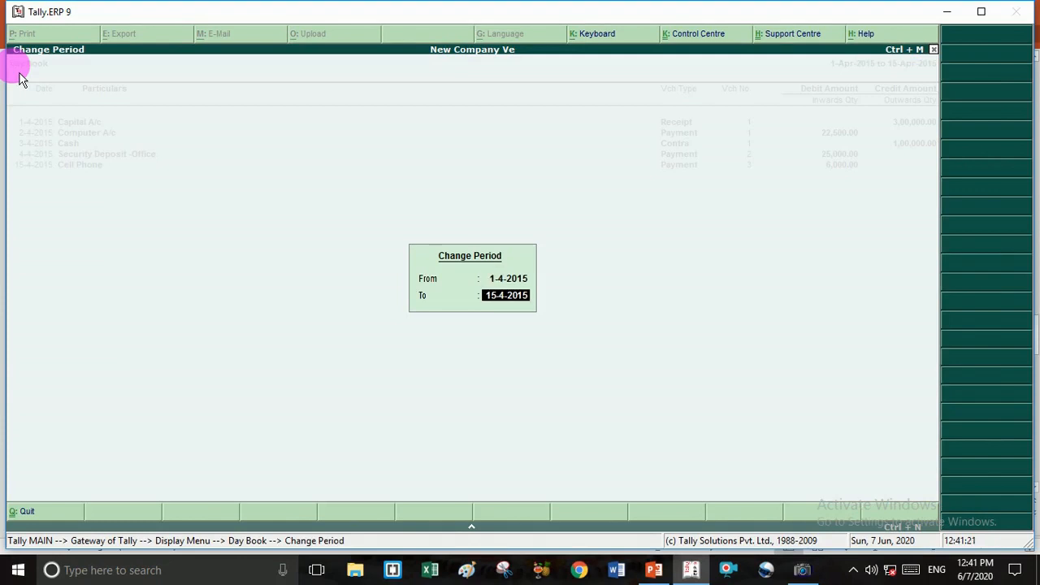
{"action": "type", "text": "30-4-15"}
{"action": "key", "text": "Return"}
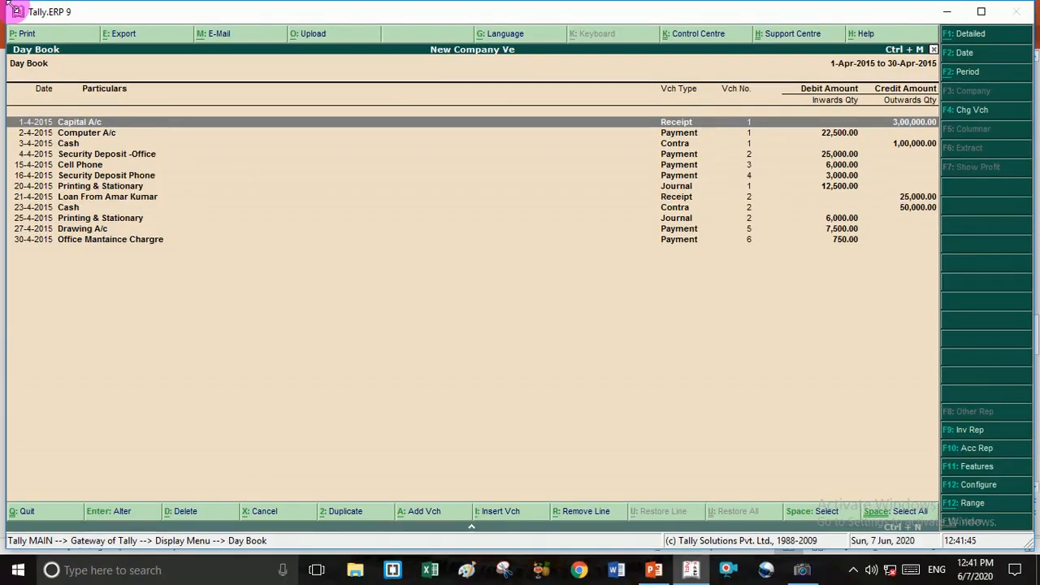
Open the 4-4-2015 Security Deposit -Office payment voucher from the Day Book to check its entries, leave it unaltered, and close the Day Book.
{"action": "key", "text": "Down"}
{"action": "key", "text": "Down"}
{"action": "key", "text": "Down"}
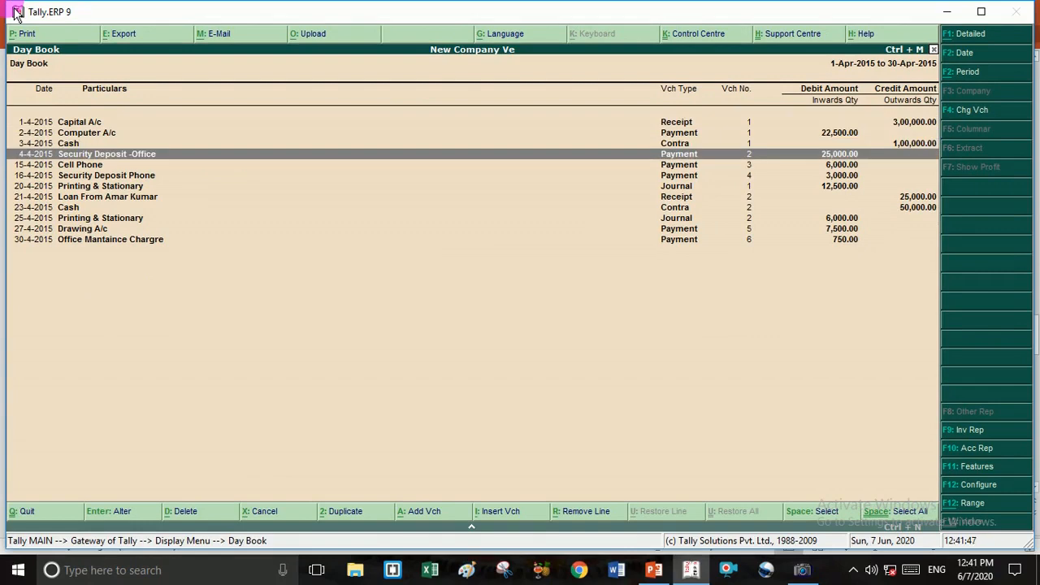
{"action": "key", "text": "Return"}
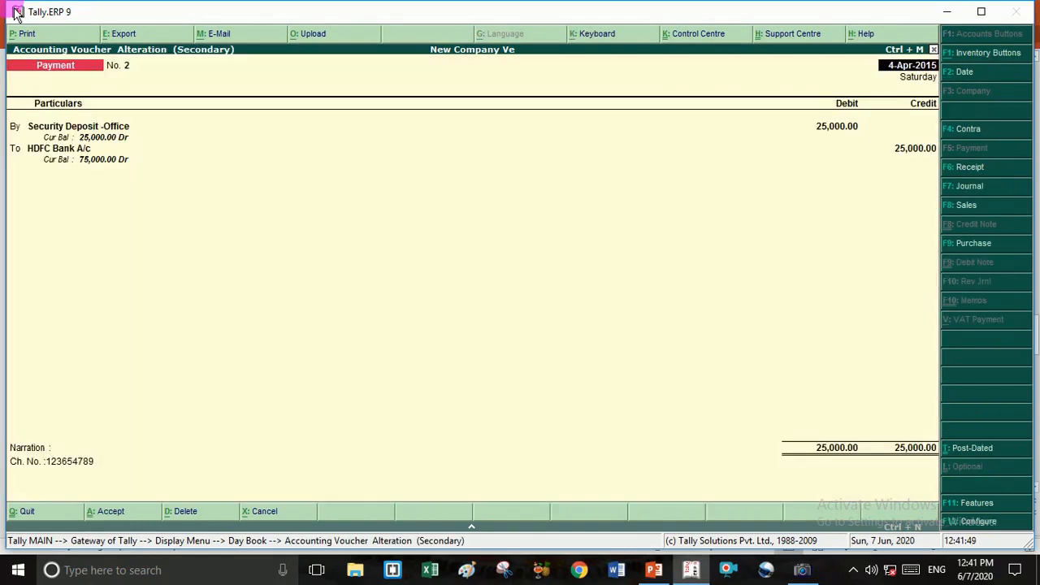
{"action": "key", "text": "Return"}
{"action": "key", "text": "Return"}
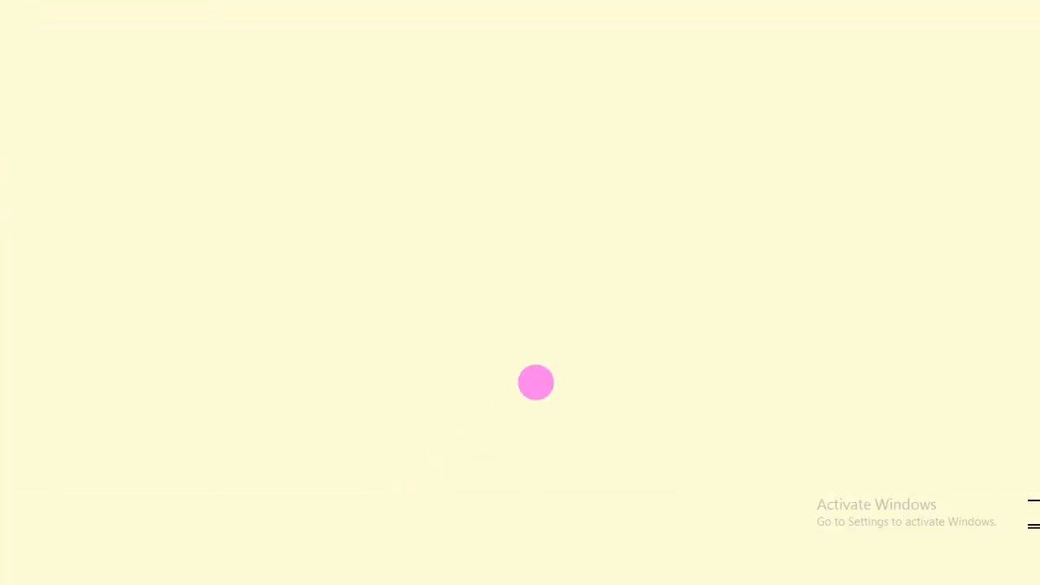
{"action": "key", "text": "Escape"}
{"action": "key", "text": "Return"}
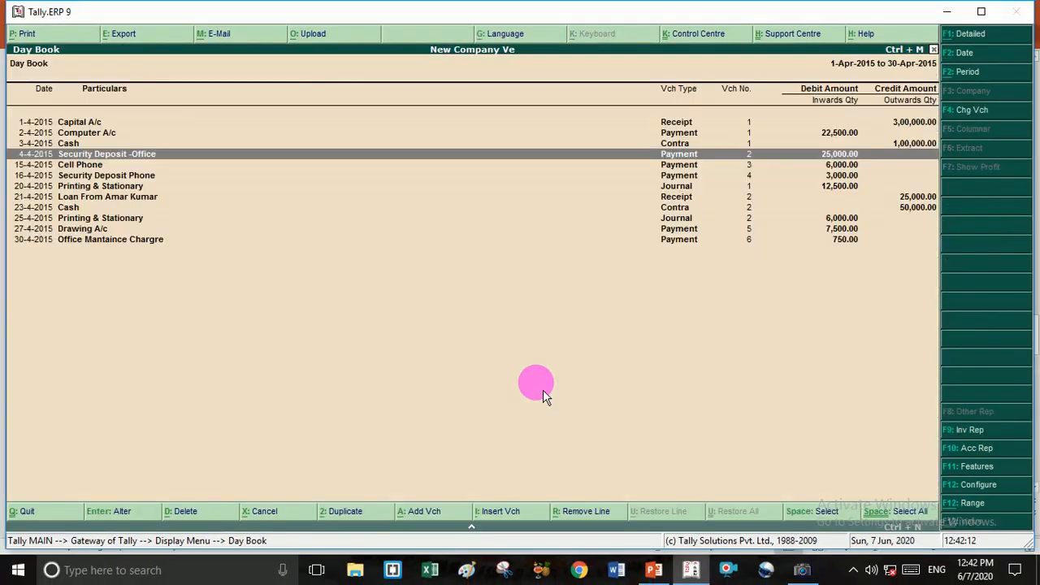
{"action": "key", "text": "Escape"}
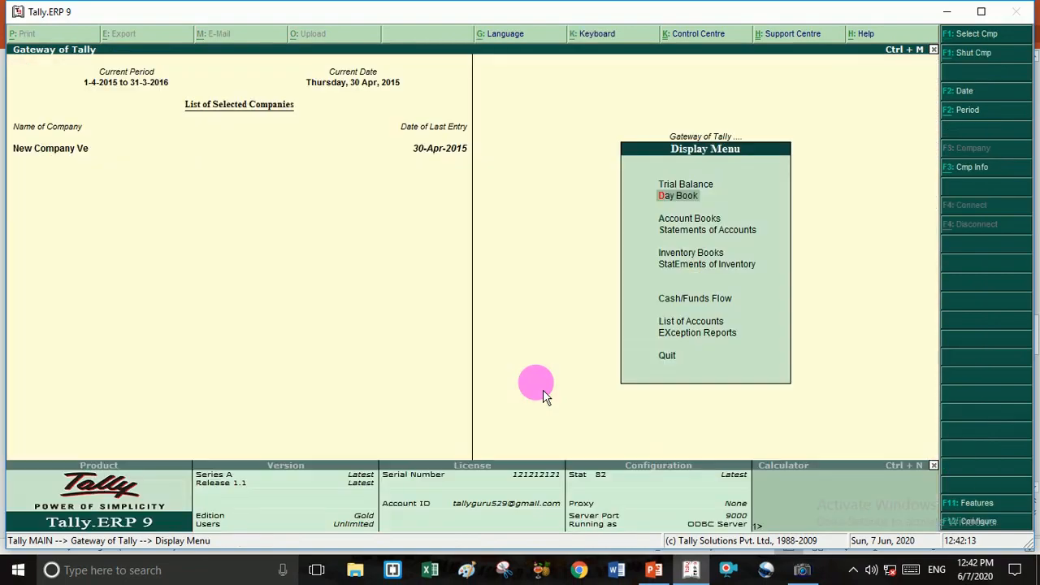
Switch to PowerPoint to check the Report instructions slide and advance to the slide "All Type of Transaction in 1-4-2020 to 31-3-2021".
{"action": "left_click", "coordinate": [655, 571]}
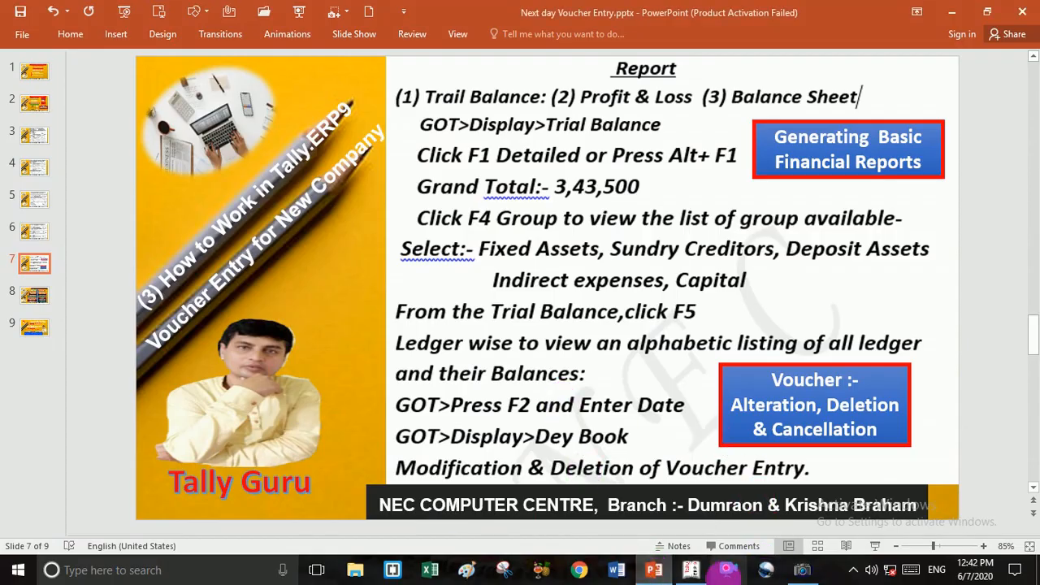
{"action": "left_click", "coordinate": [802, 571]}
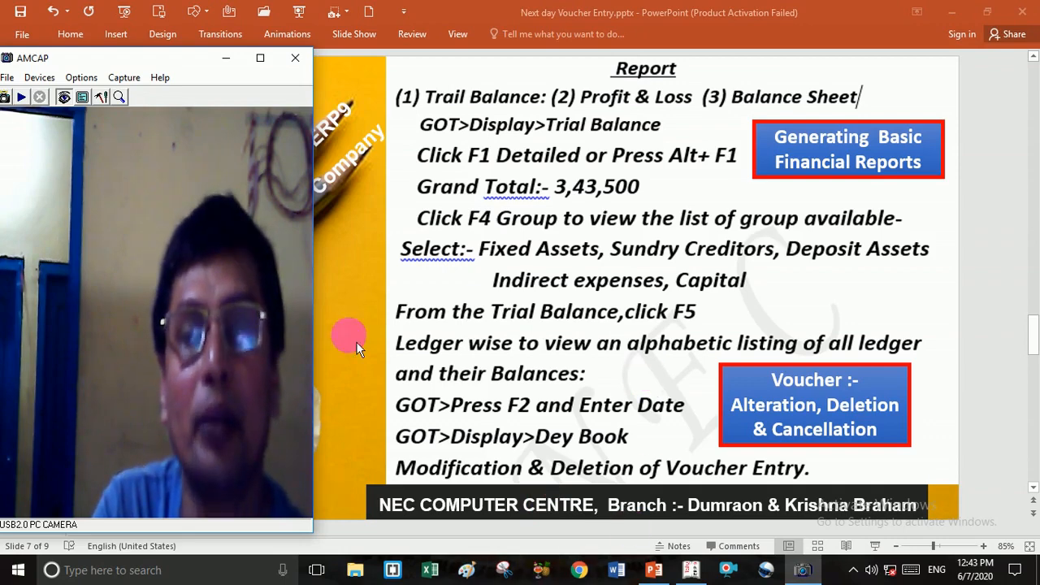
{"action": "left_click", "coordinate": [804, 571]}
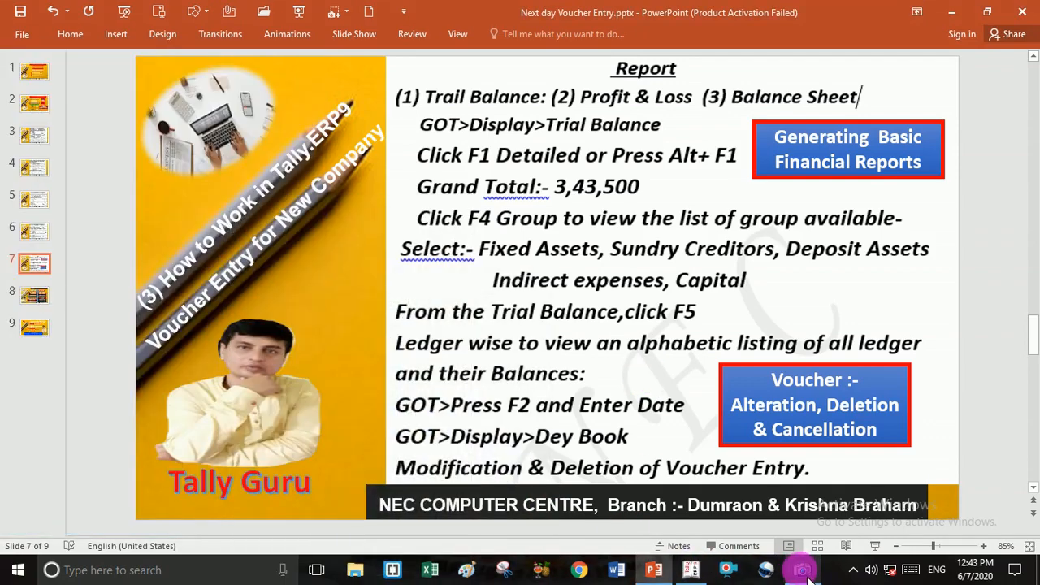
{"action": "key", "text": "Page_Down"}
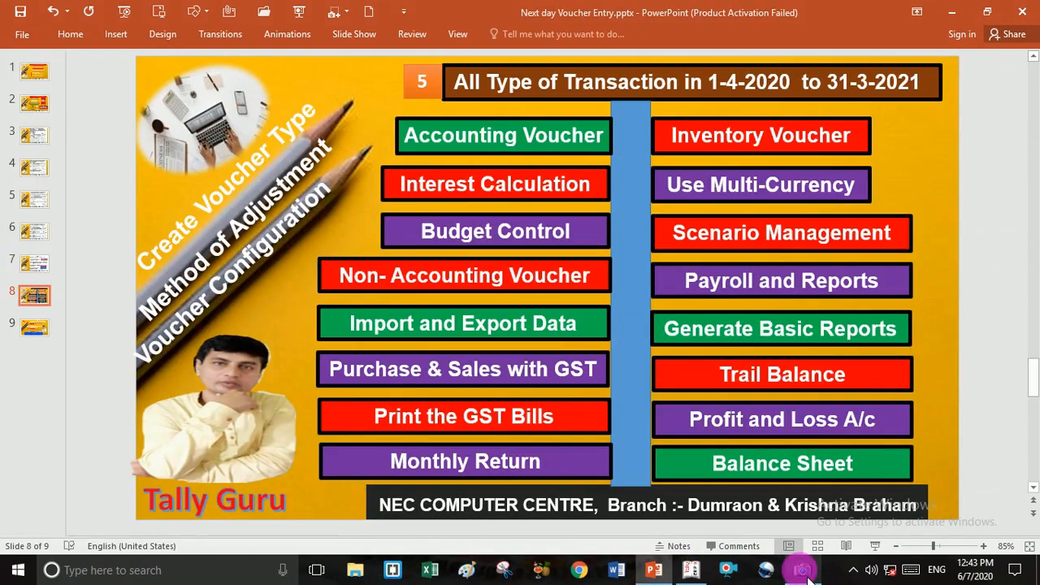